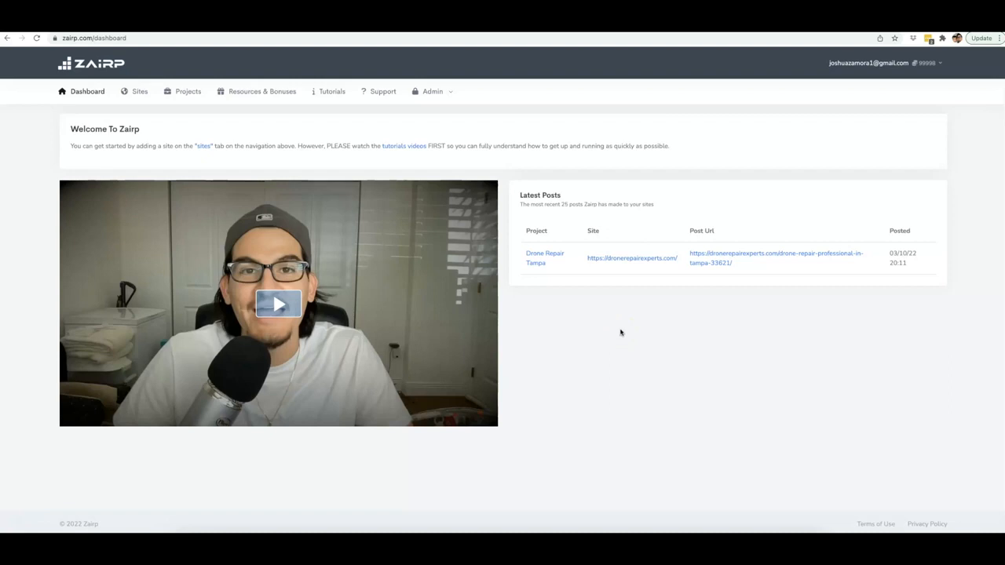
click(620, 333)
click(619, 334)
Switch to the Chrome incognito window and examine the "drone repair miami" results for dronerepairexperts.com listings.
key(ctrl+Up)
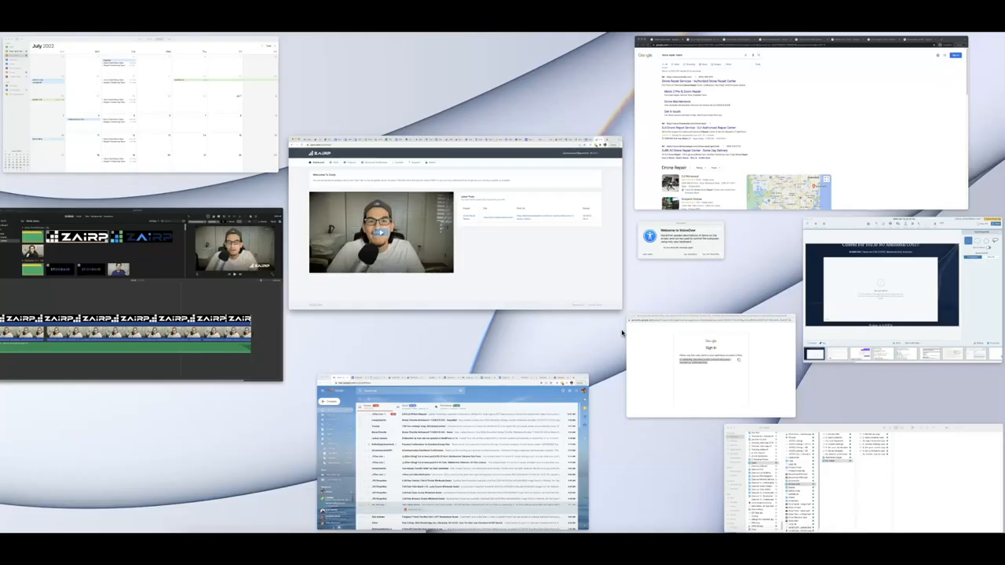
click(721, 165)
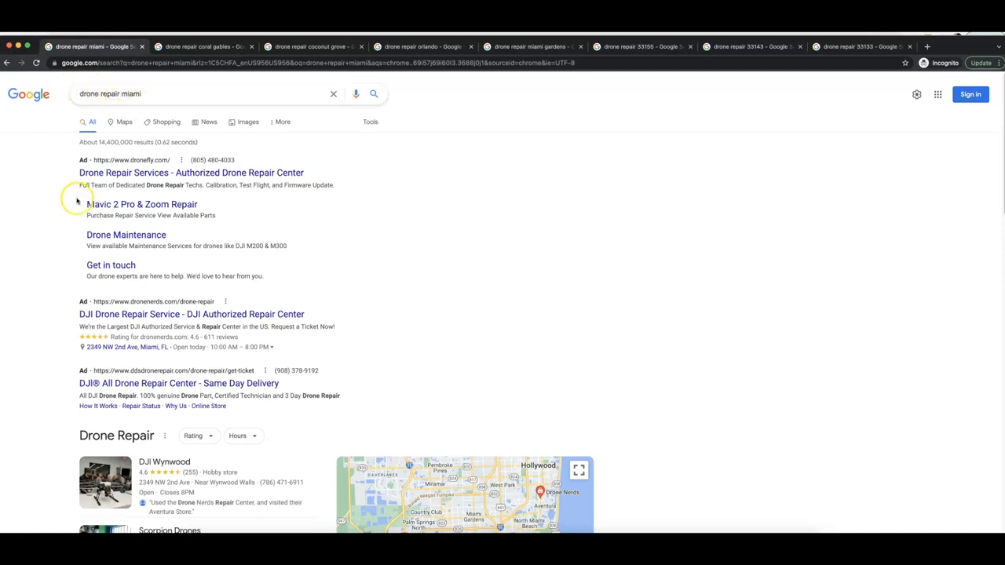
scroll(60, 204, down, 3)
scroll(60, 206, down, 6)
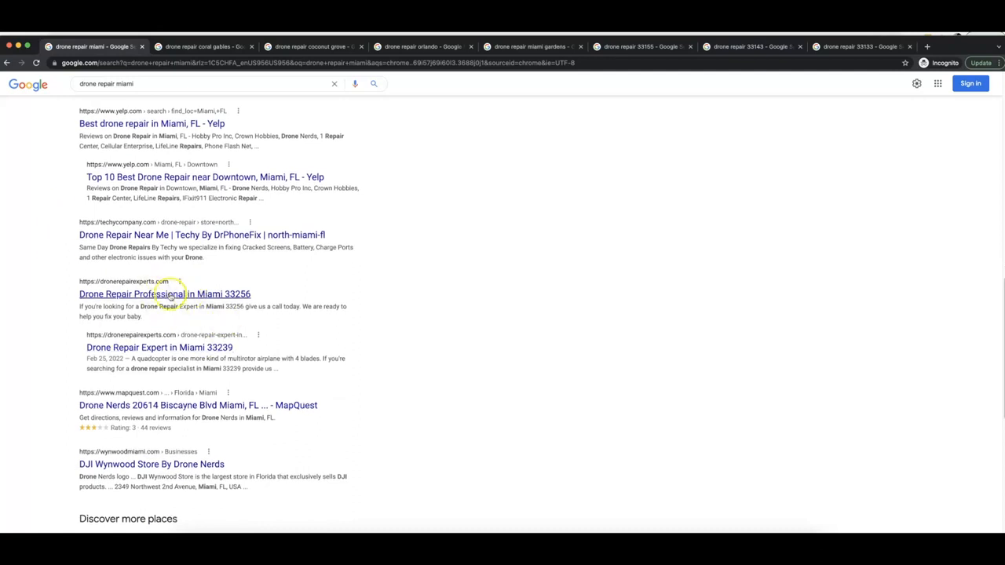
scroll(277, 290, up, 4)
Examine where dronerepairexperts.com ranks in the "drone repair coral gables" and "drone repair coconut grove" search results.
click(201, 47)
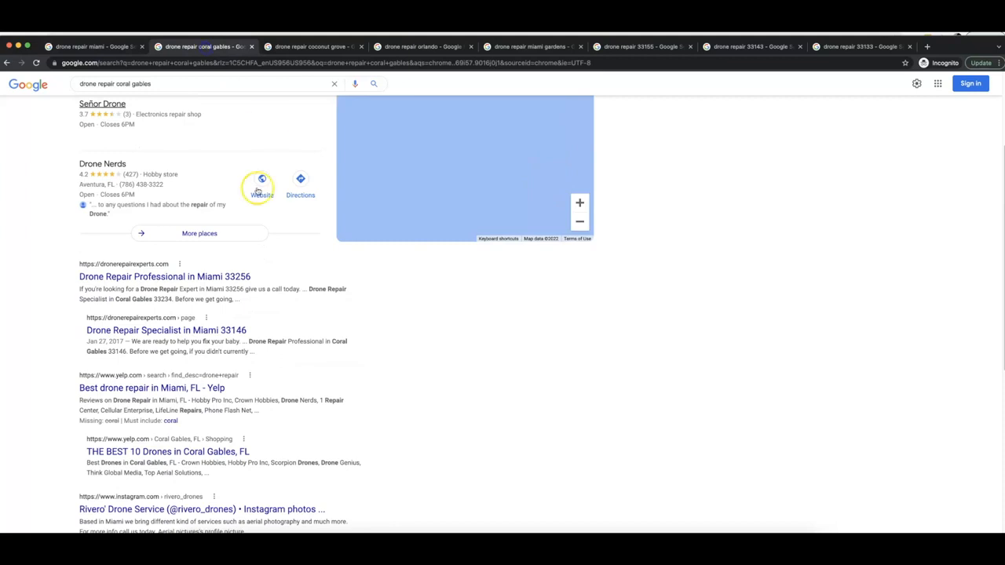
scroll(150, 275, up, 2)
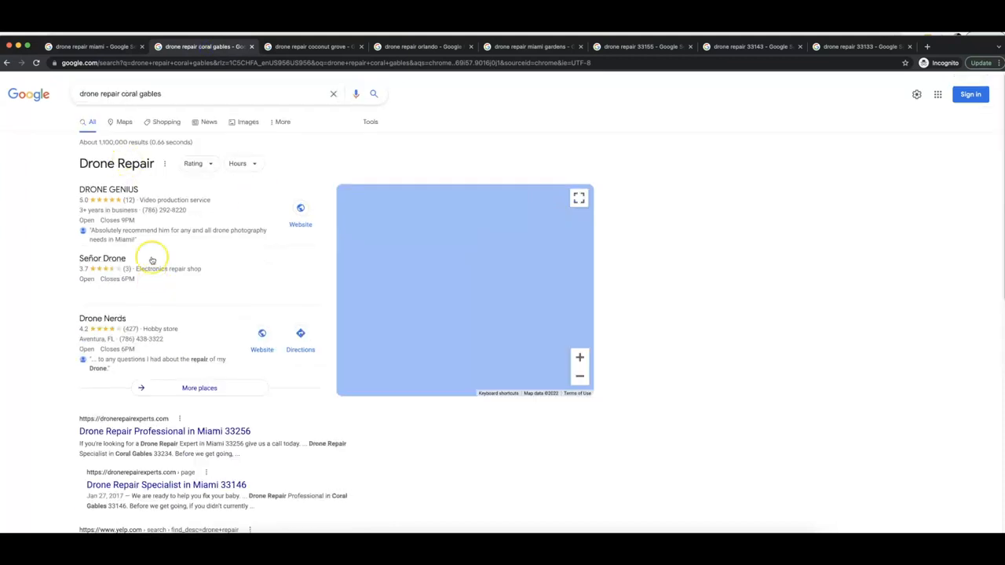
scroll(157, 314, down, 1)
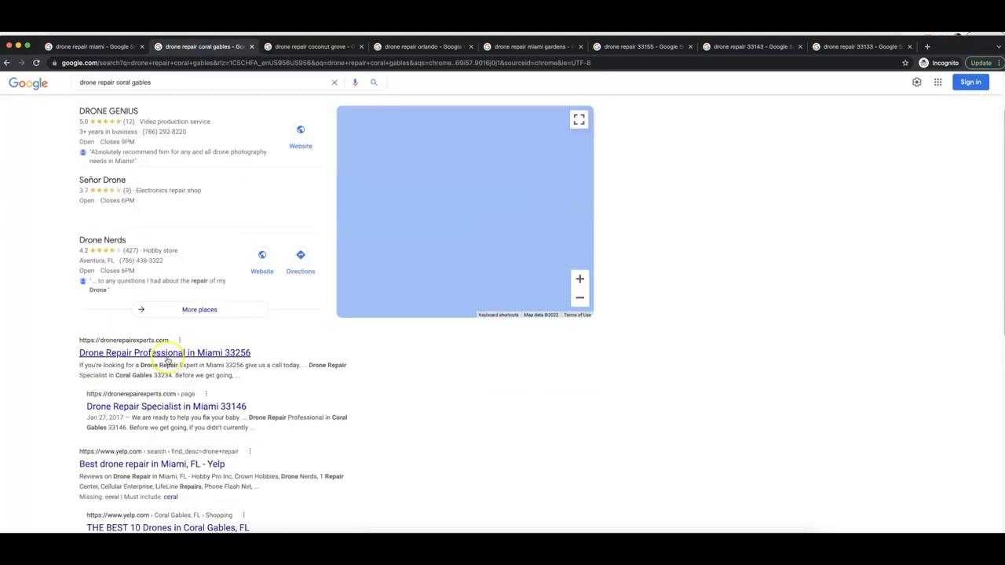
click(322, 46)
scroll(196, 141, up, 1)
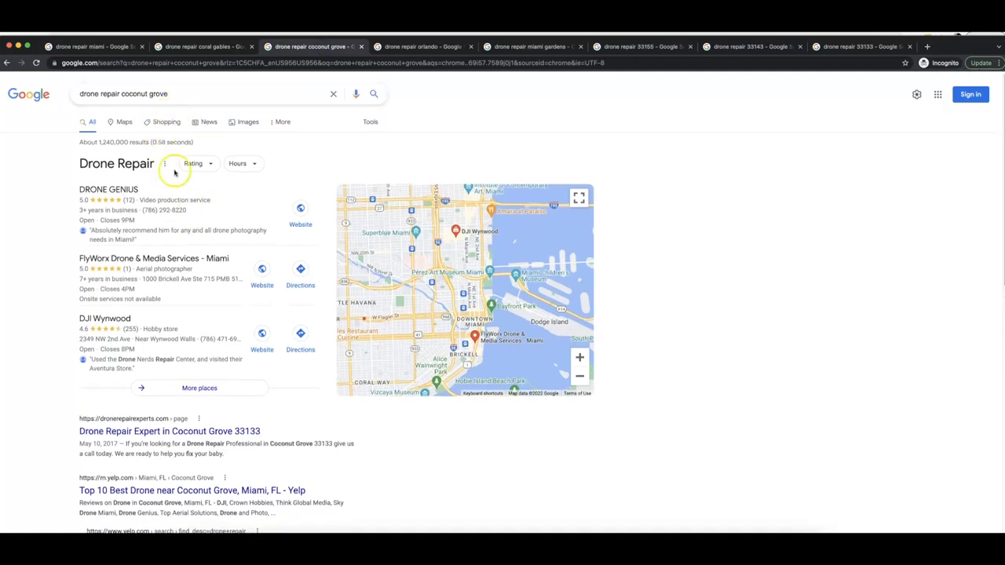
scroll(55, 333, down, 2)
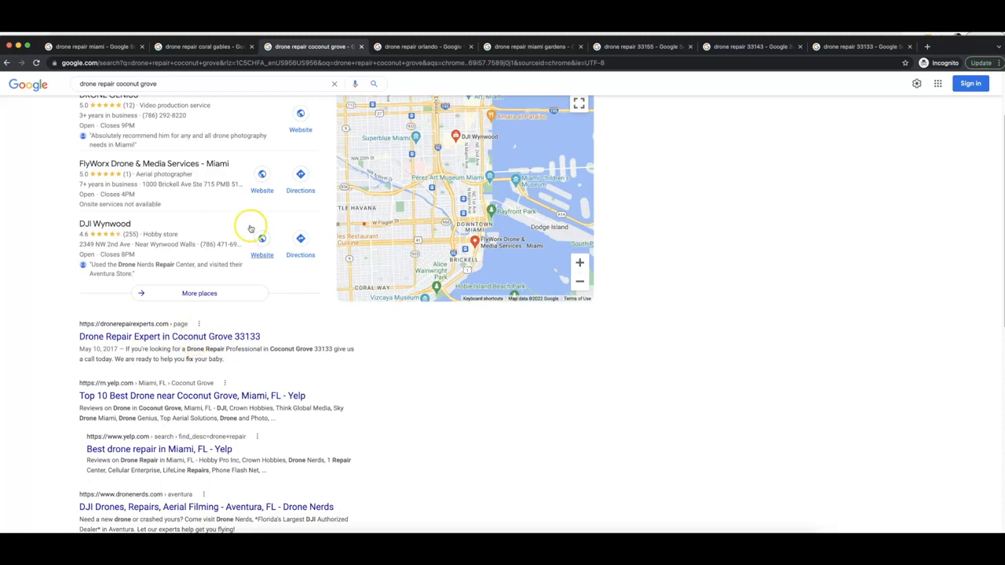
Look through the "drone repair orlando" search results for the dronerepairexperts.com listing.
click(422, 47)
scroll(212, 141, up, 8)
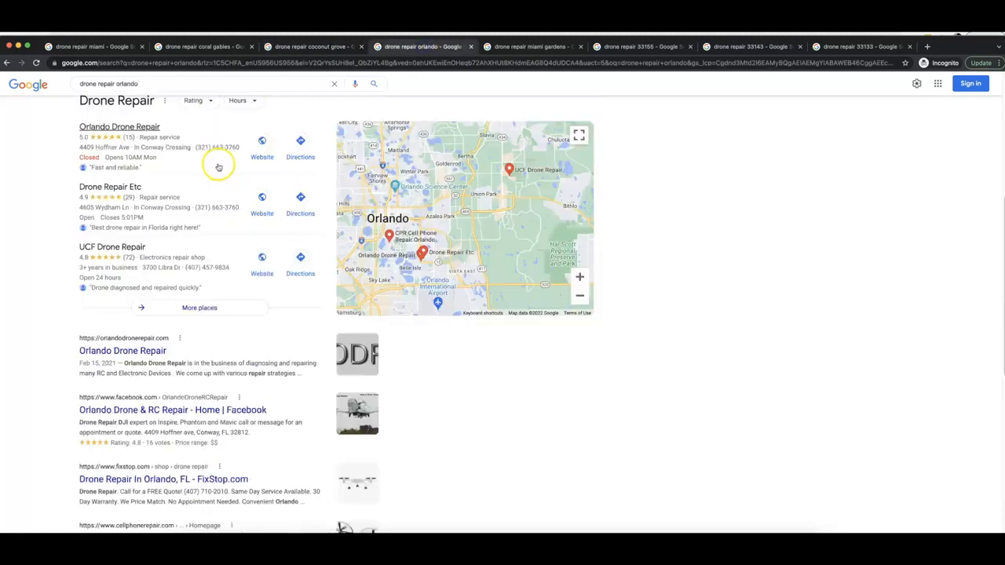
scroll(208, 153, up, 3)
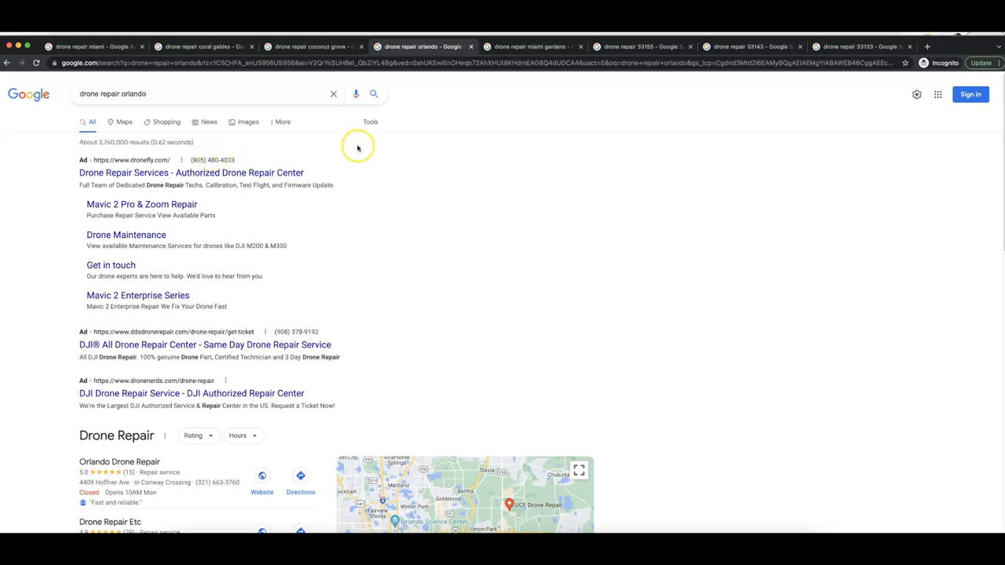
scroll(314, 169, down, 5)
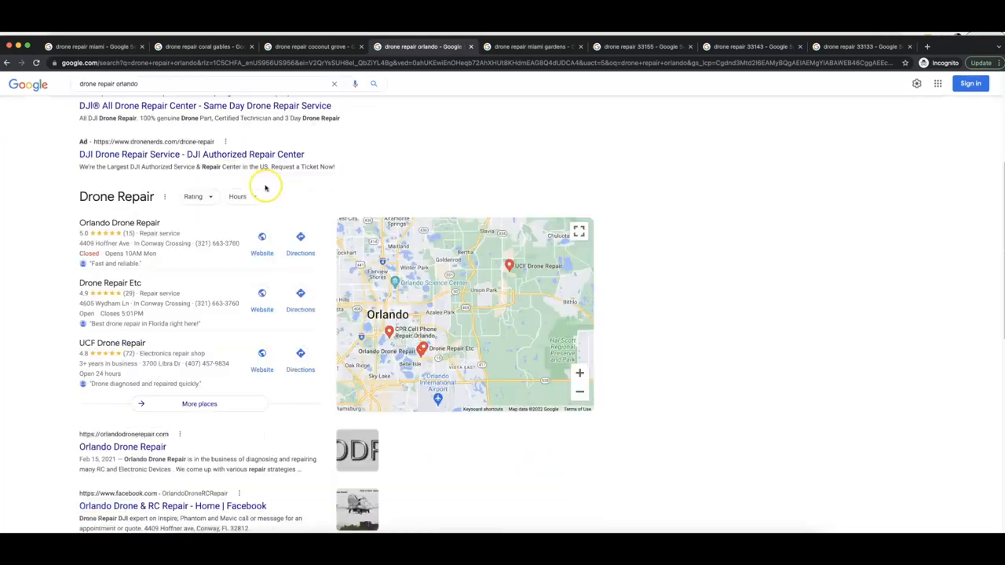
scroll(227, 345, down, 3)
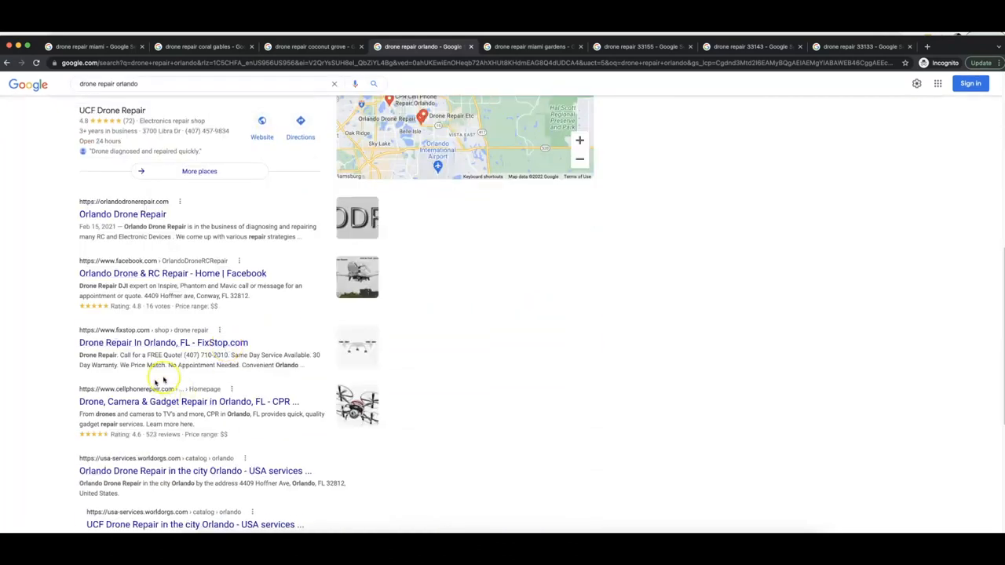
scroll(168, 383, down, 2)
scroll(168, 382, down, 1)
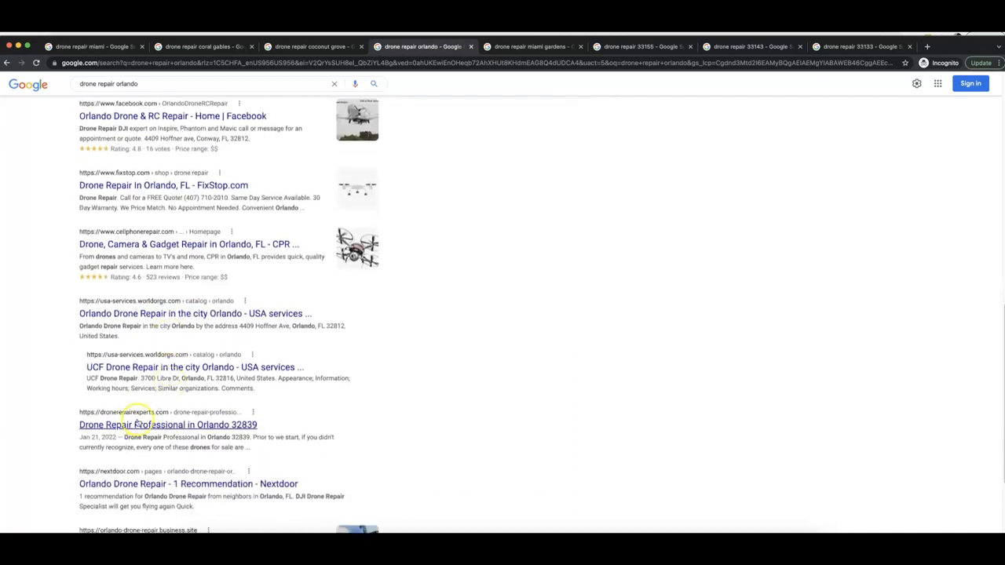
Look through the "drone repair miami gardens" search results for the dronerepairexperts.com listings.
click(531, 46)
scroll(241, 254, up, 5)
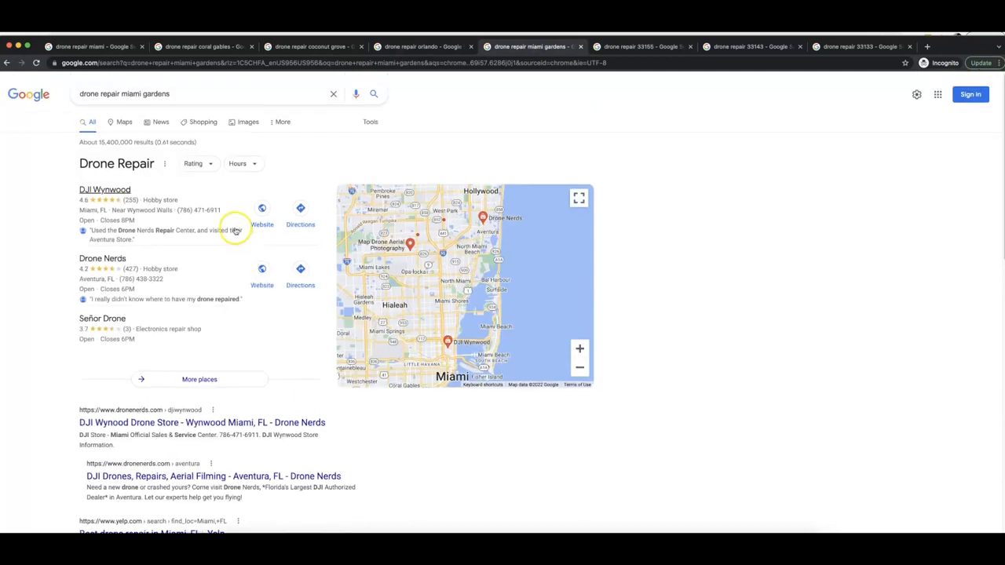
scroll(204, 259, down, 3)
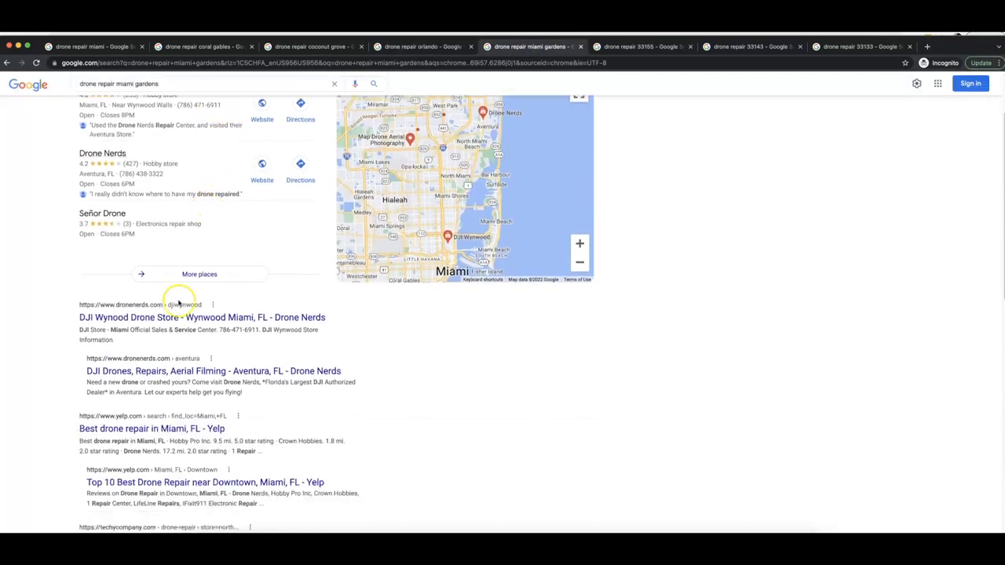
scroll(157, 338, down, 5)
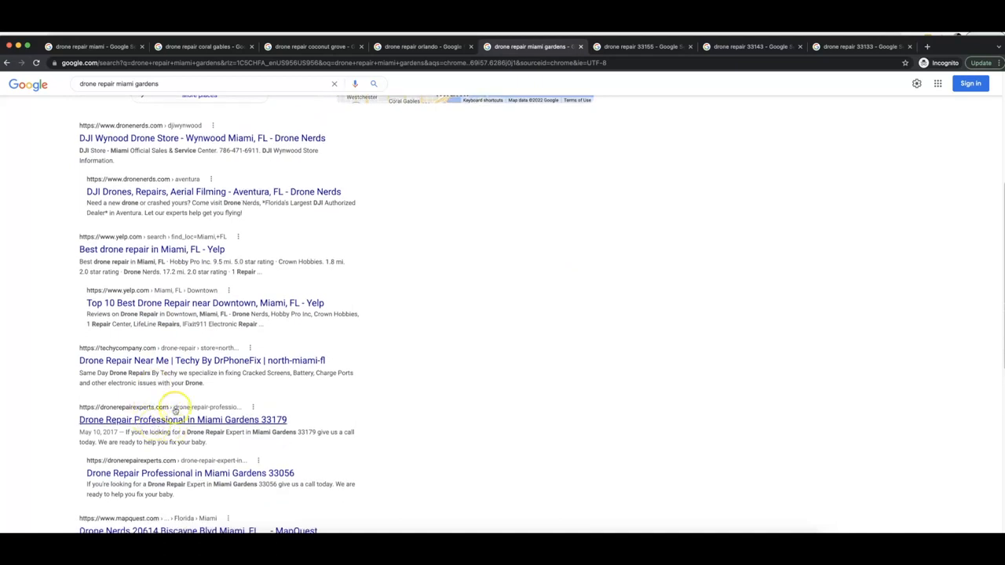
click(640, 187)
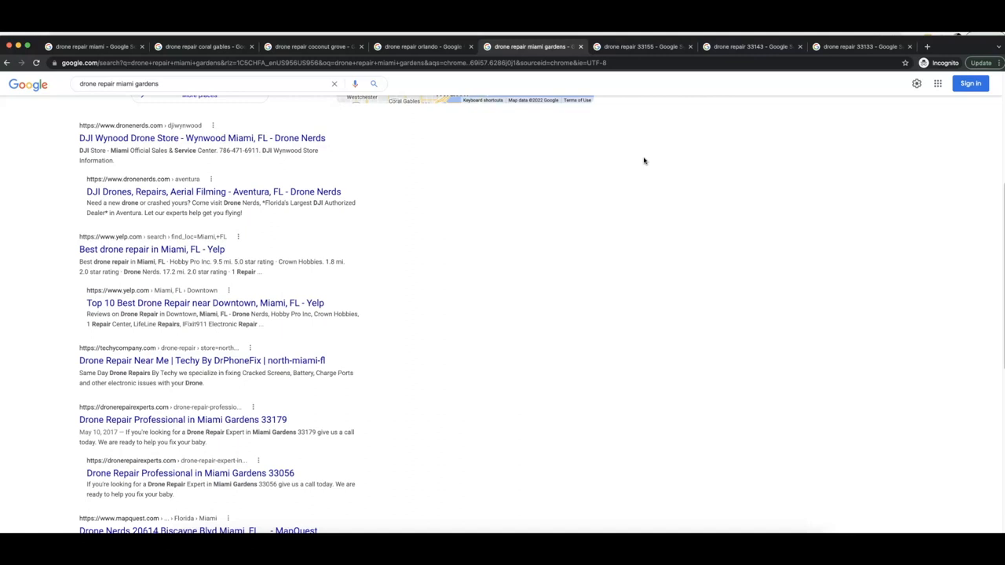
Check the zip-code search "drone repair 33155" for the dronerepairexperts.com listing.
click(640, 47)
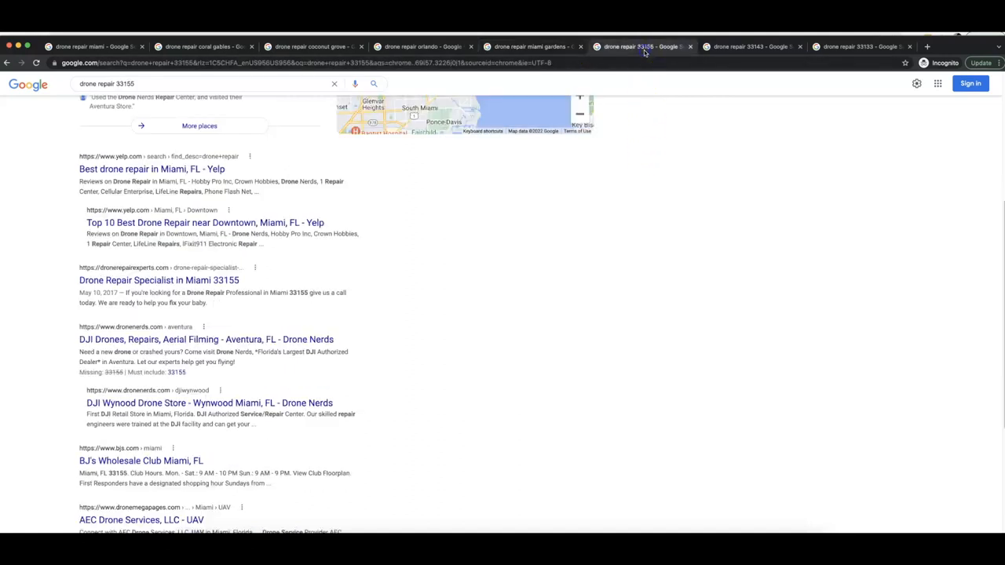
scroll(246, 224, up, 4)
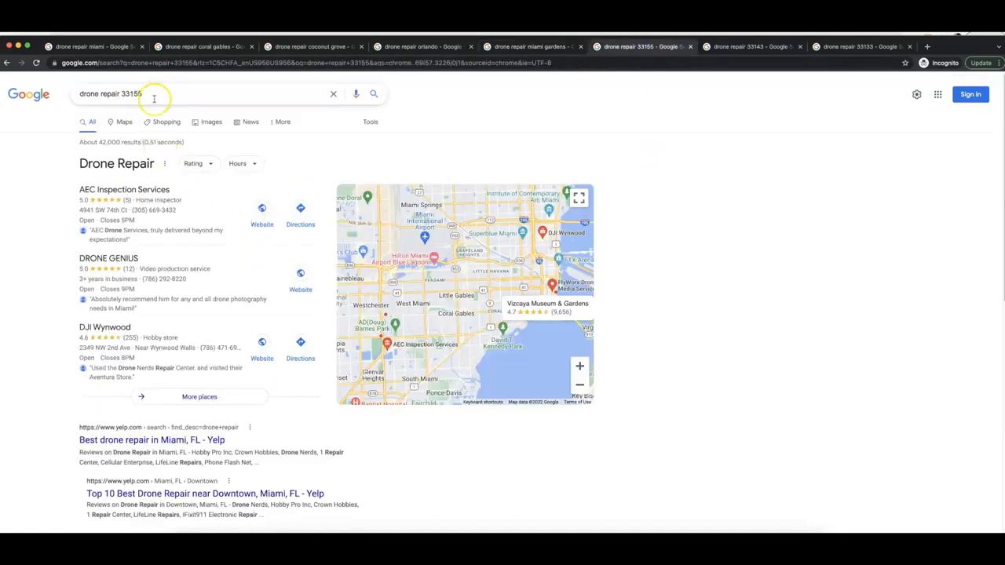
scroll(193, 267, down, 5)
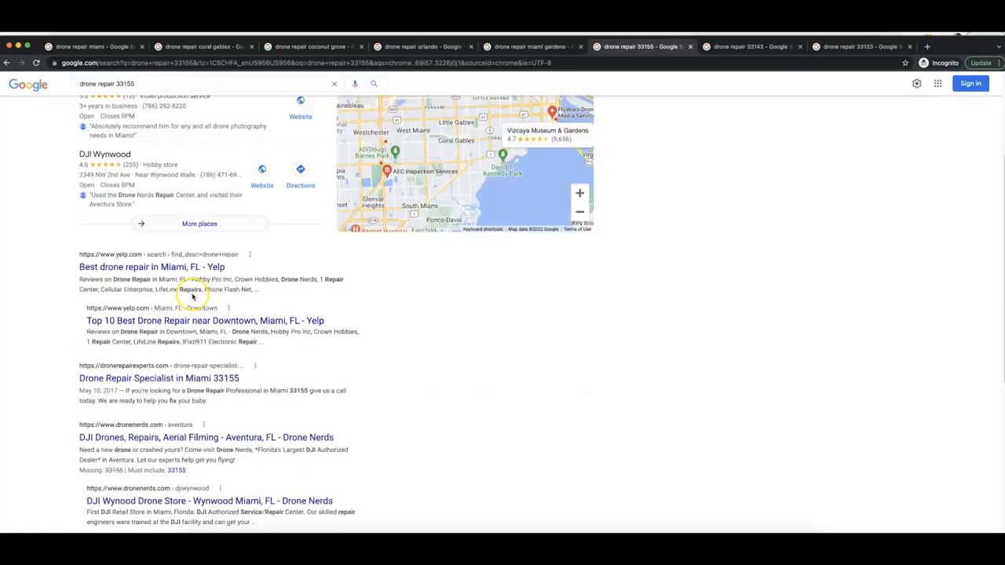
scroll(192, 296, down, 3)
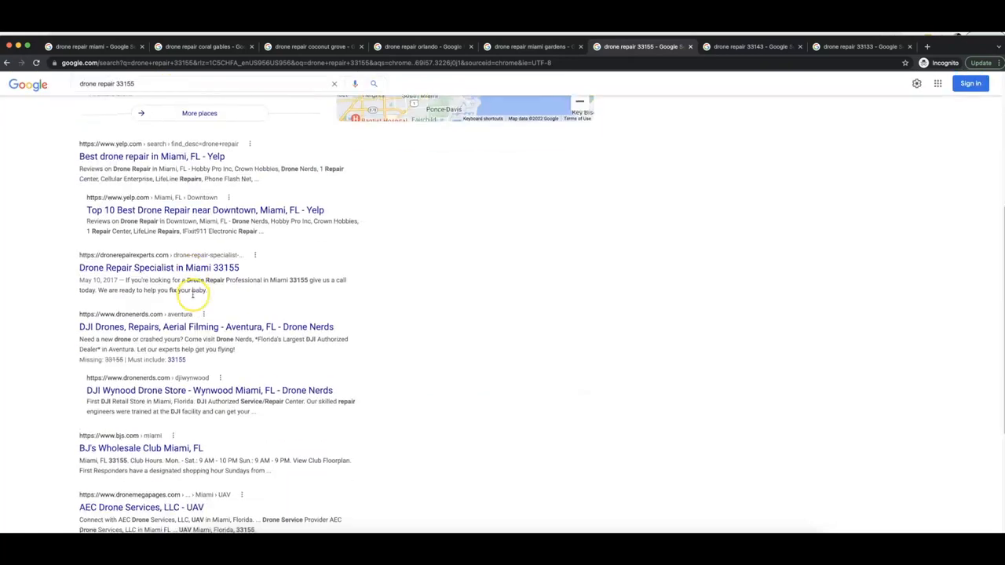
Check the "drone repair 33143" and "drone repair 33133" search results for the dronerepairexperts.com listings.
click(742, 47)
scroll(134, 94, up, 1)
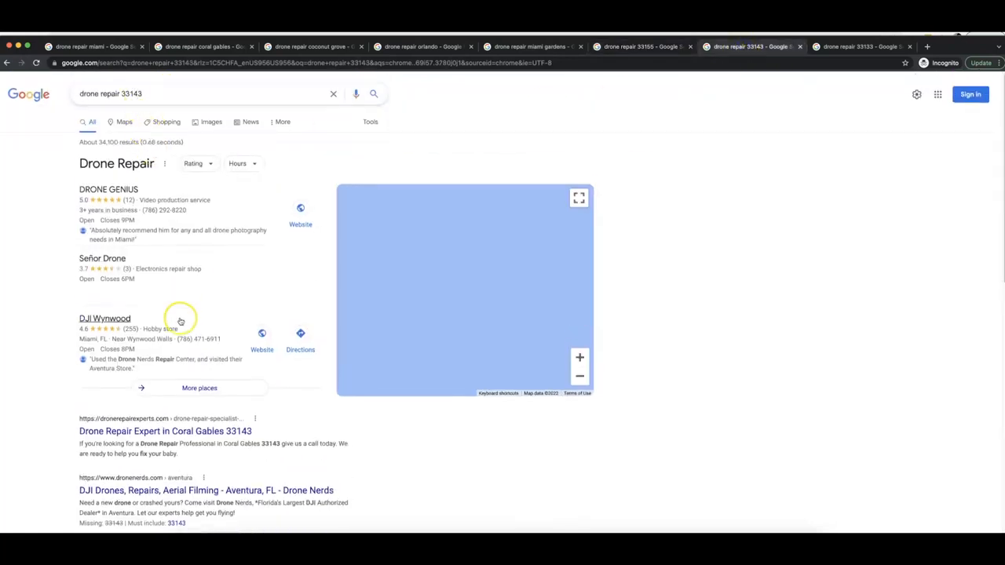
scroll(179, 320, down, 4)
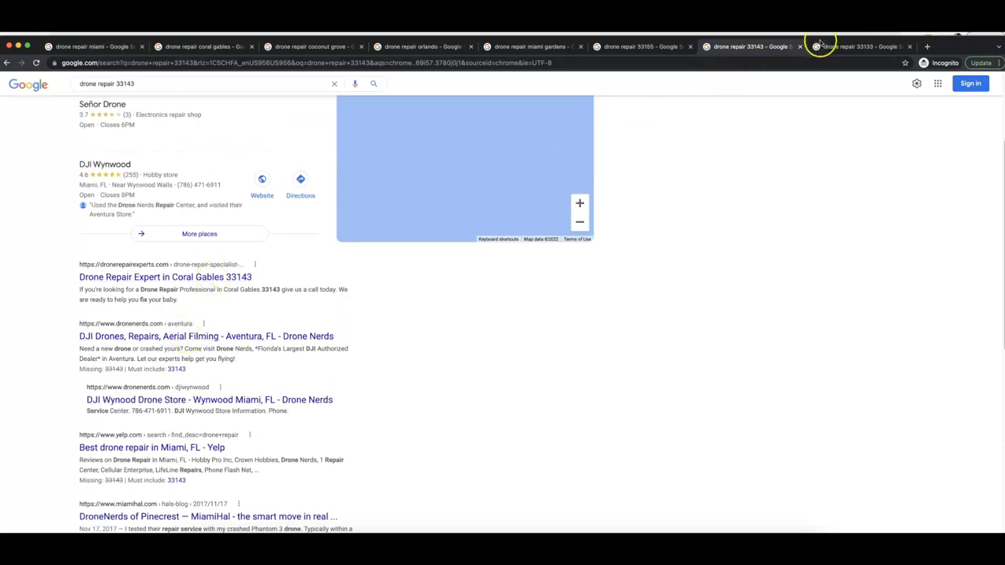
click(839, 46)
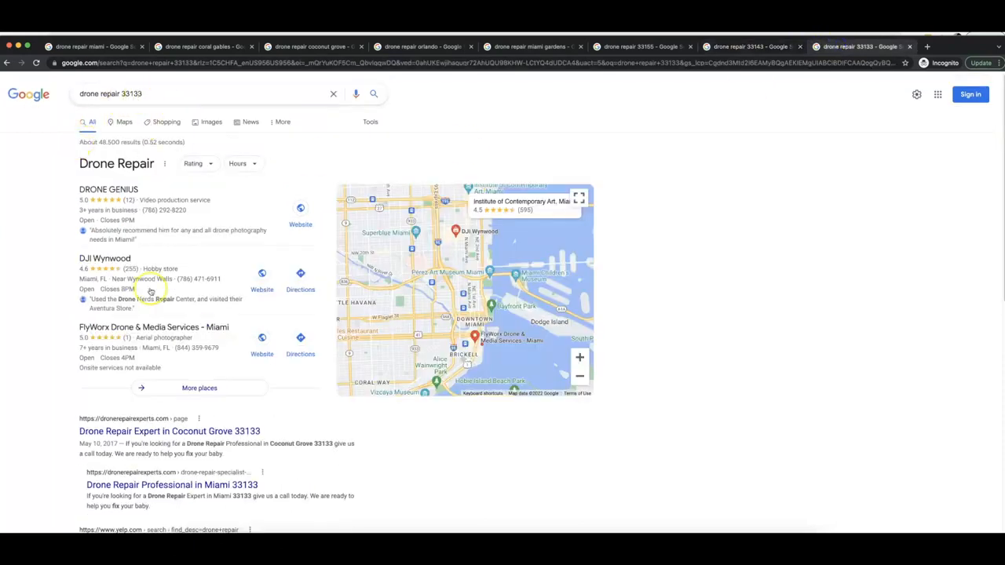
scroll(161, 314, down, 2)
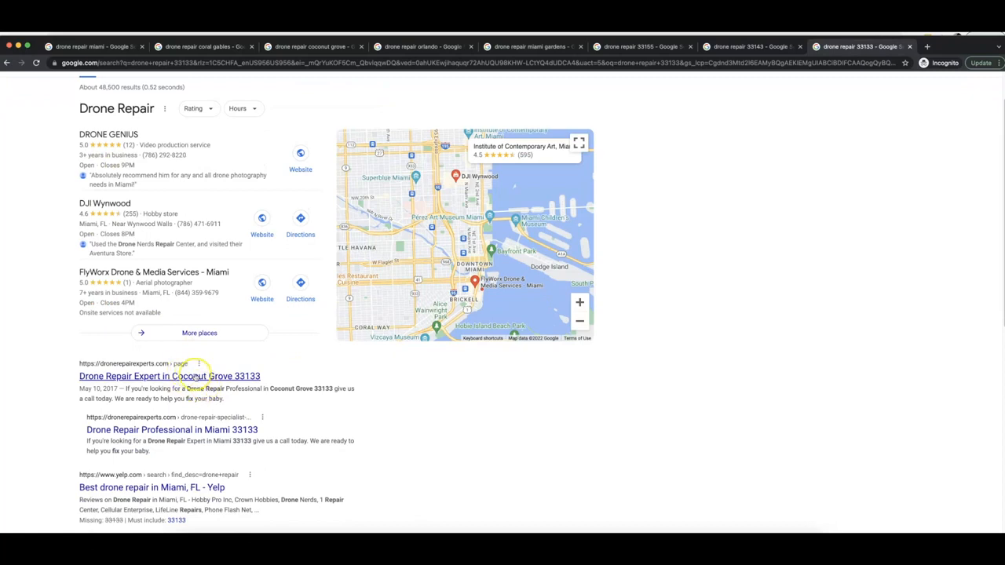
scroll(412, 393, up, 2)
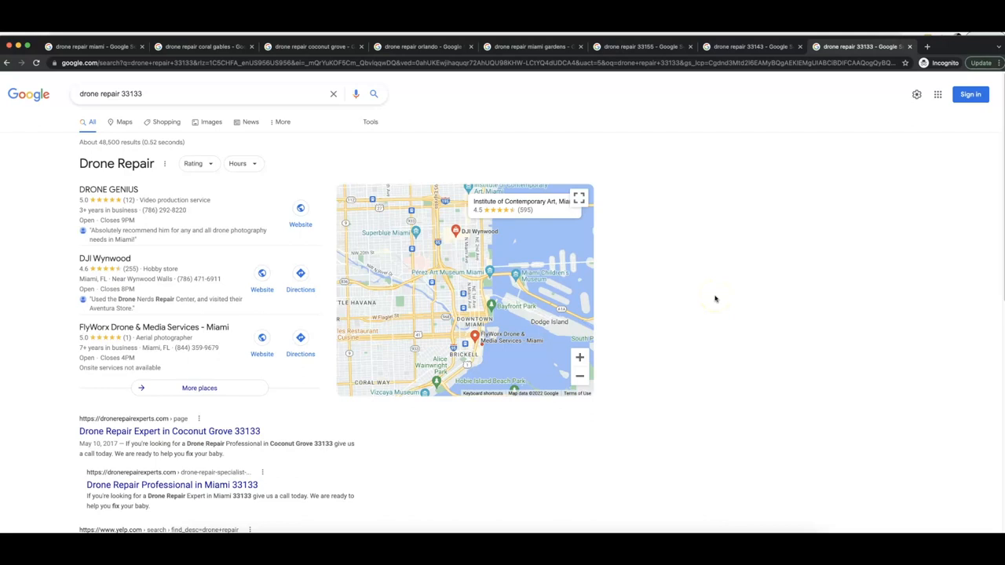
Return to the Zairp window and open the form for adding a WordPress site from the sites list.
click(722, 289)
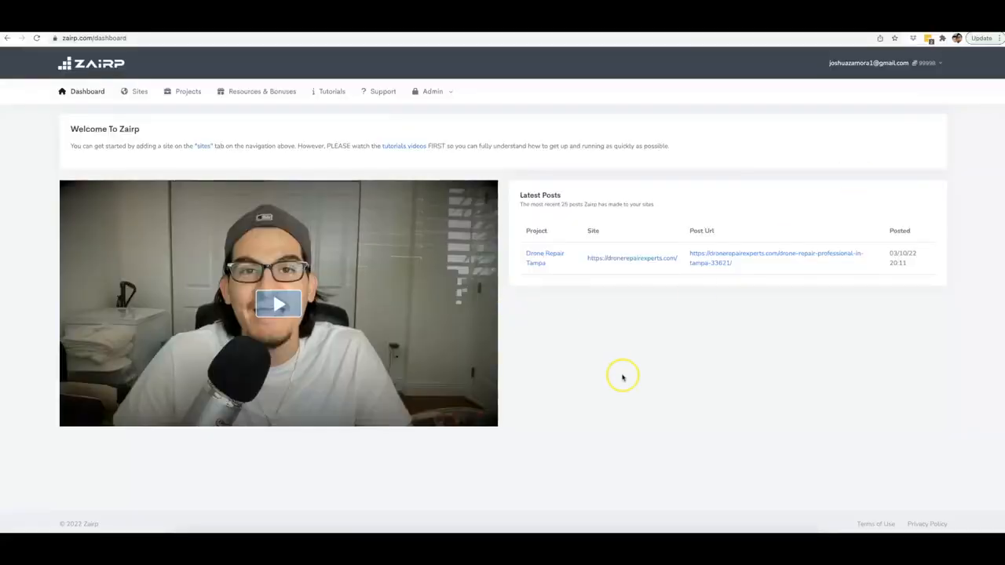
click(626, 384)
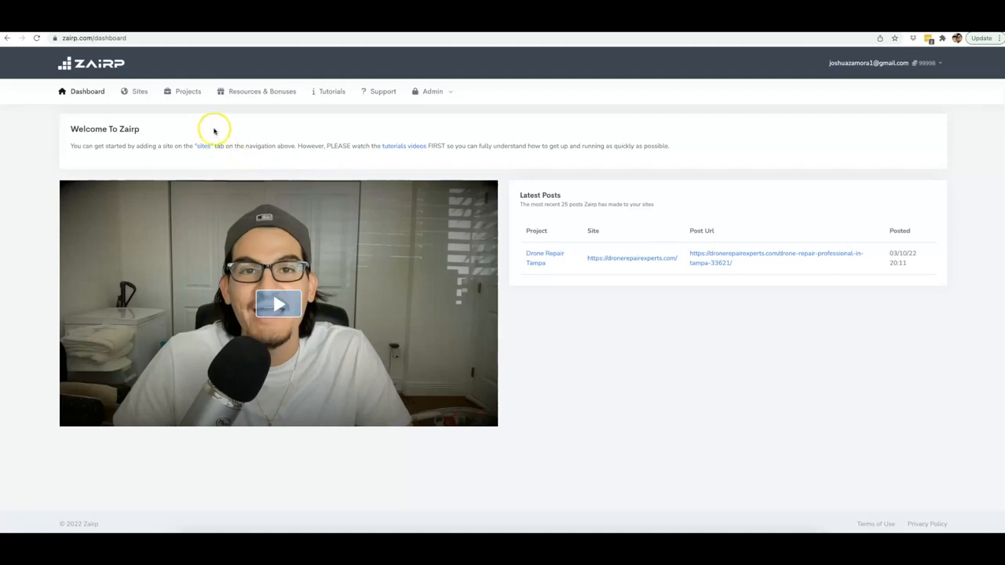
click(142, 93)
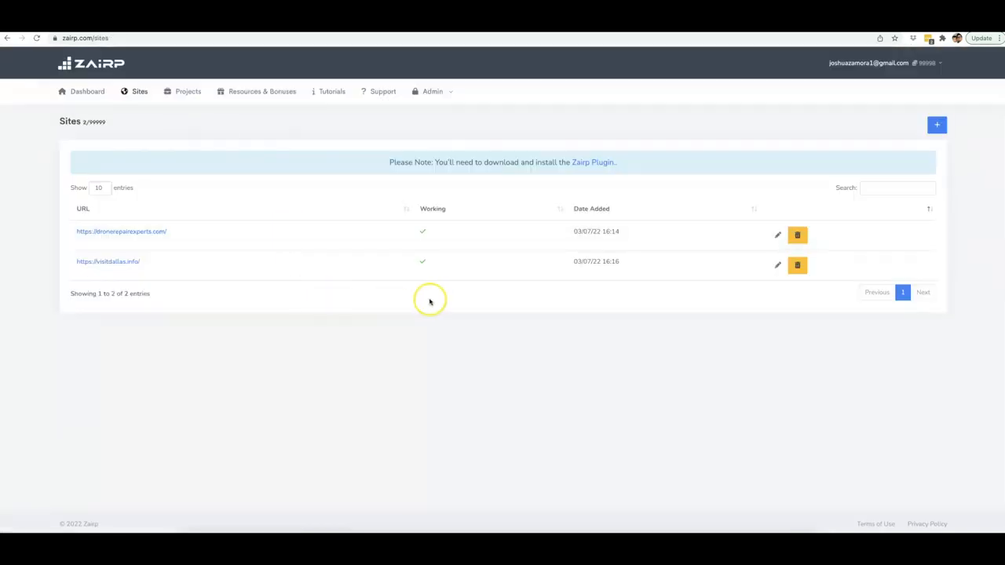
click(937, 125)
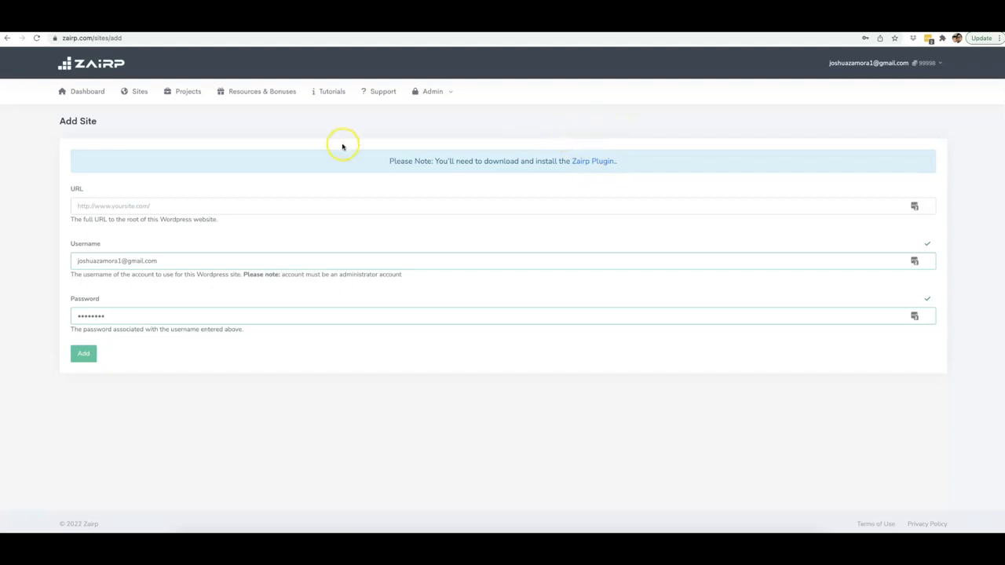
Start a new project from the projects list and name it "Drone Repair Naples".
click(190, 93)
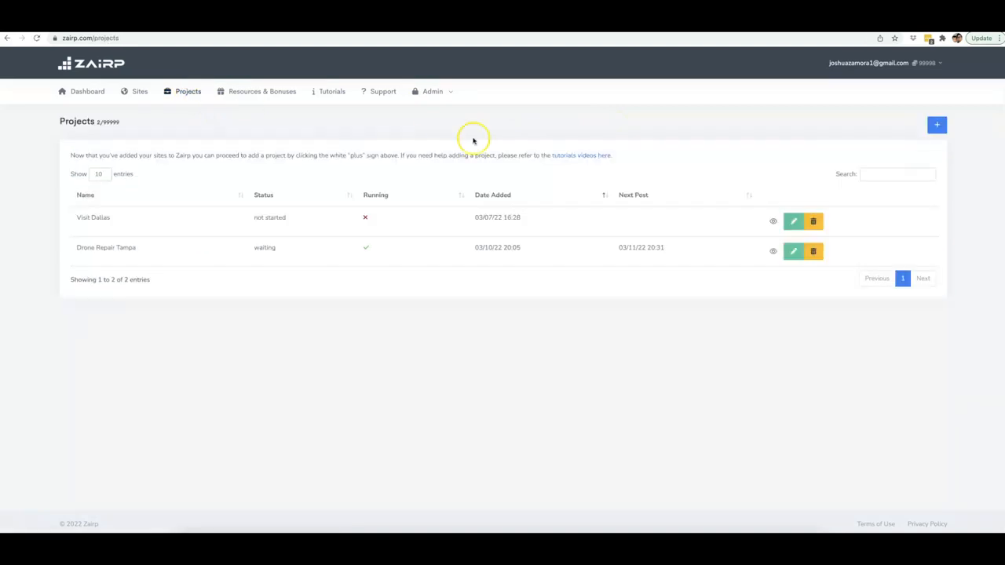
click(938, 127)
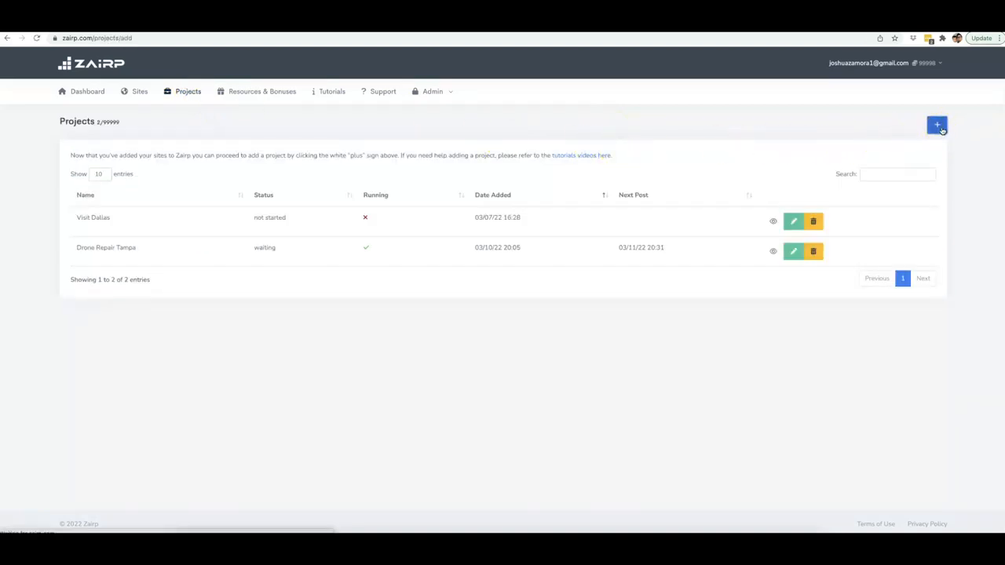
click(139, 208)
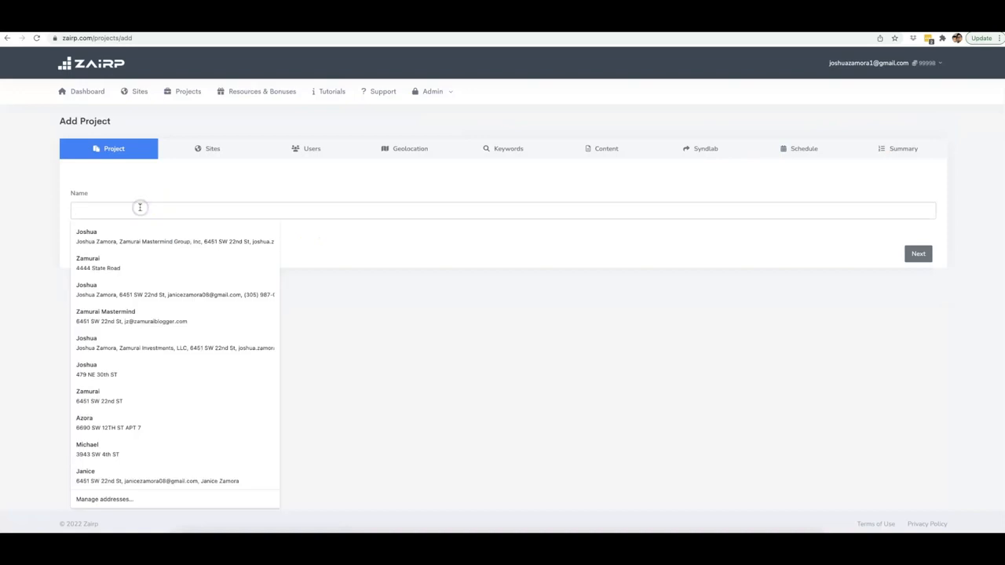
text(Drone Rep)
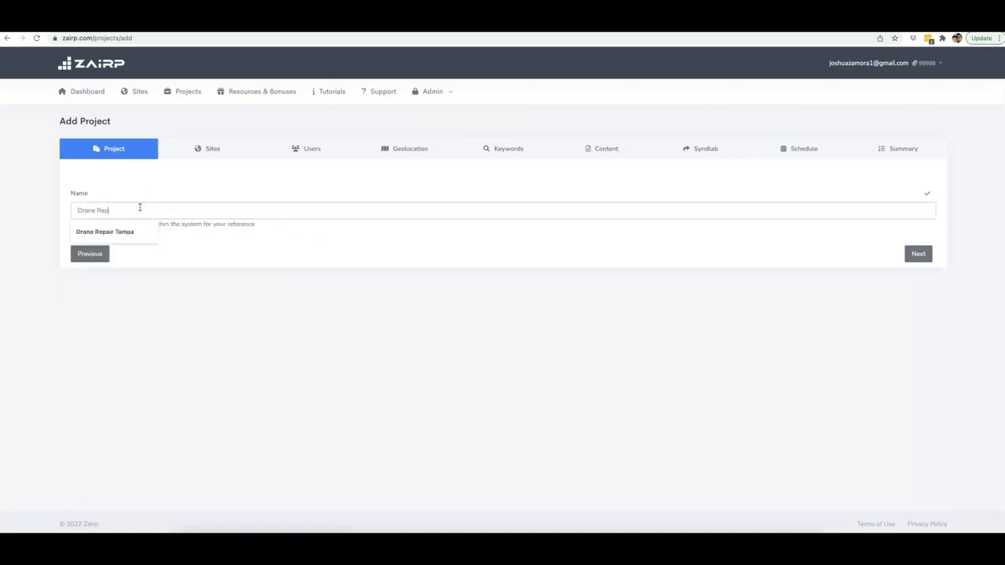
text(air Naples)
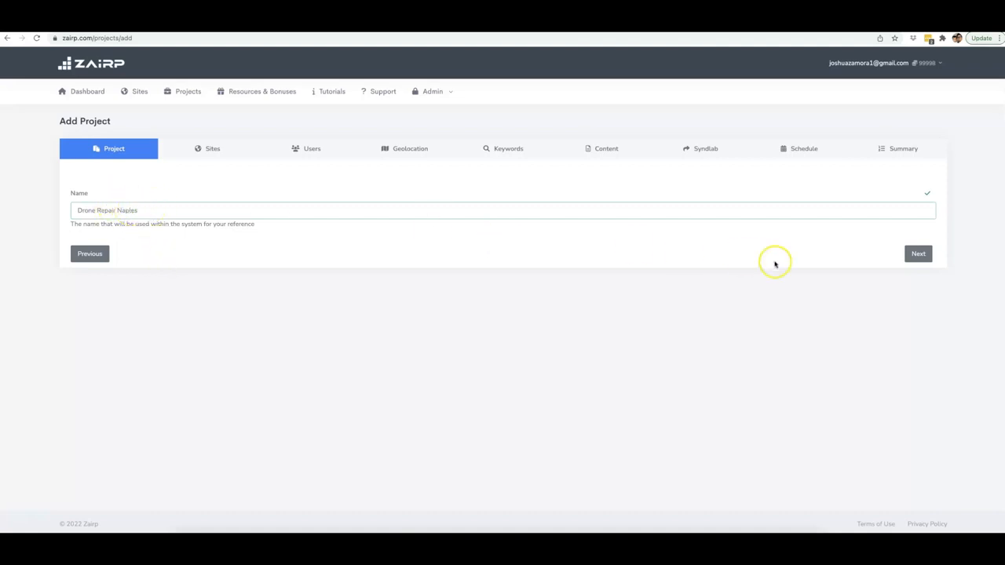
Advance the project setup through the sites and users settings to geolocation, leaving automatic user creation at No.
click(915, 256)
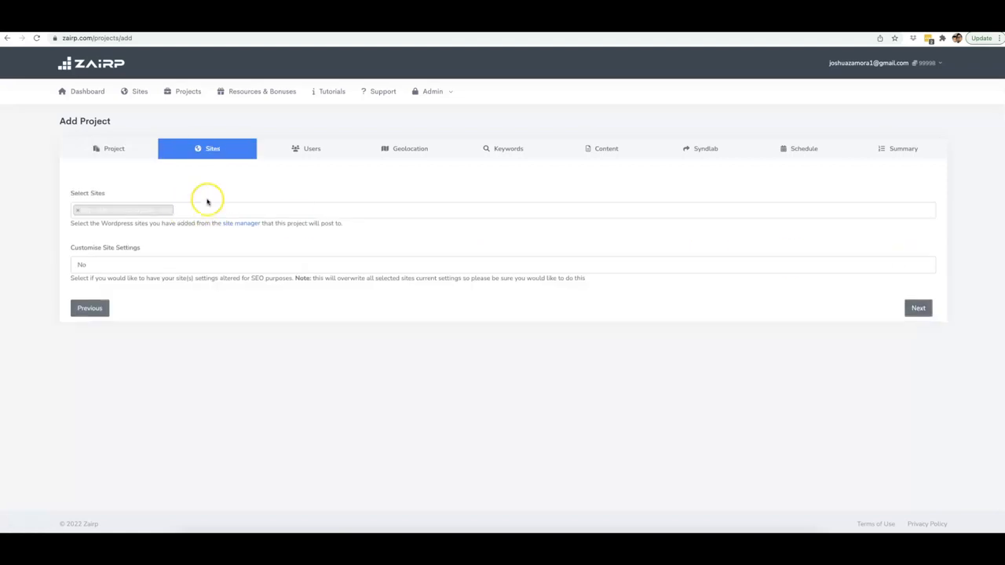
click(138, 264)
click(170, 311)
click(923, 308)
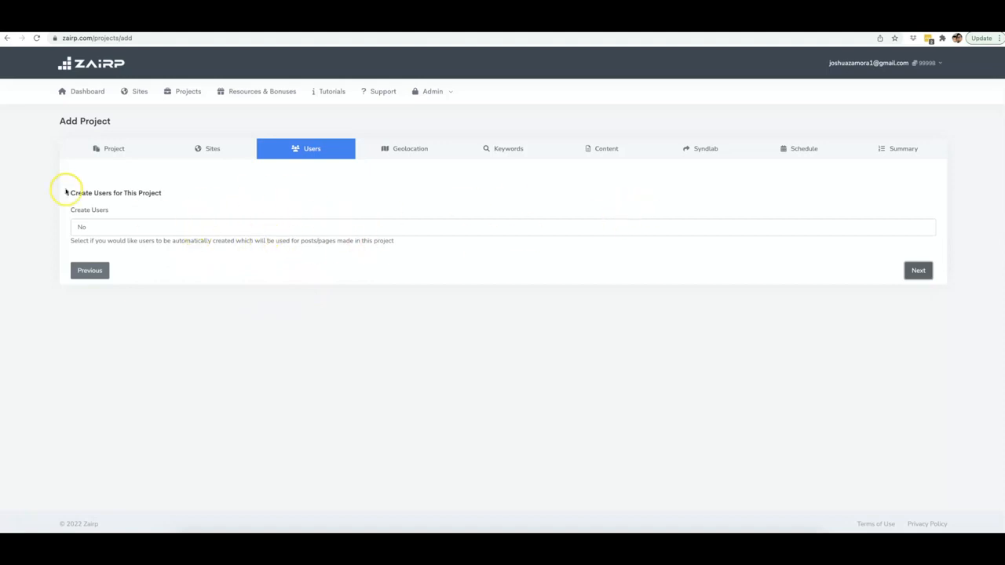
click(909, 272)
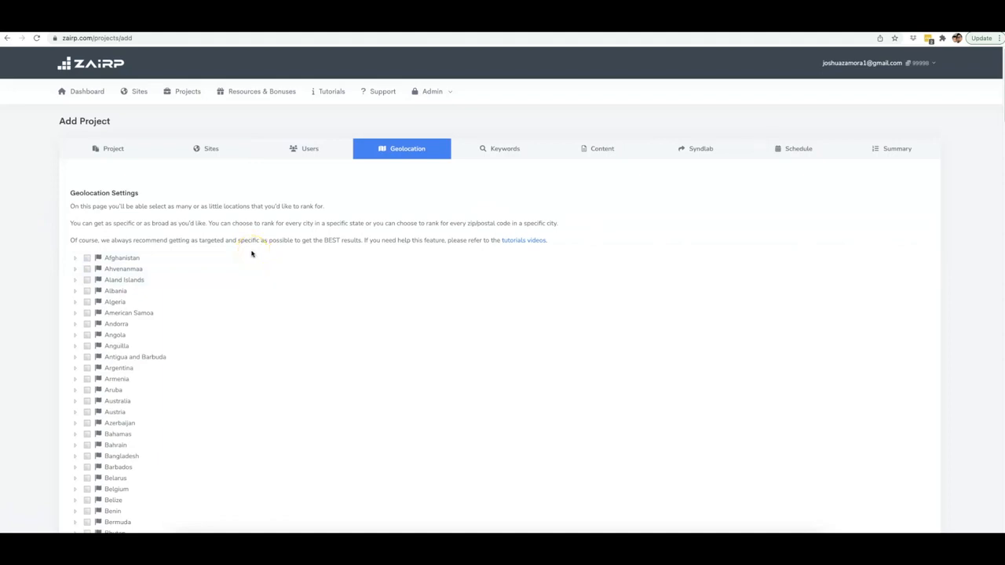
Look through the list of countries available in the geolocation settings, from Afghanistan down to Zimbabwe.
scroll(252, 254, down, 1)
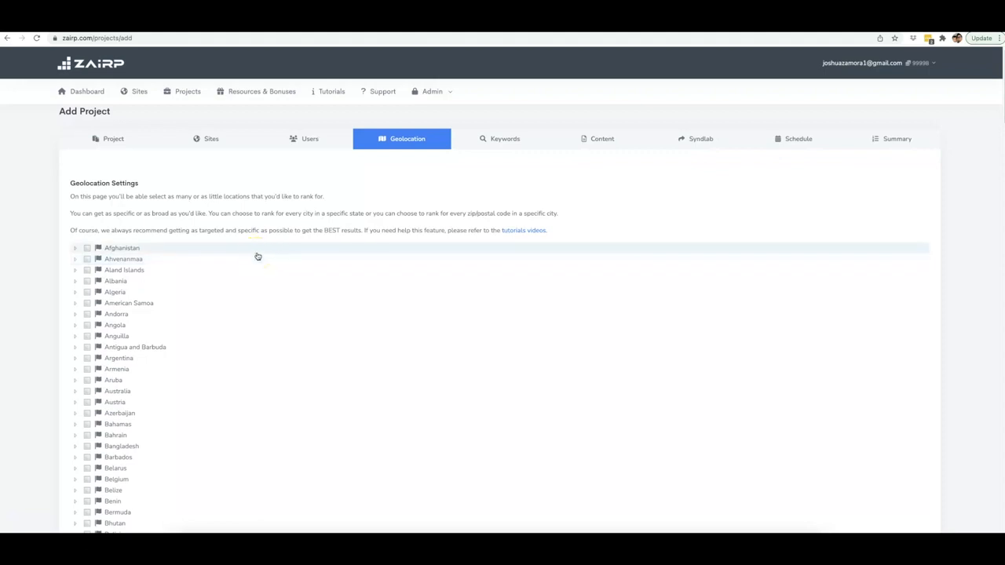
scroll(258, 256, down, 2)
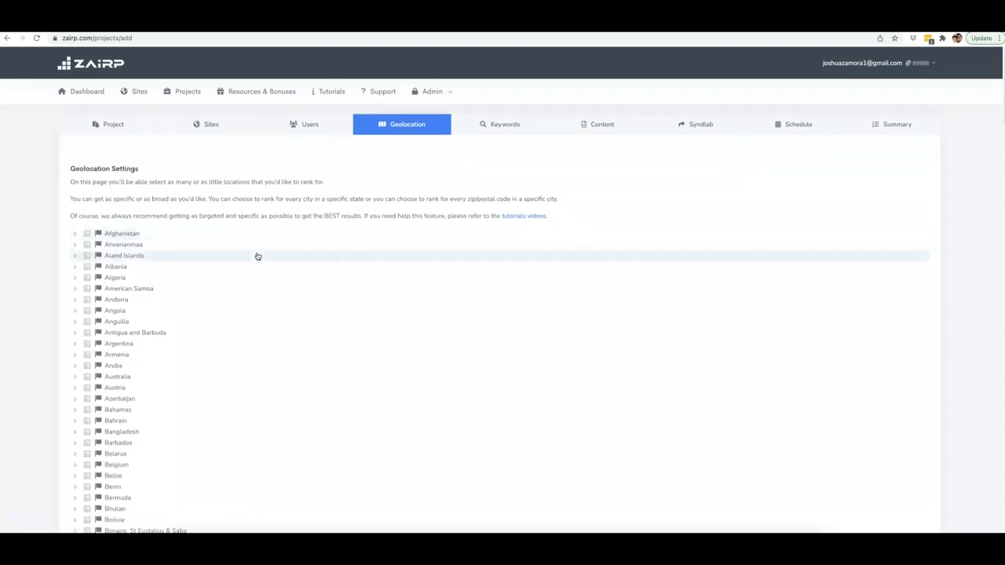
scroll(257, 256, down, 3)
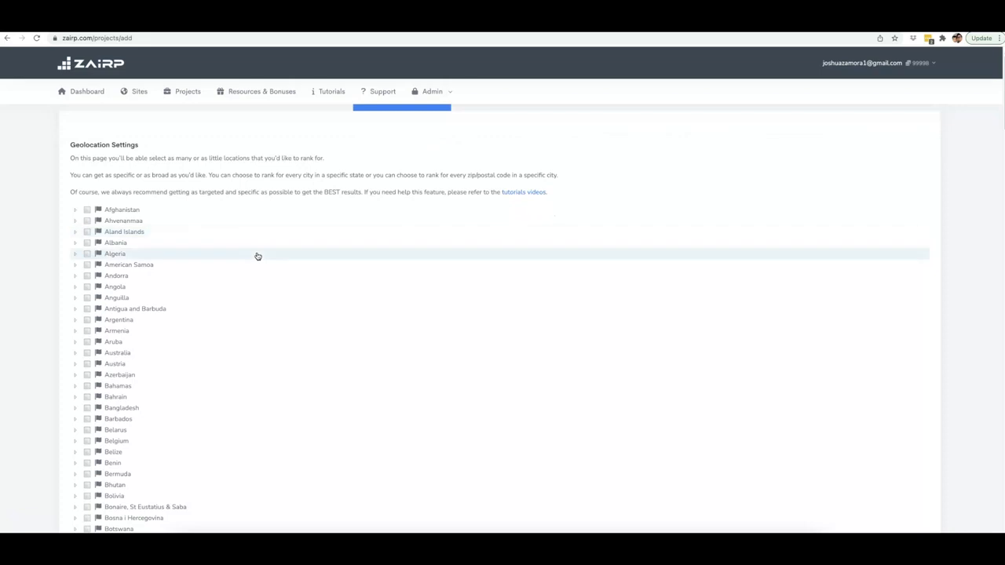
scroll(258, 256, down, 3)
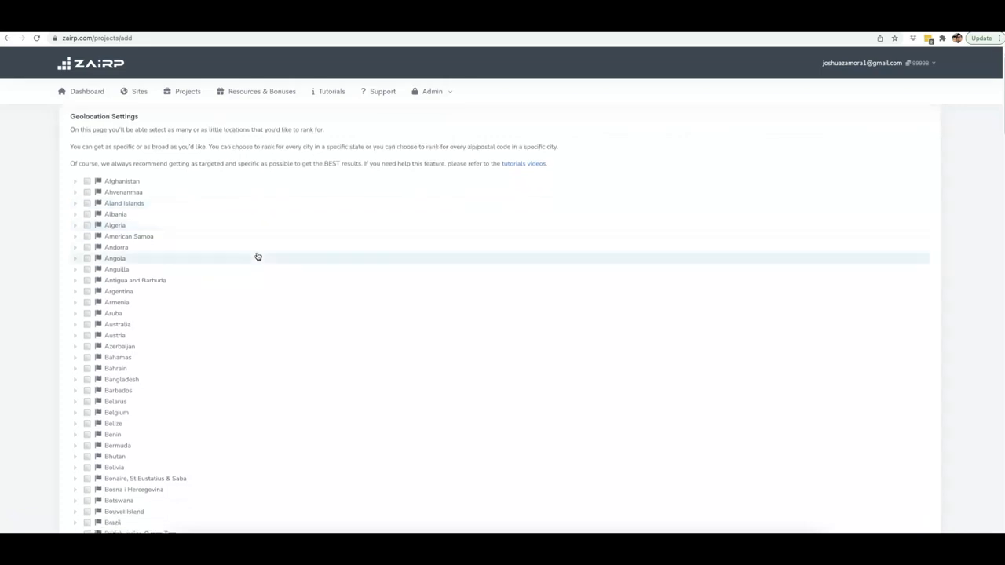
scroll(257, 256, down, 5)
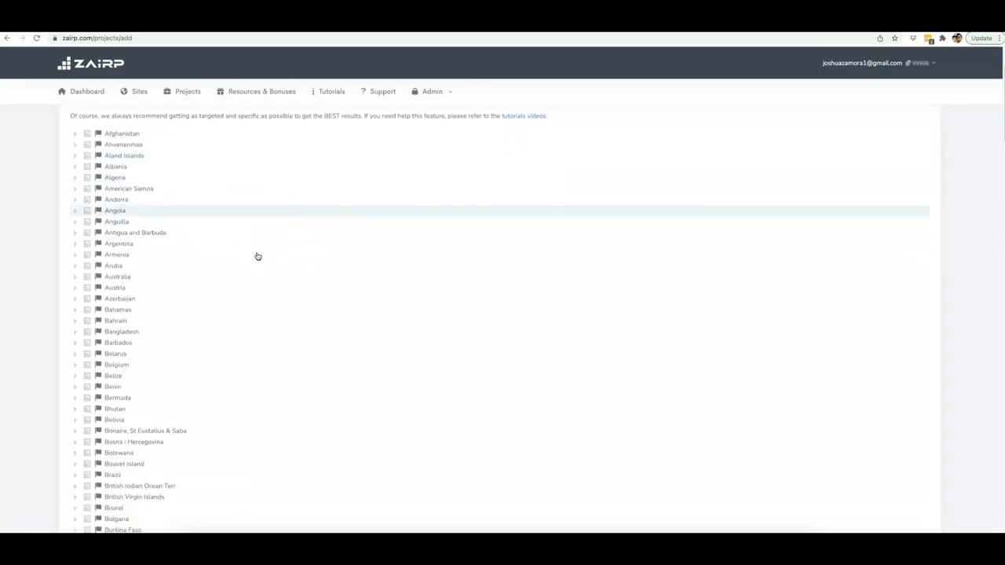
scroll(215, 236, up, 7)
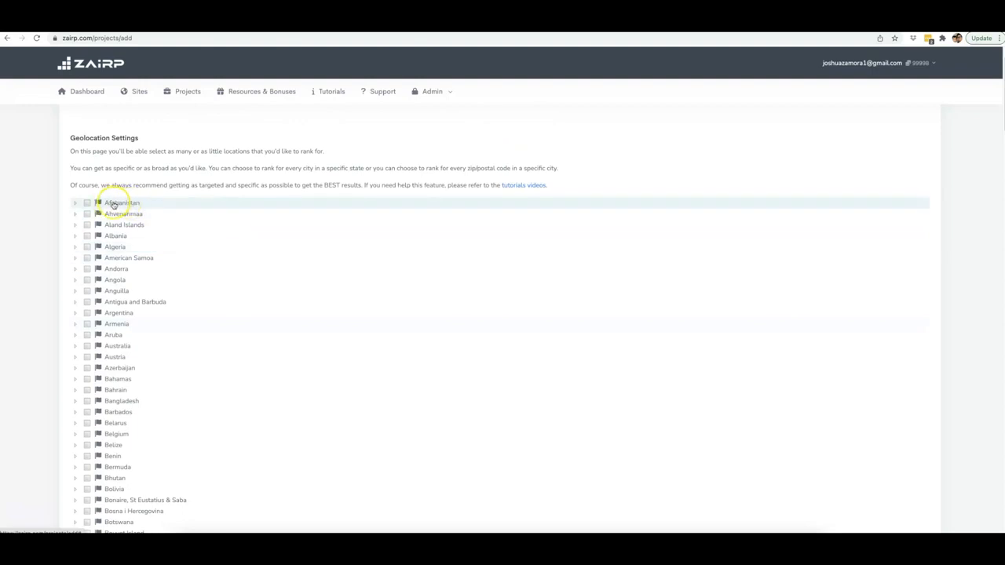
scroll(162, 233, down, 5)
scroll(161, 233, down, 20)
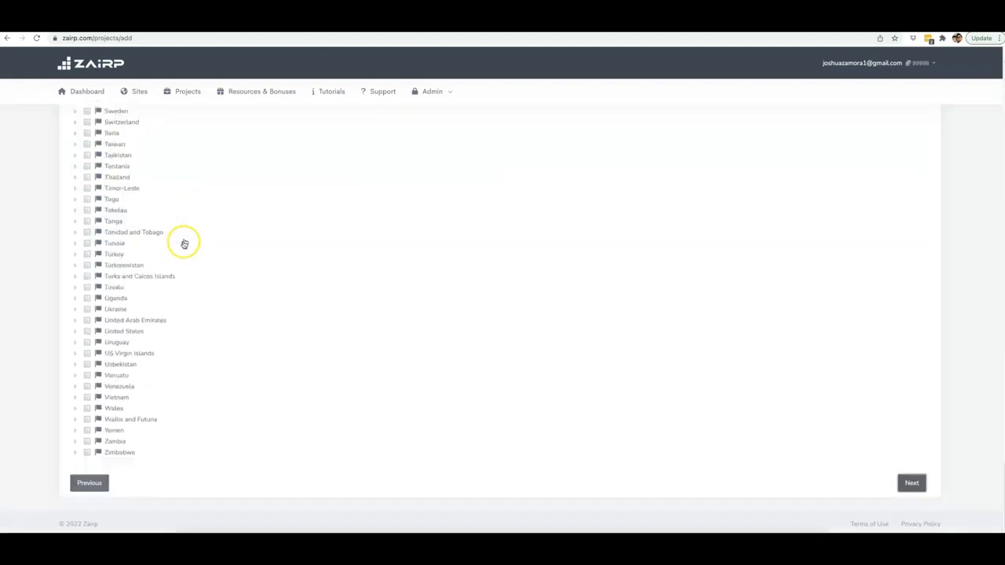
scroll(162, 395, up, 4)
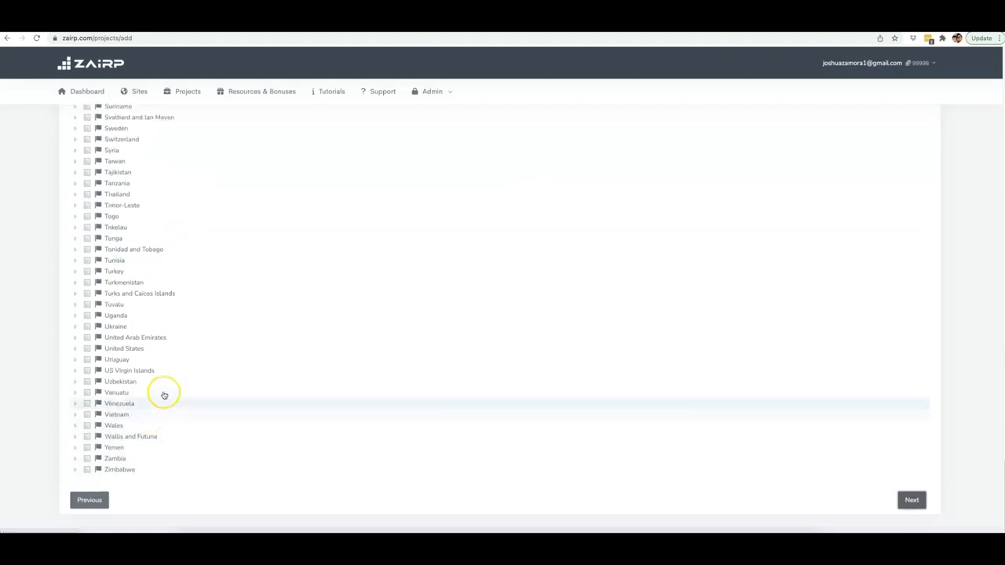
scroll(182, 378, up, 4)
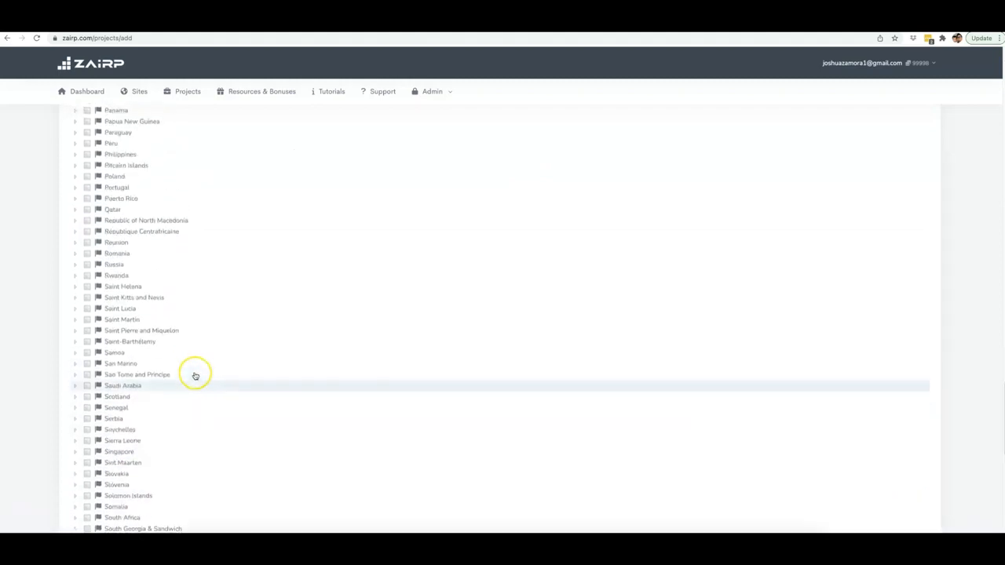
scroll(195, 375, down, 8)
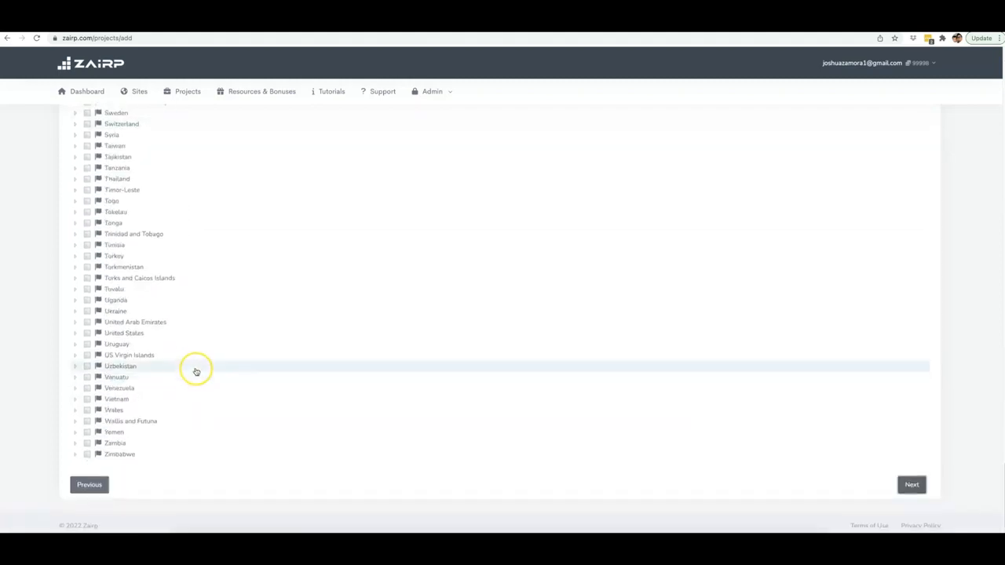
Expand the United States in the location tree and open Florida's list of cities.
click(75, 333)
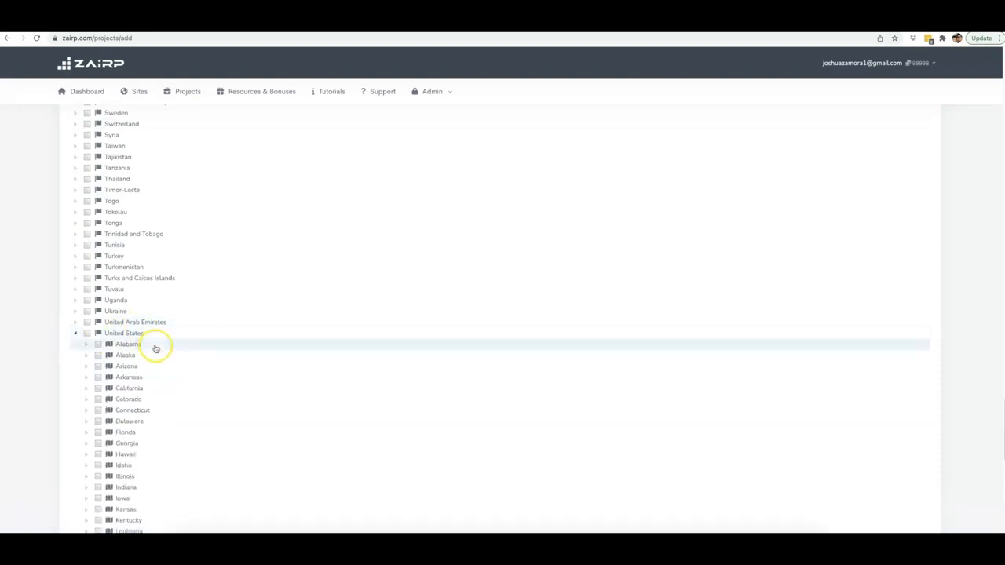
scroll(155, 343, down, 2)
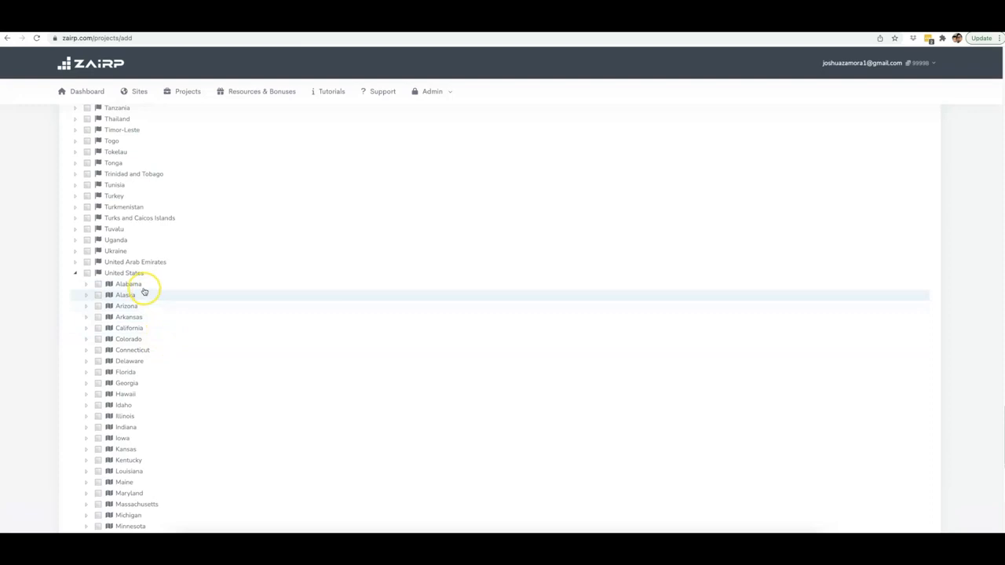
scroll(150, 371, down, 2)
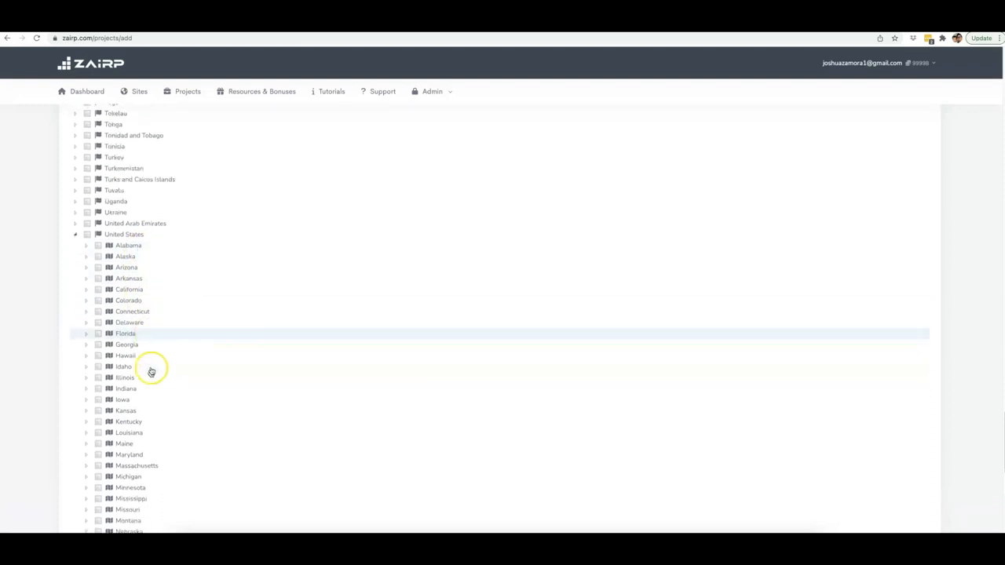
scroll(152, 368, down, 1)
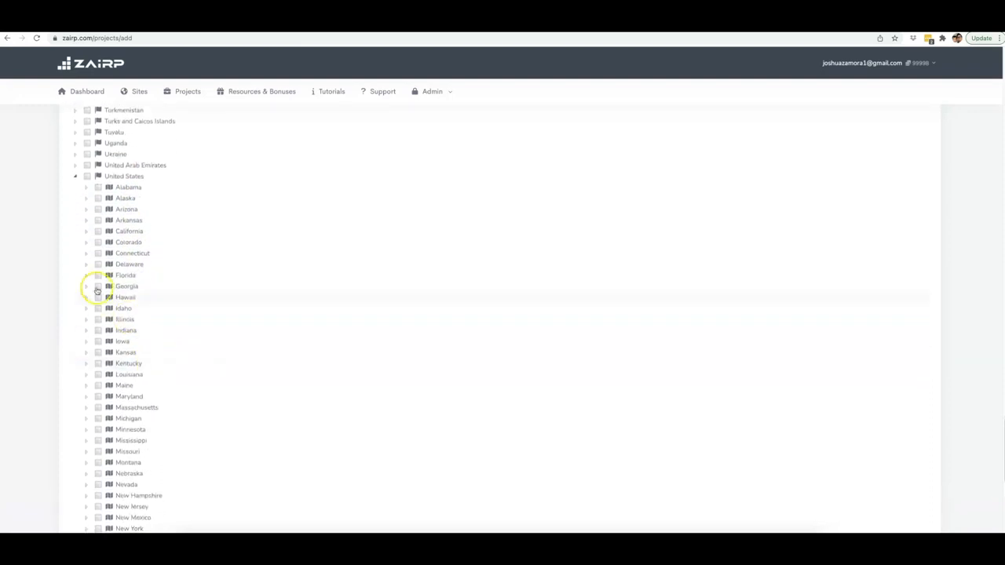
click(87, 275)
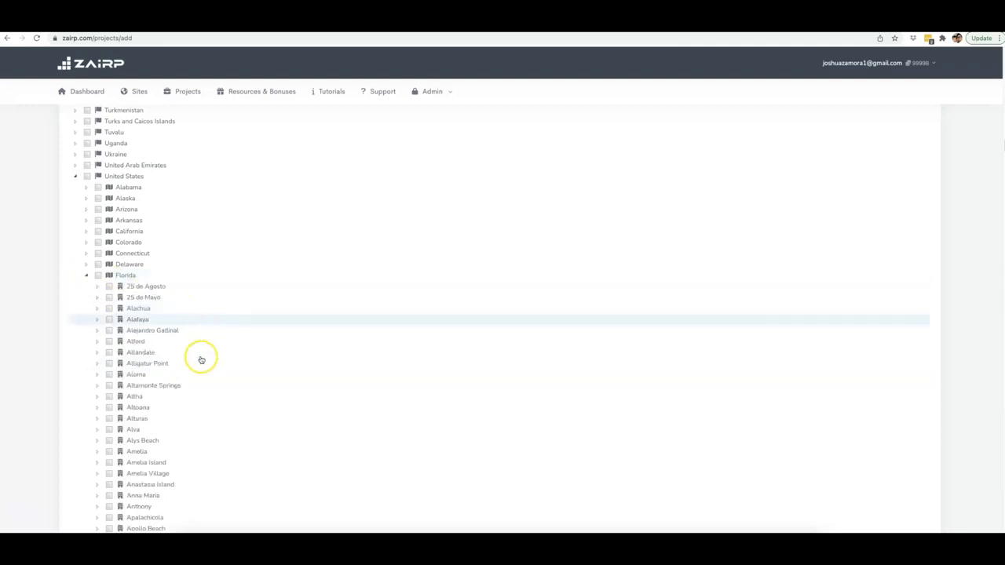
Select Naples, Florida with all its zip codes as the target location and continue to the keyword settings.
scroll(201, 362, down, 10)
scroll(202, 365, down, 15)
scroll(202, 365, down, 20)
click(97, 269)
click(142, 272)
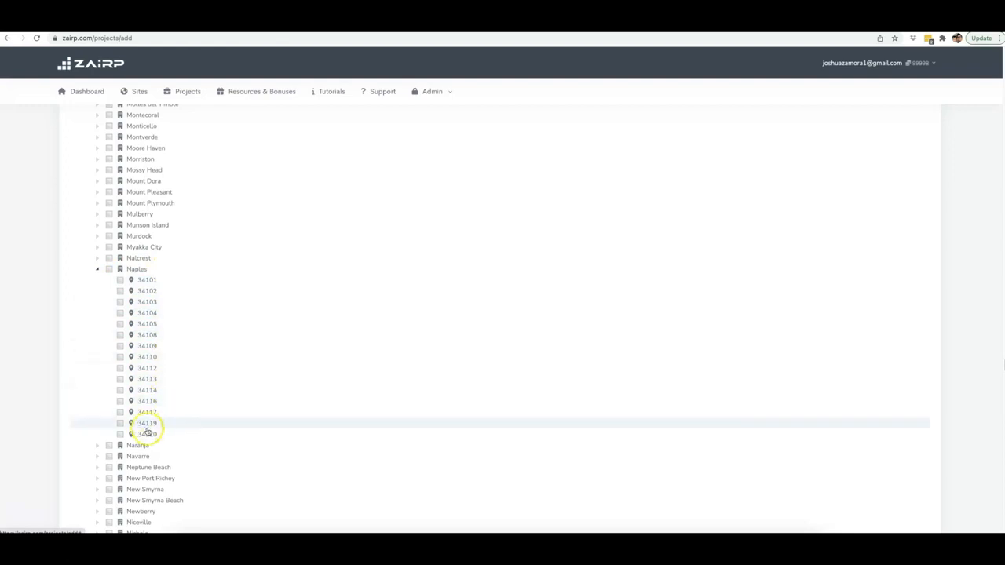
click(109, 269)
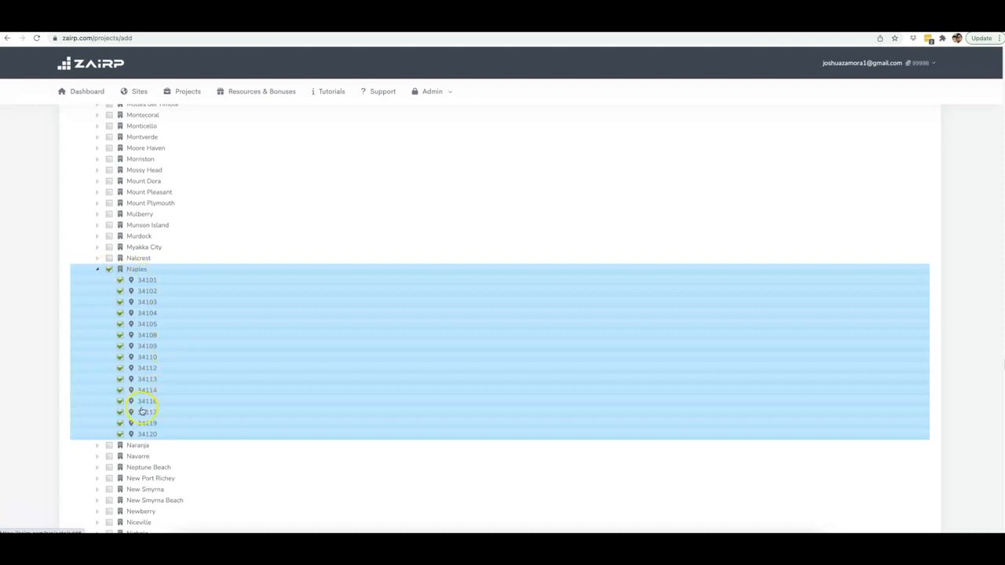
scroll(338, 333, down, 20)
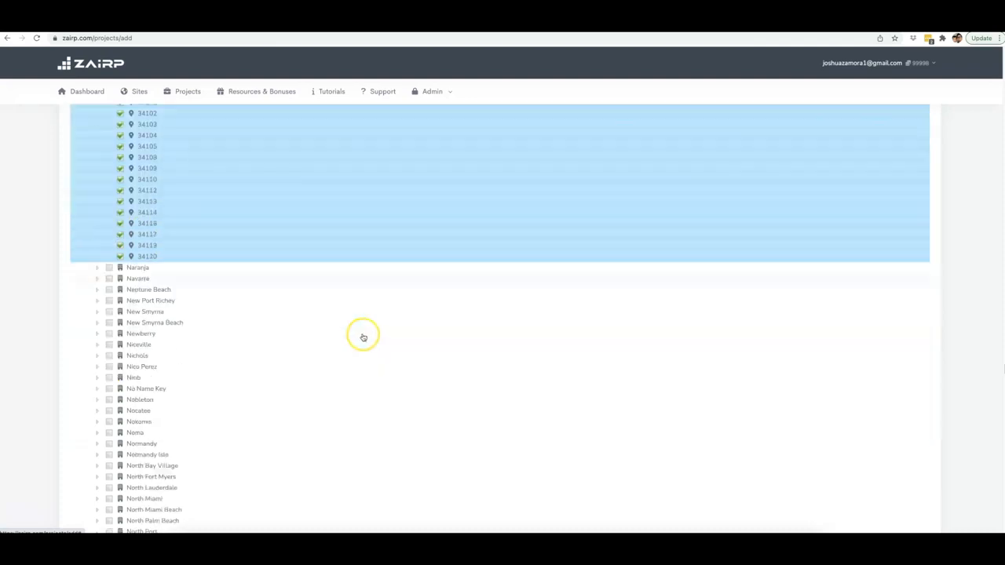
scroll(802, 429, down, 15)
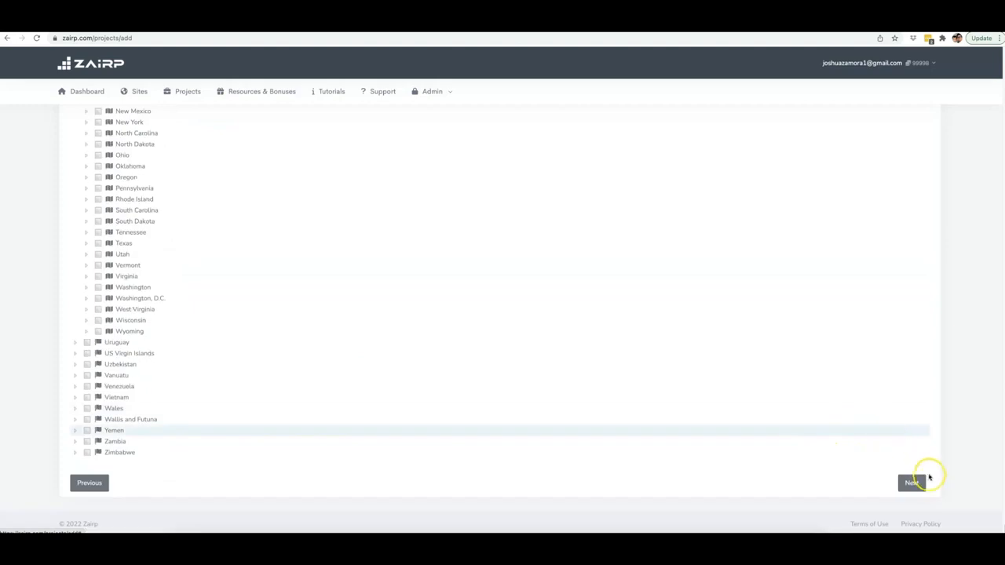
click(915, 481)
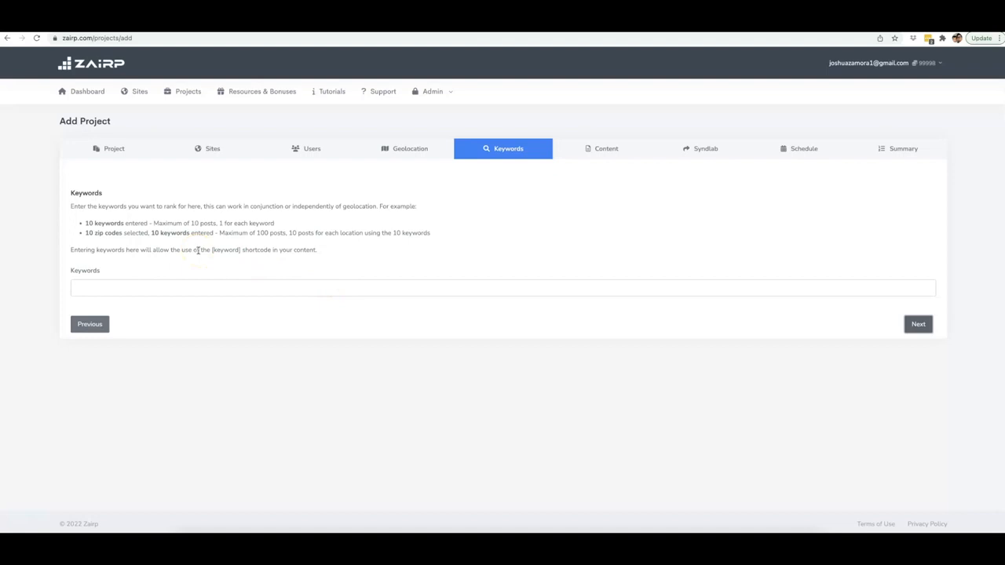
Add "Drone Repair" and "Drone Repair Expert" as the project's first two keywords.
click(176, 284)
text(Drone REpair)
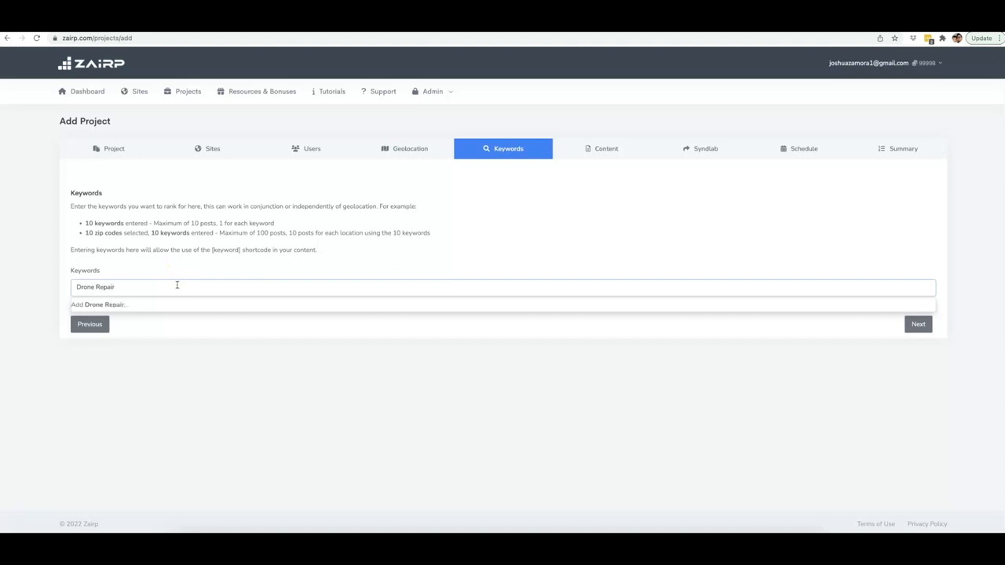
key(Return)
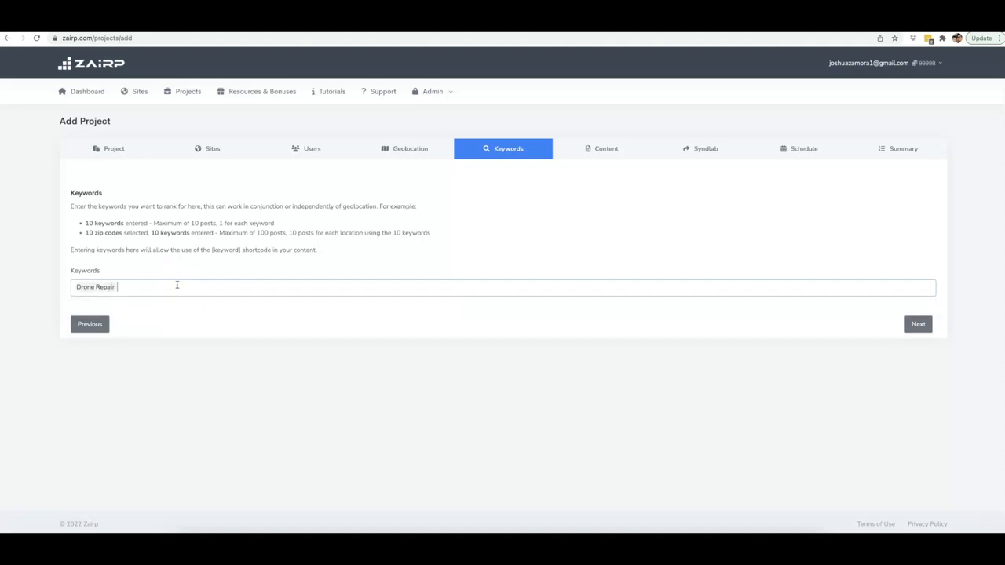
text(Drone Repair)
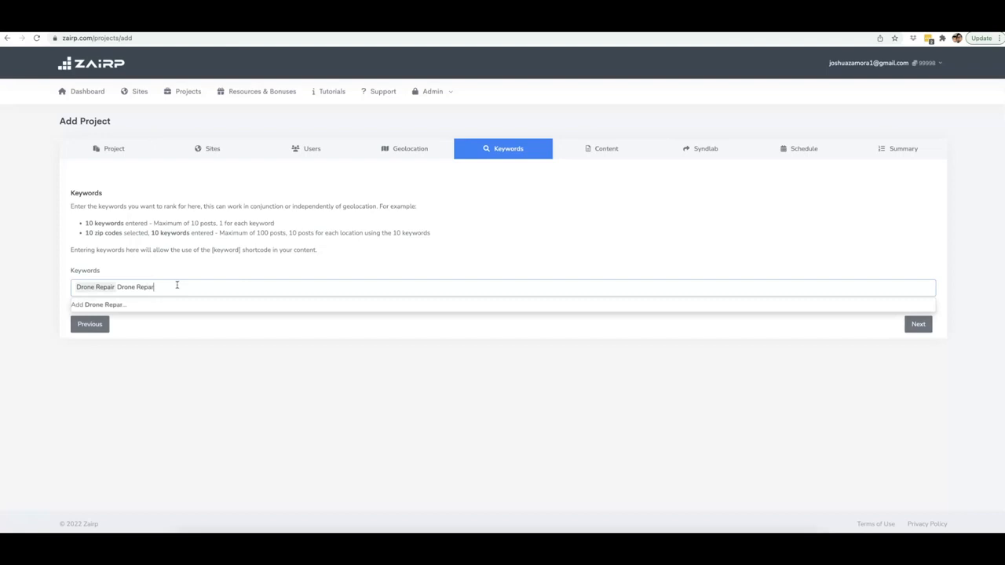
text(Expert)
key(Return)
Add the keywords "Drone Repair Professional" and "Drone Repair Experts", and continue to the content settings.
text(Drone Repair Profesio)
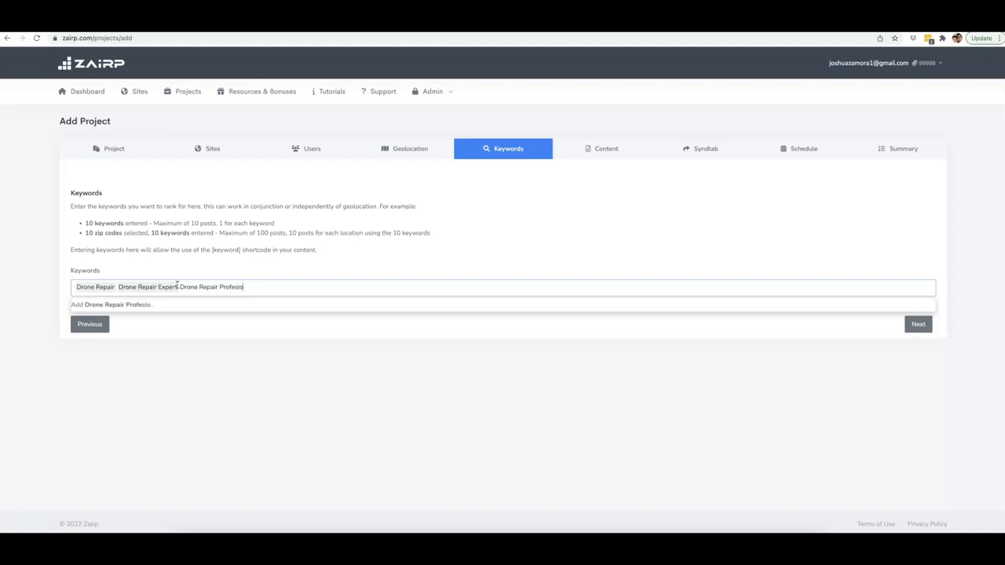
key(BackSpace)
key(BackSpace)
text(sional)
key(Return)
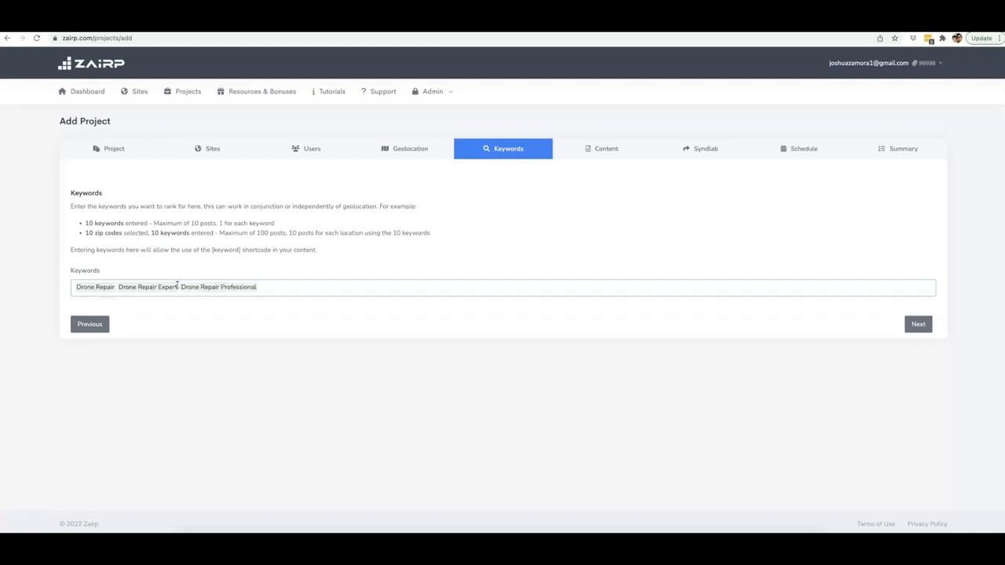
text(Drone R)
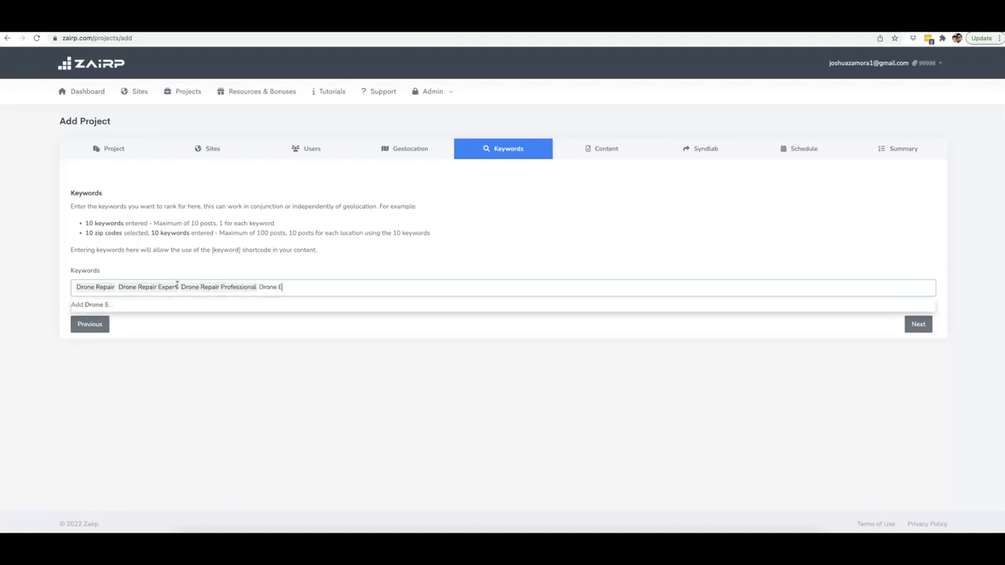
text(epair Experts)
key(Return)
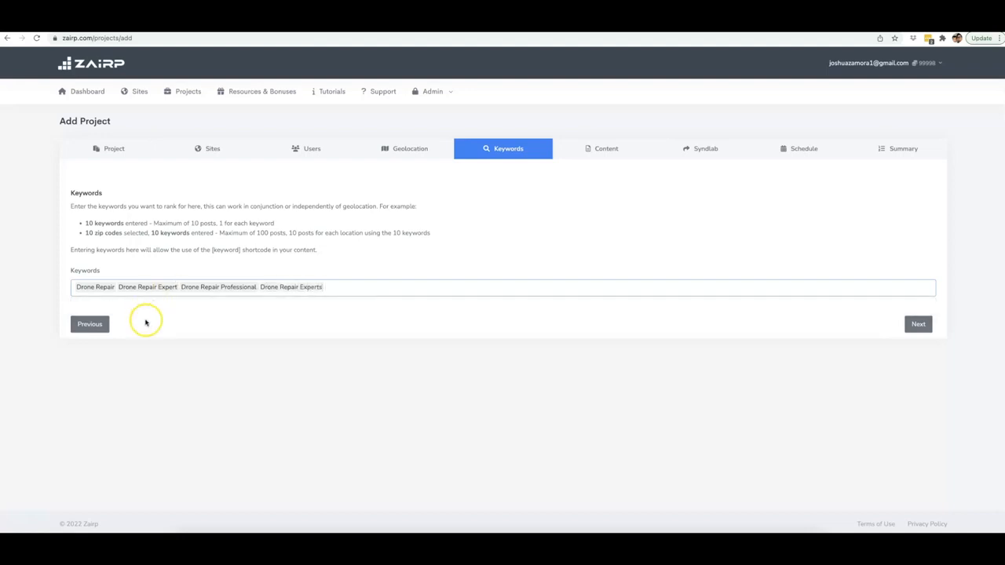
click(911, 324)
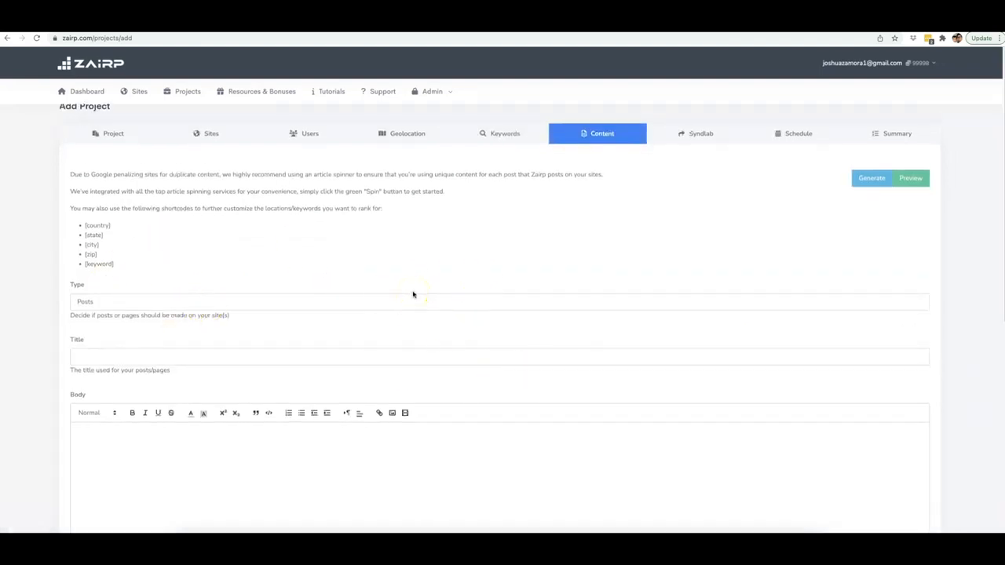
Open the AI content generator for the project's content and choose English as the article language.
scroll(413, 294, down, 1)
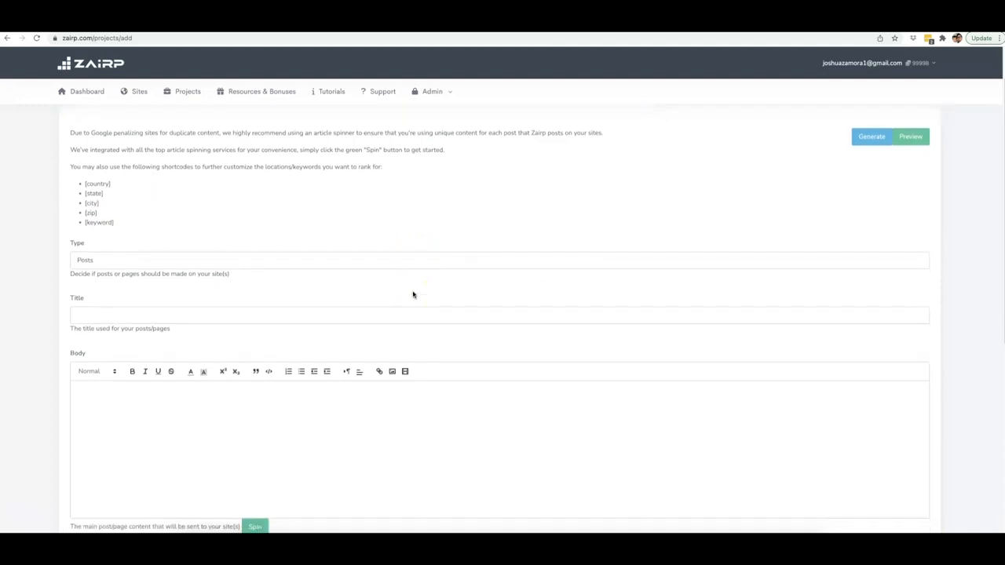
click(500, 278)
scroll(506, 283, up, 1)
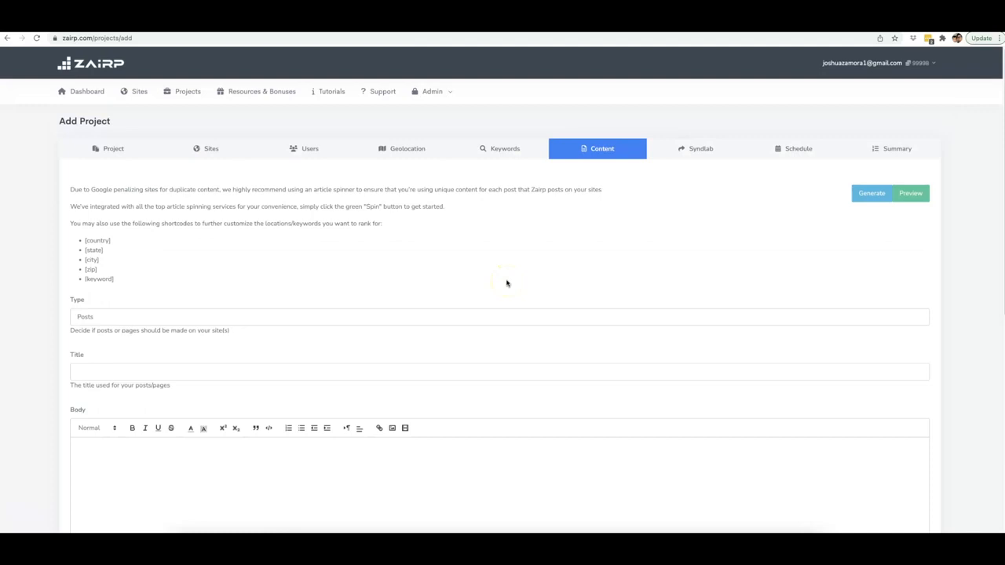
click(523, 273)
click(870, 256)
click(869, 197)
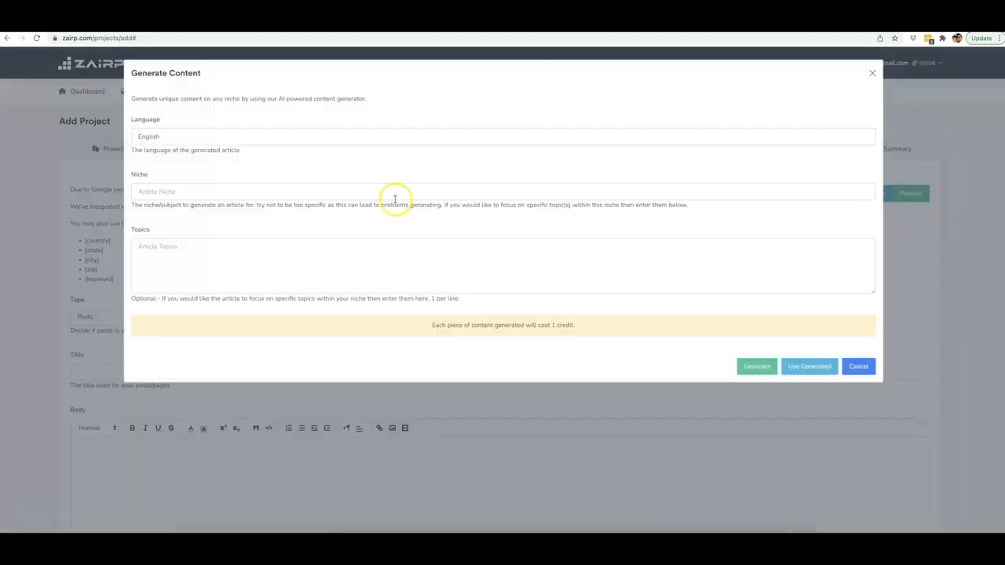
click(218, 137)
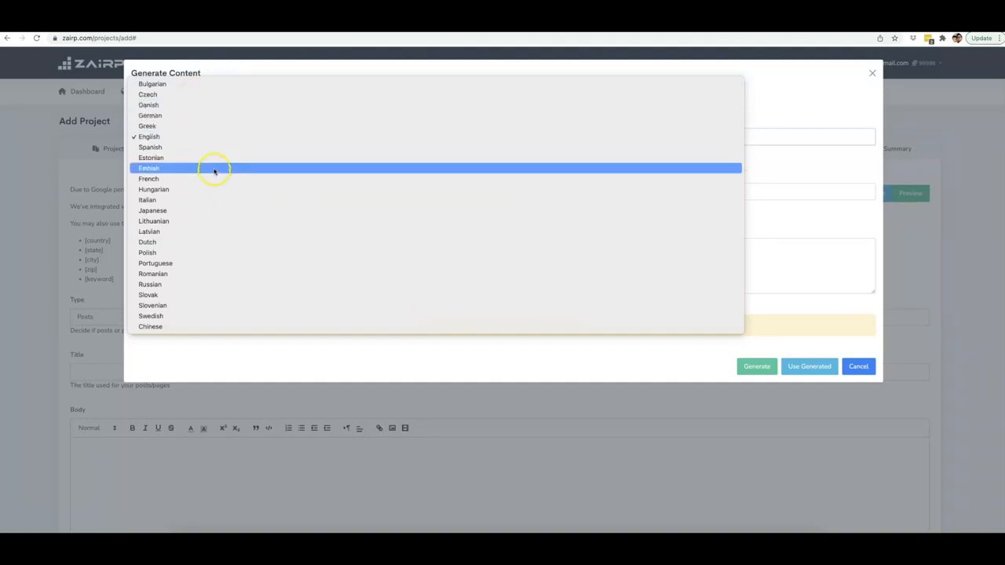
click(190, 137)
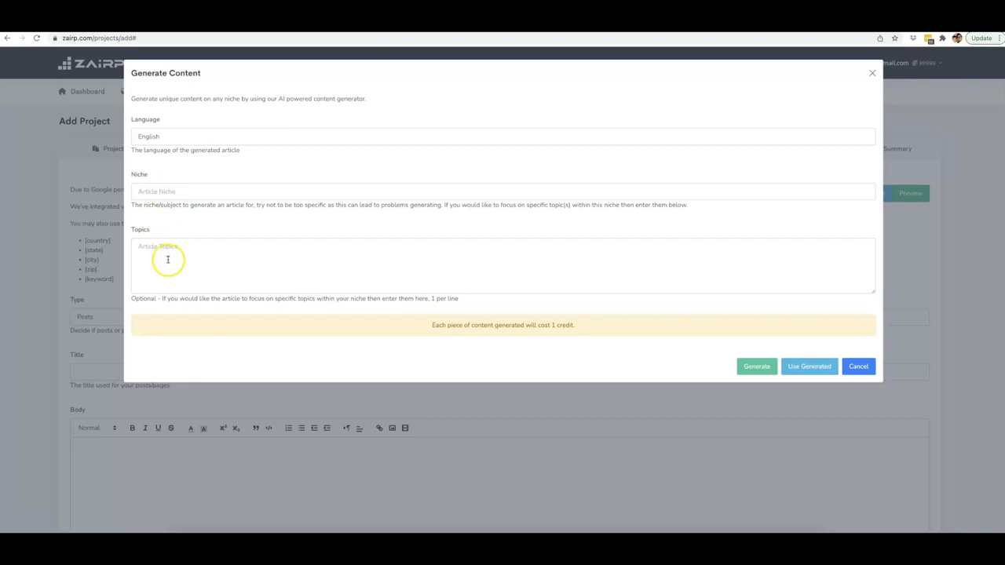
Generate an article for the niche "Weight loss" with the topics "how to lose weight in your belly" and "what are the best excercises".
click(168, 191)
text(Weight loss)
click(168, 191)
click(198, 258)
text(how to lose weight in your belly)
key(Return)
text(what are the best exer)
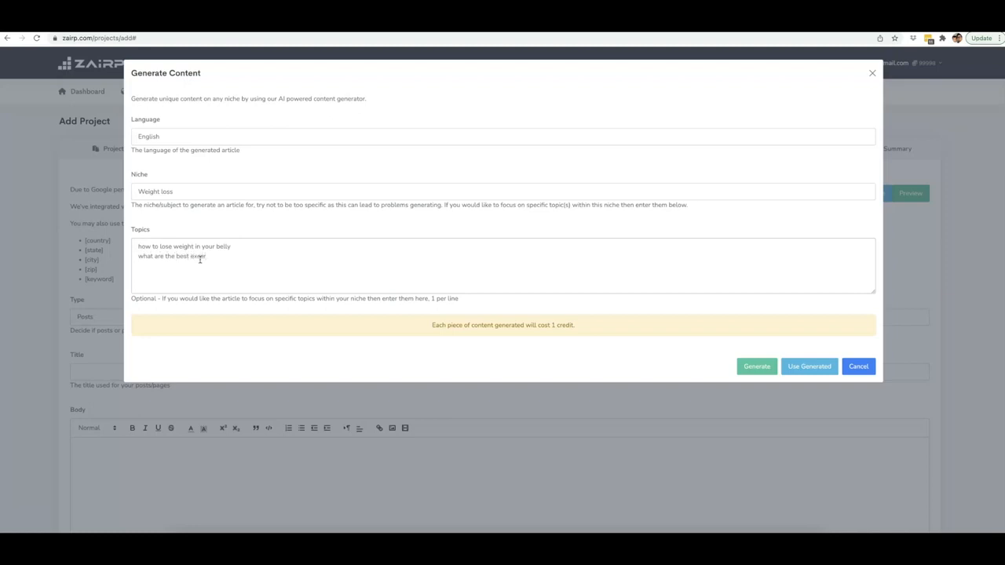
text(ses)
click(237, 263)
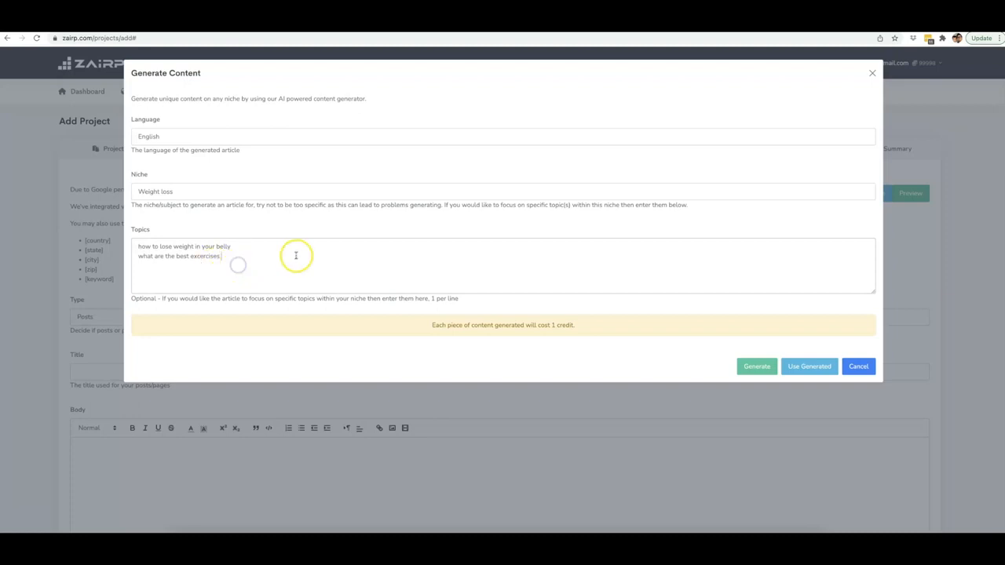
click(760, 365)
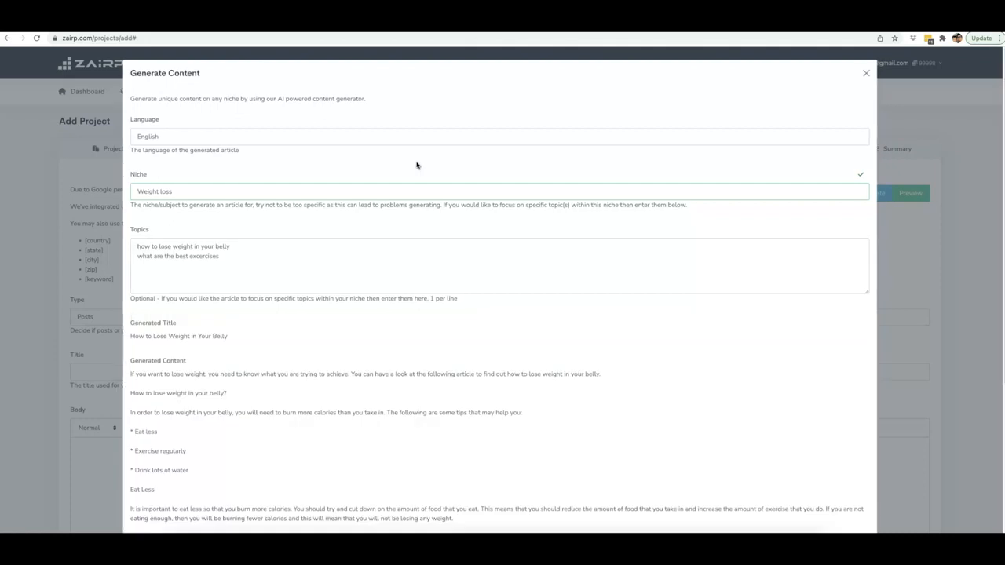
Review the generated weight loss title, body and tags, and use them as the project's content.
scroll(354, 246, down, 1)
scroll(354, 247, down, 5)
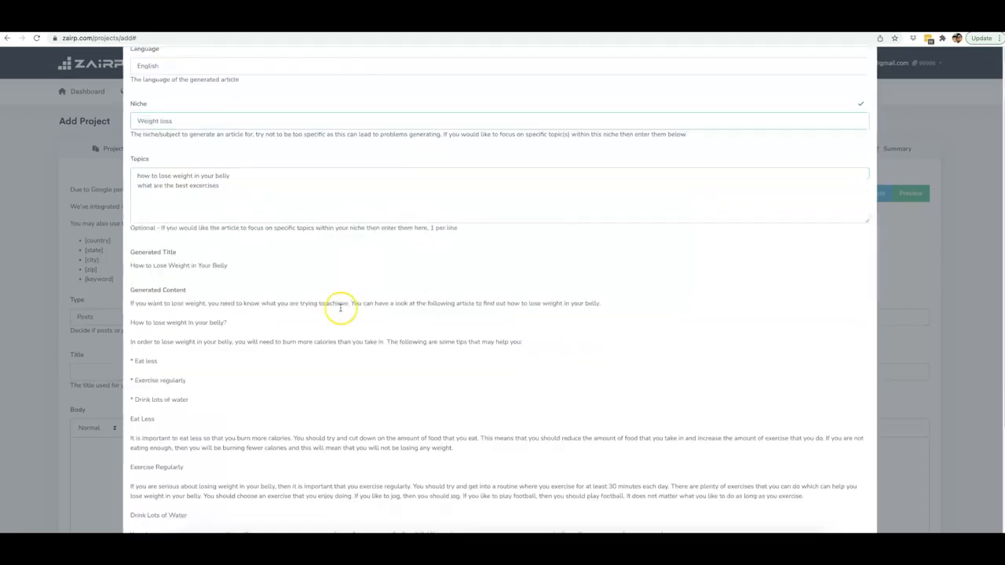
scroll(271, 236, up, 3)
scroll(267, 239, down, 1)
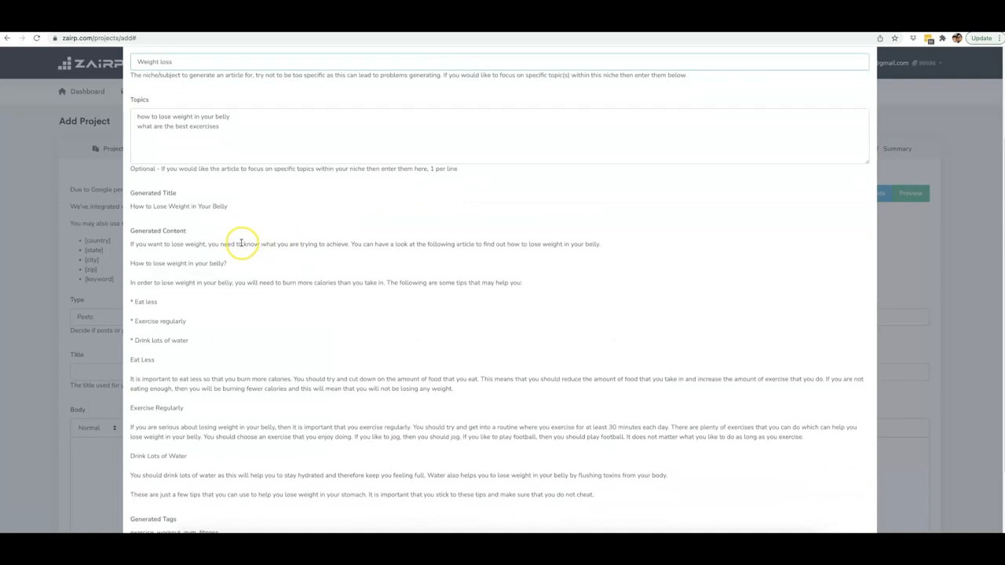
drag(131, 200, 228, 200)
click(227, 199)
scroll(156, 211, down, 1)
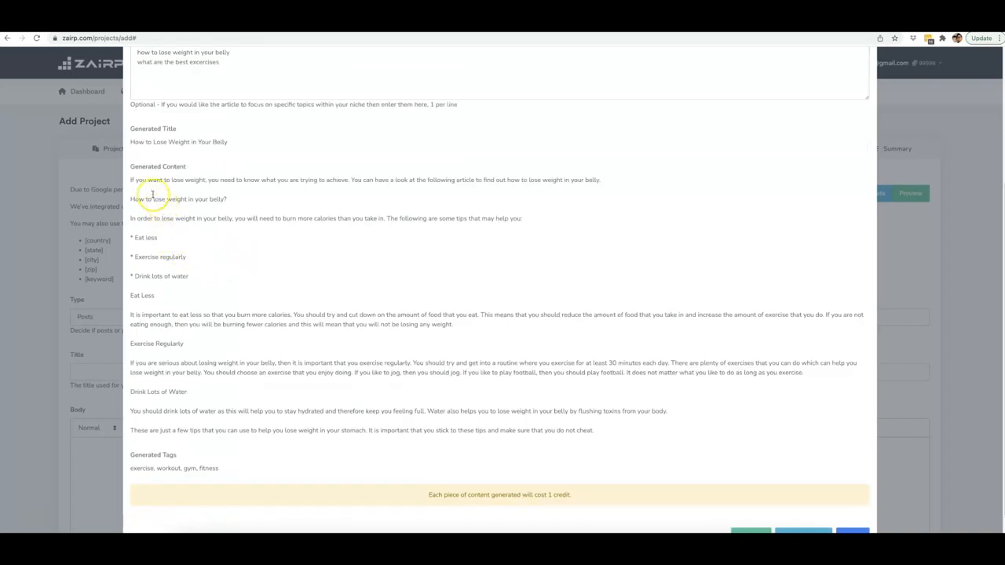
drag(130, 180, 339, 180)
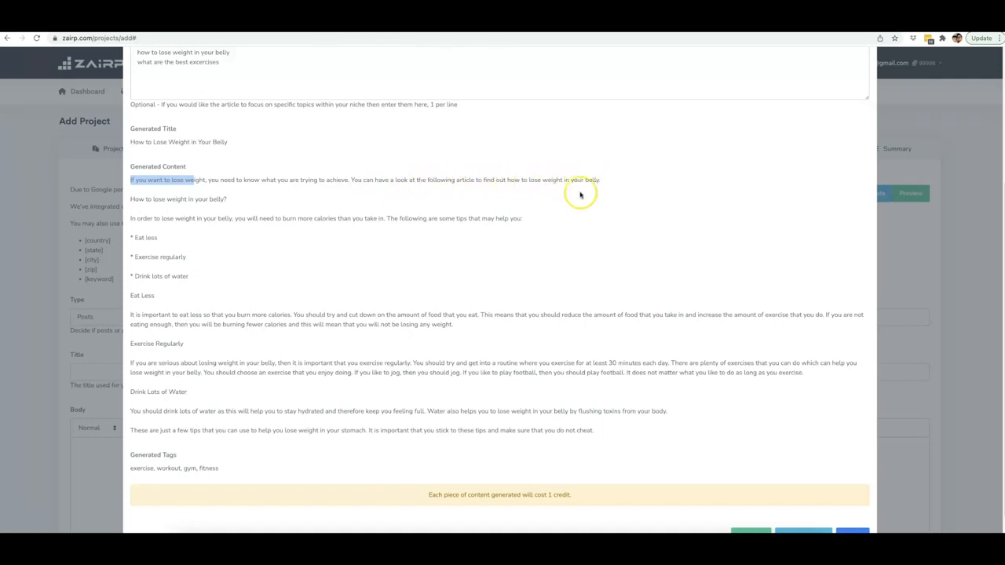
drag(130, 199, 226, 199)
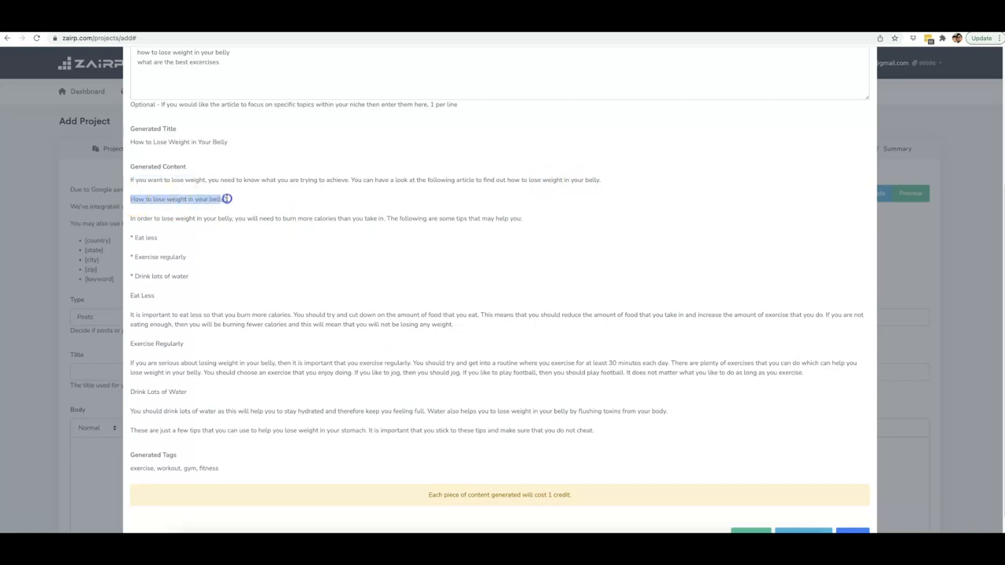
click(130, 213)
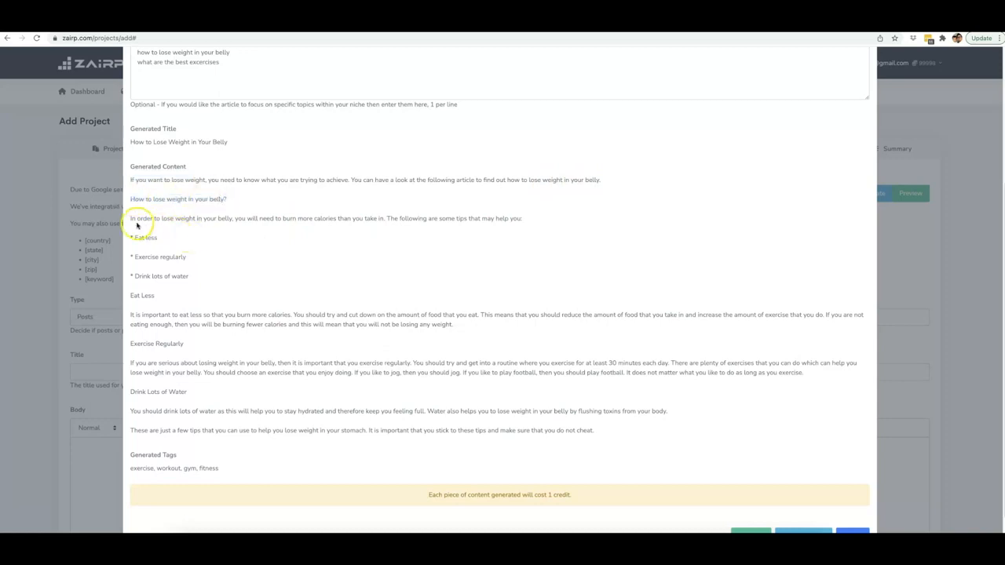
scroll(706, 288, down, 1)
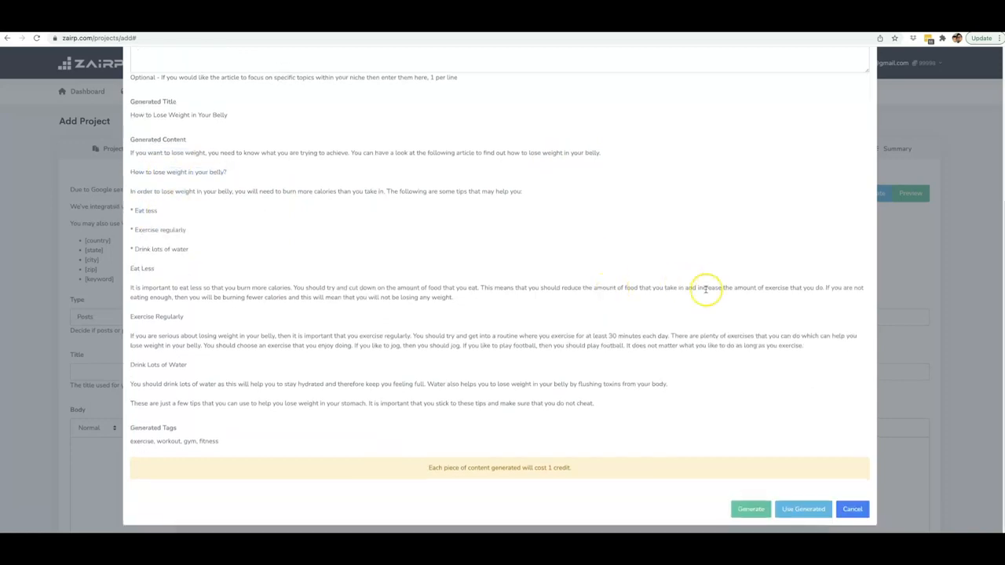
click(813, 509)
scroll(471, 312, down, 3)
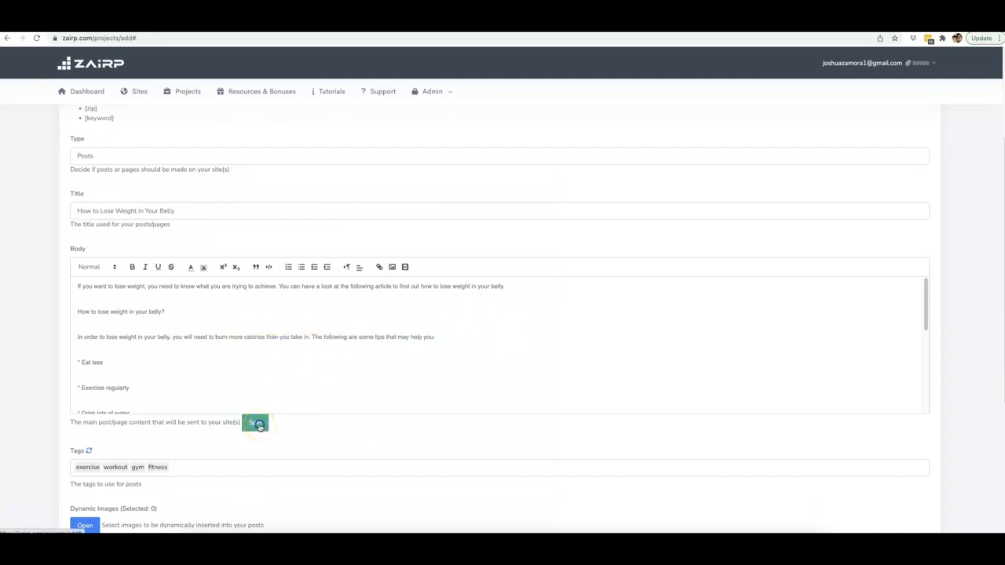
Open the content spinner for the body, look through its spinning service and confidence settings, and close it.
click(256, 424)
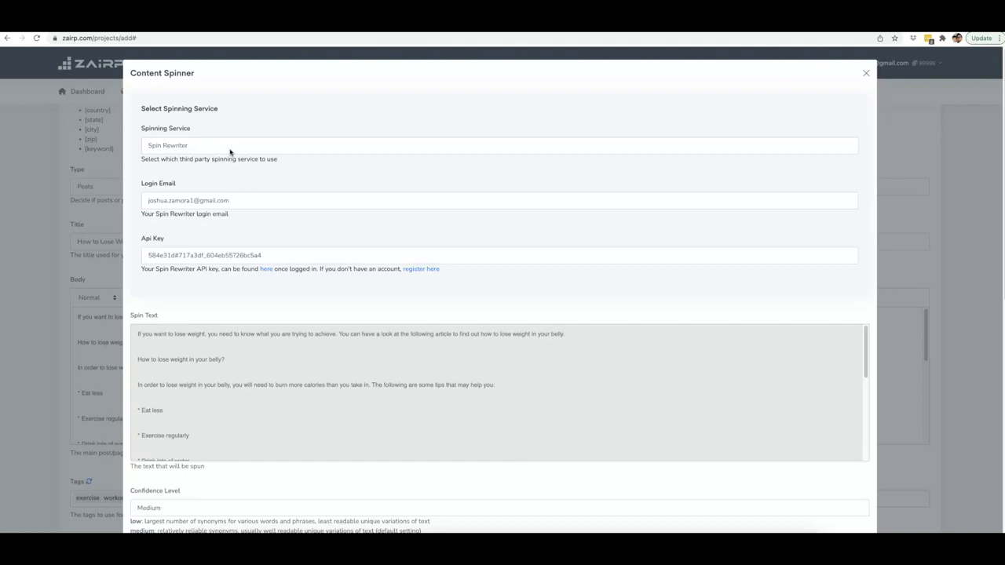
click(234, 149)
scroll(303, 192, down, 3)
scroll(325, 187, up, 3)
click(867, 73)
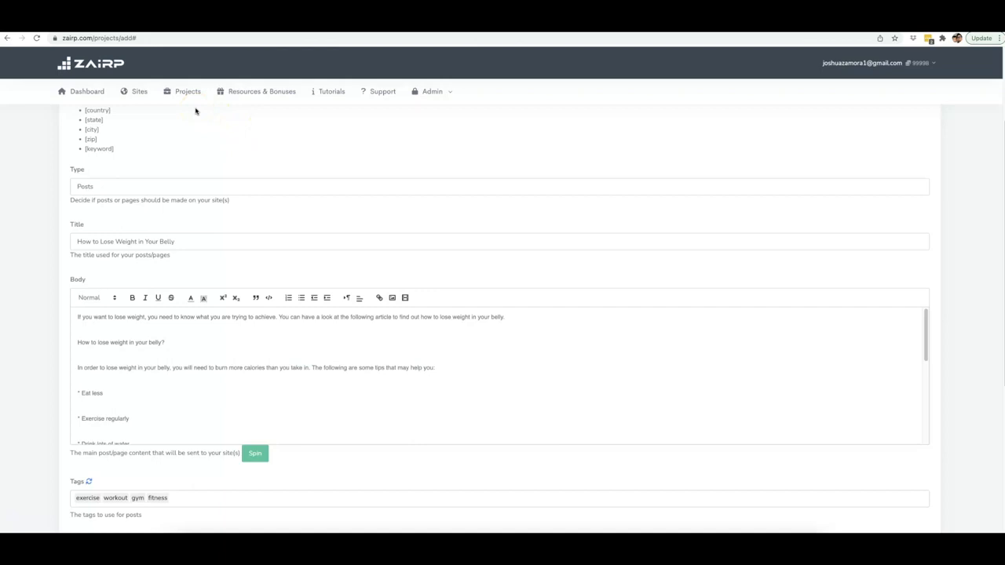
Replace the entire body text with the copied spintax article about drones and drone repair.
scroll(395, 385, down, 5)
key(ctrl+a)
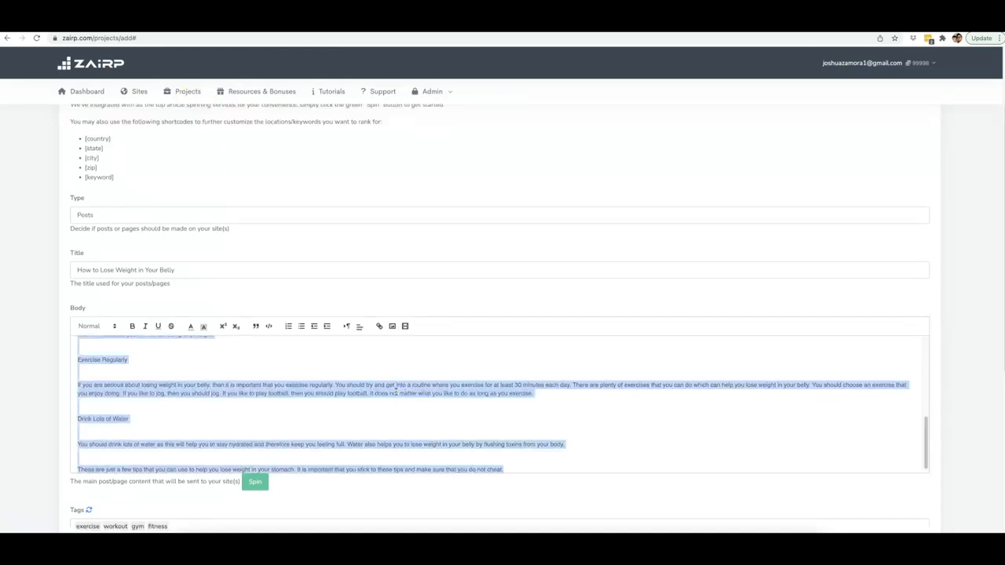
key(ctrl+v)
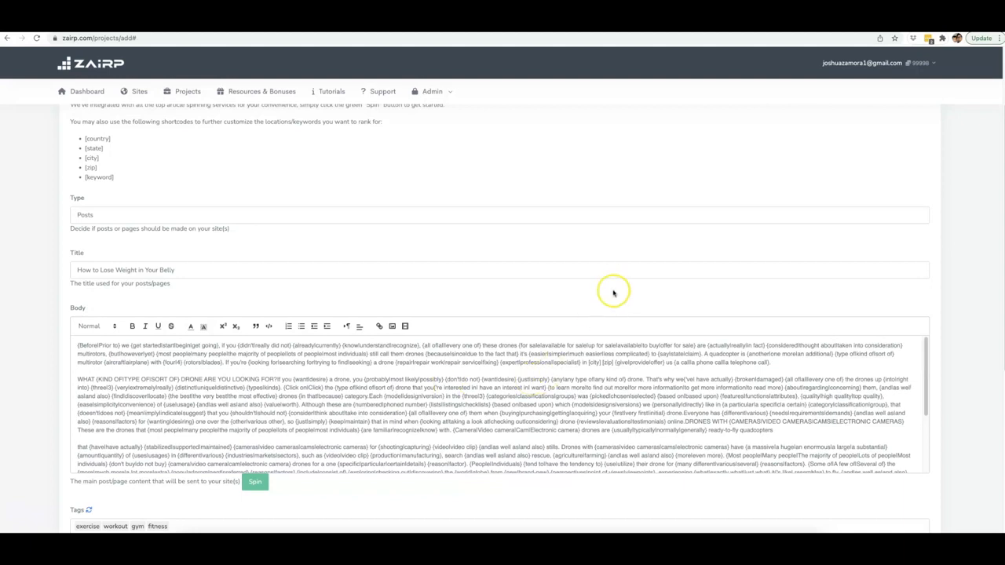
Remove the post tags exercise, workout, gym and fitness.
scroll(961, 289, down, 2)
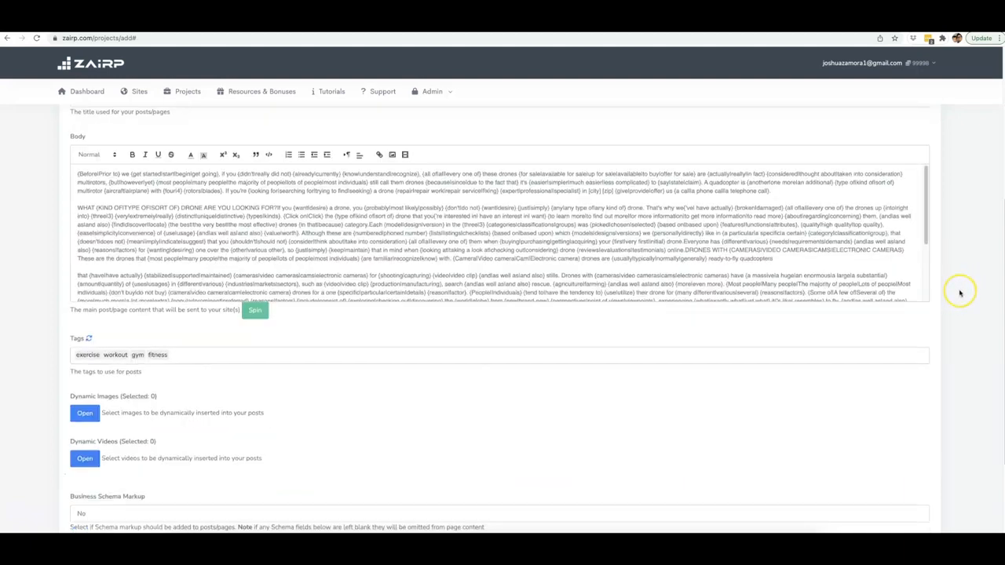
scroll(960, 294, down, 2)
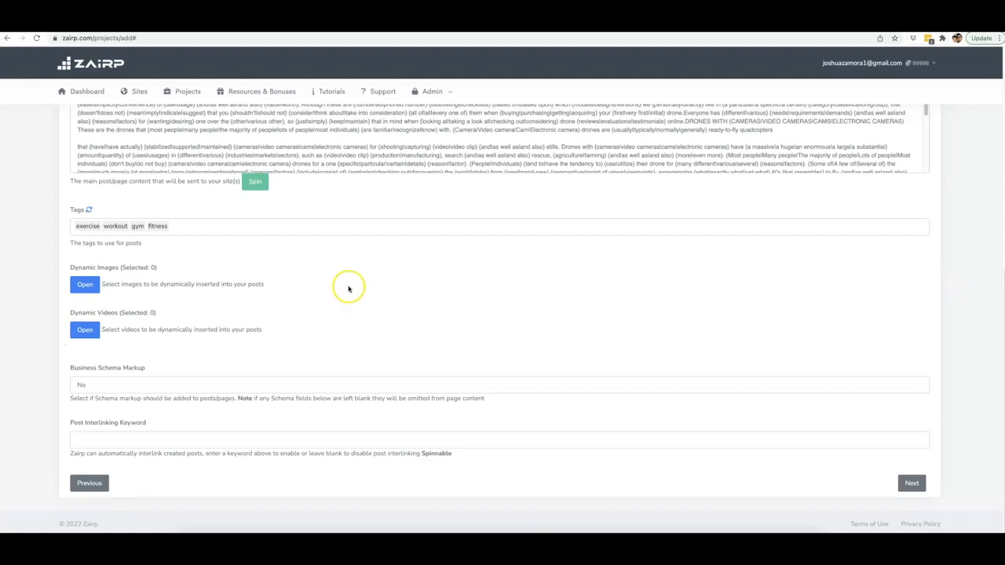
scroll(355, 210, up, 2)
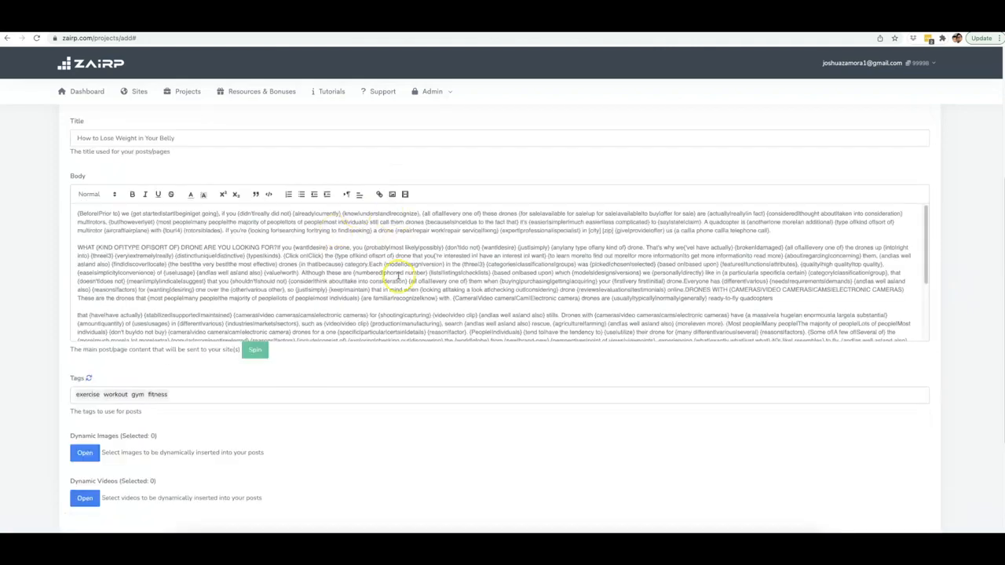
scroll(396, 274, down, 3)
scroll(164, 386, down, 1)
double_click(163, 379)
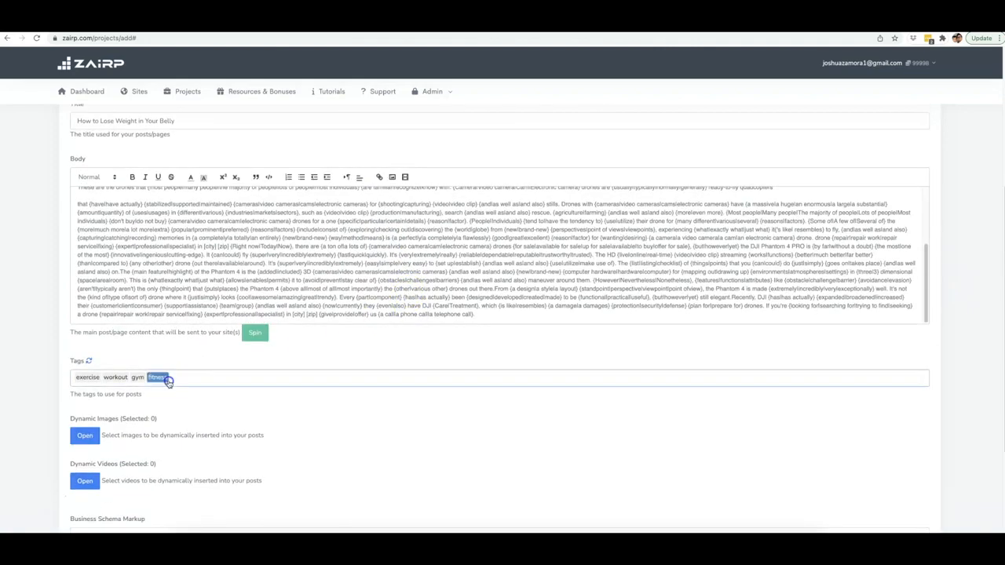
key(BackSpace)
key(BackSpace)
key(BackSpace)
key(BackSpace)
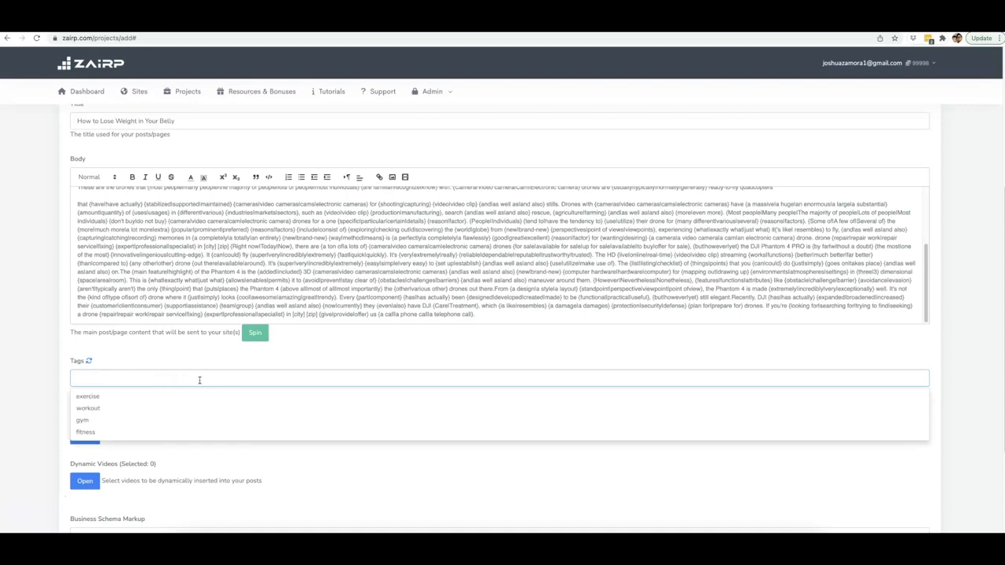
Add the post tags "drone repair", "drone repair exprt" and "drone repair experts".
text(drone)
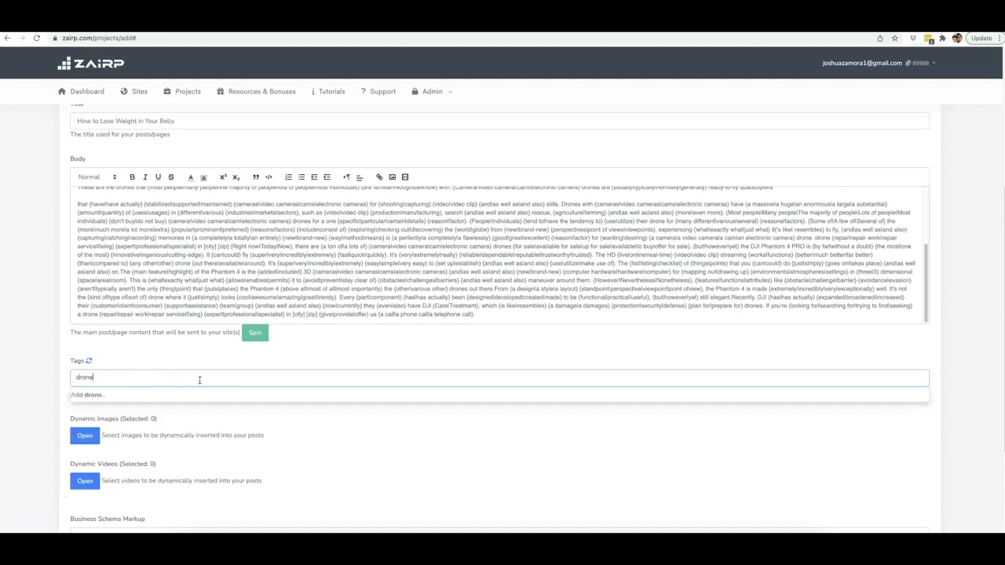
text( repair)
key(Return)
text(drone repair exprt)
key(Return)
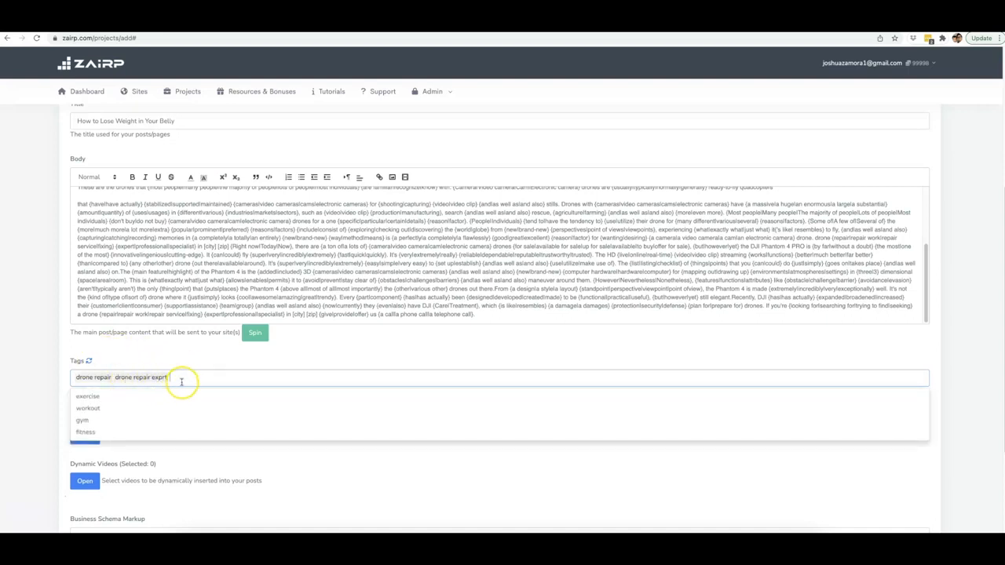
text(drone repair experts)
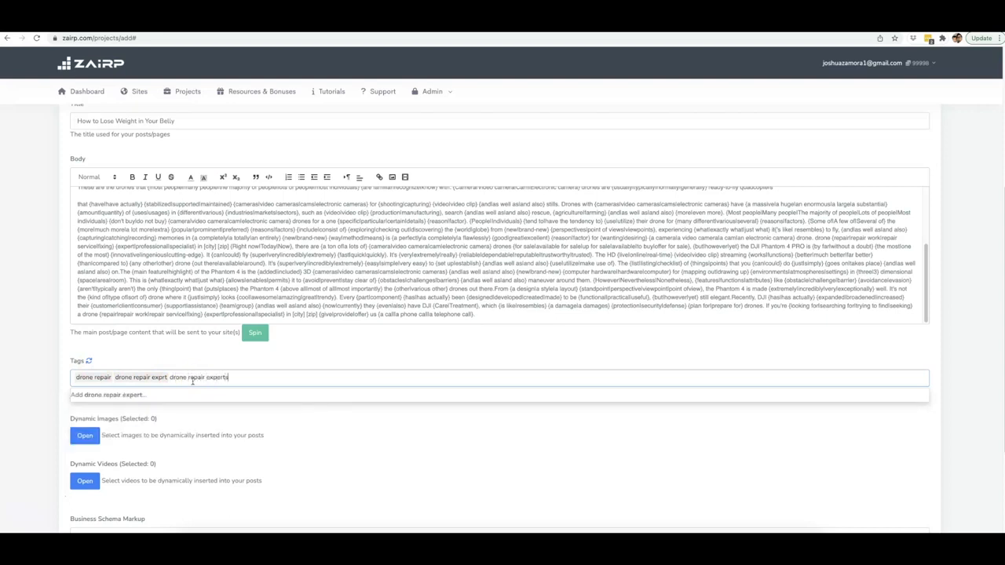
key(Return)
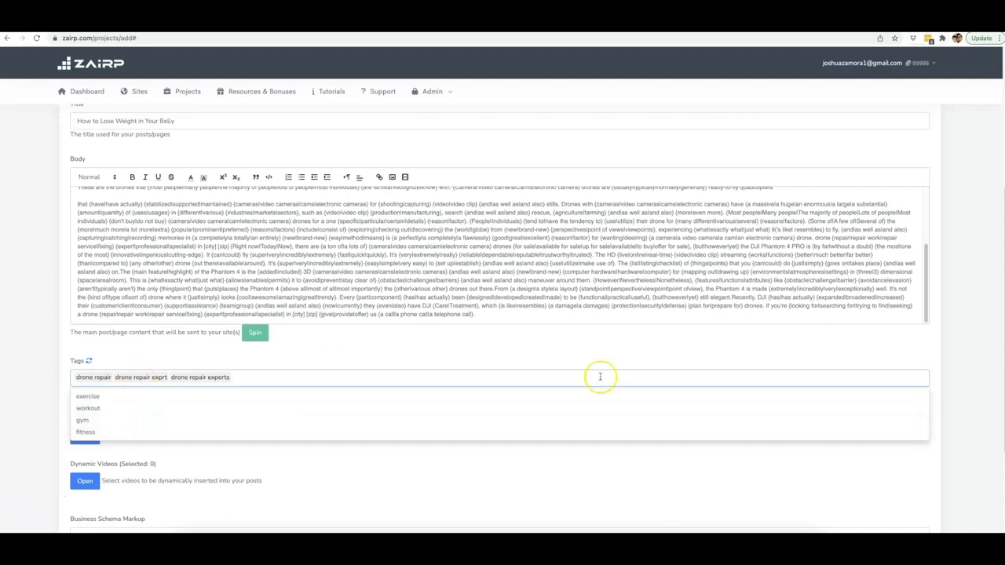
click(920, 355)
Open the dynamic images selection and search its image library for "drone".
scroll(377, 450, down, 3)
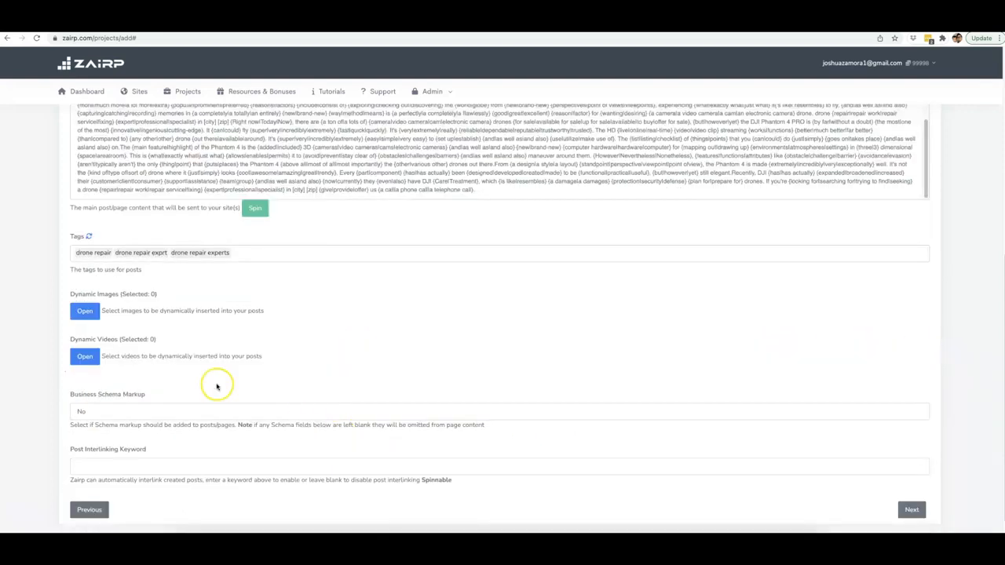
click(85, 308)
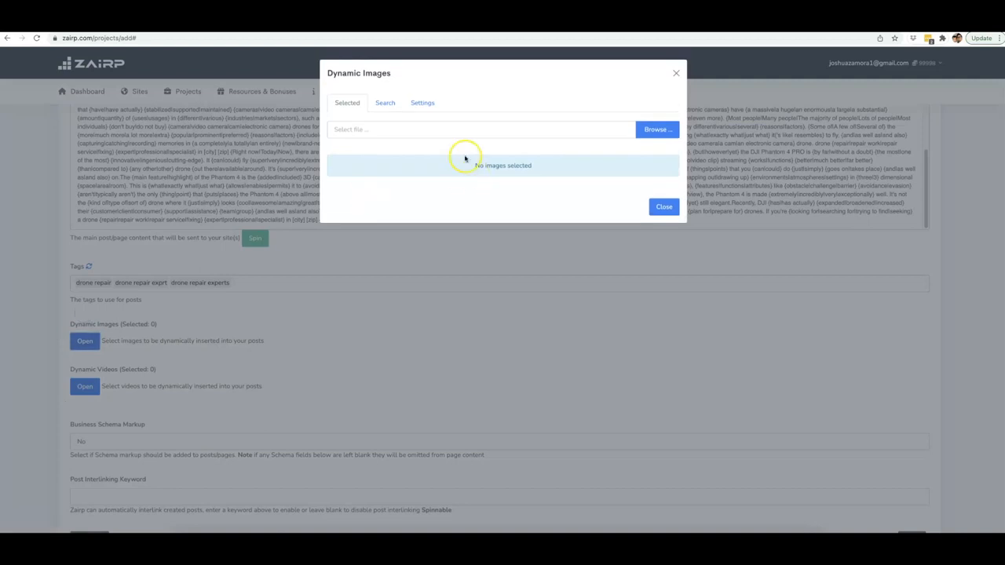
click(395, 113)
click(408, 125)
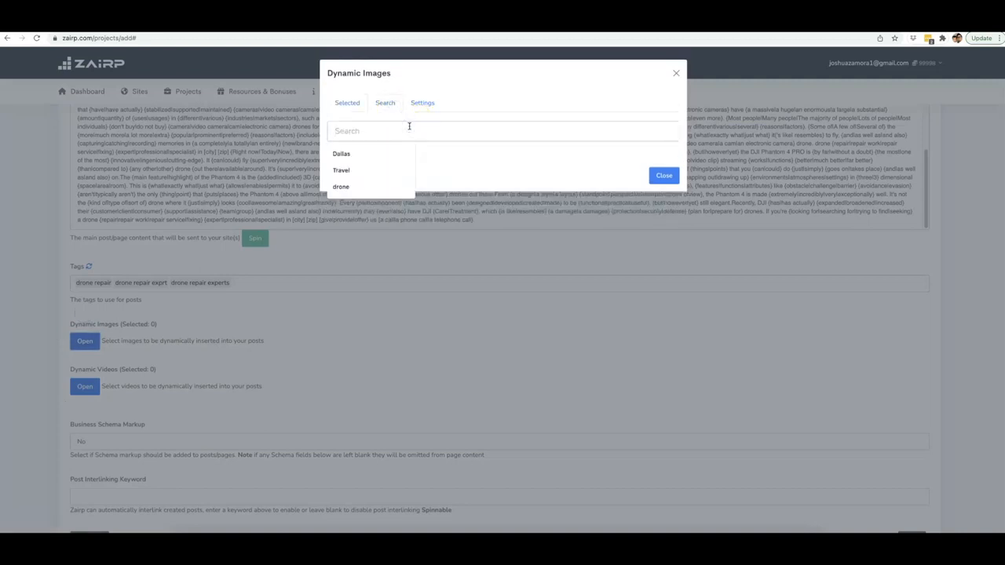
text(drone)
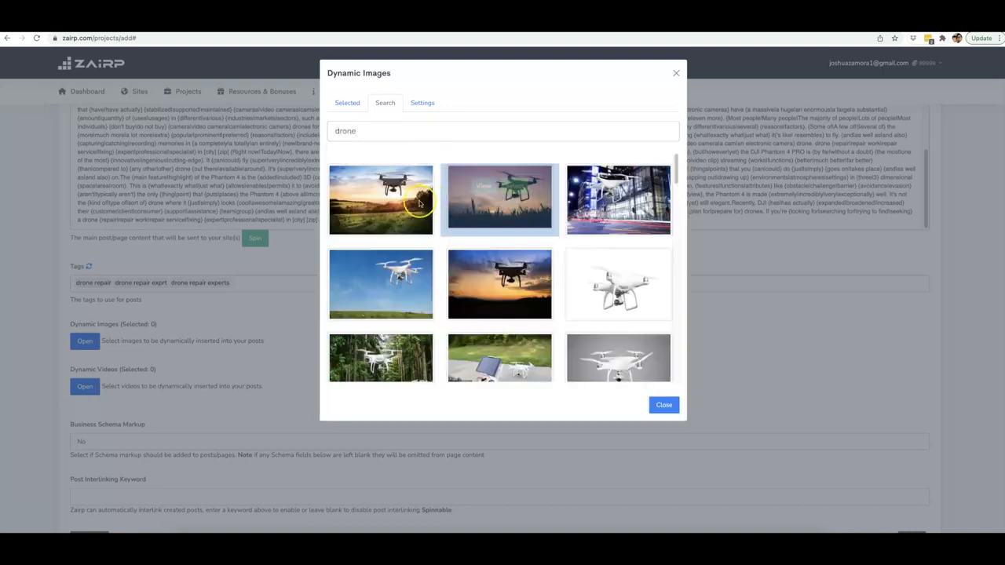
Select 13 drone pictures from the search results as dynamic images and close the image selection.
click(396, 191)
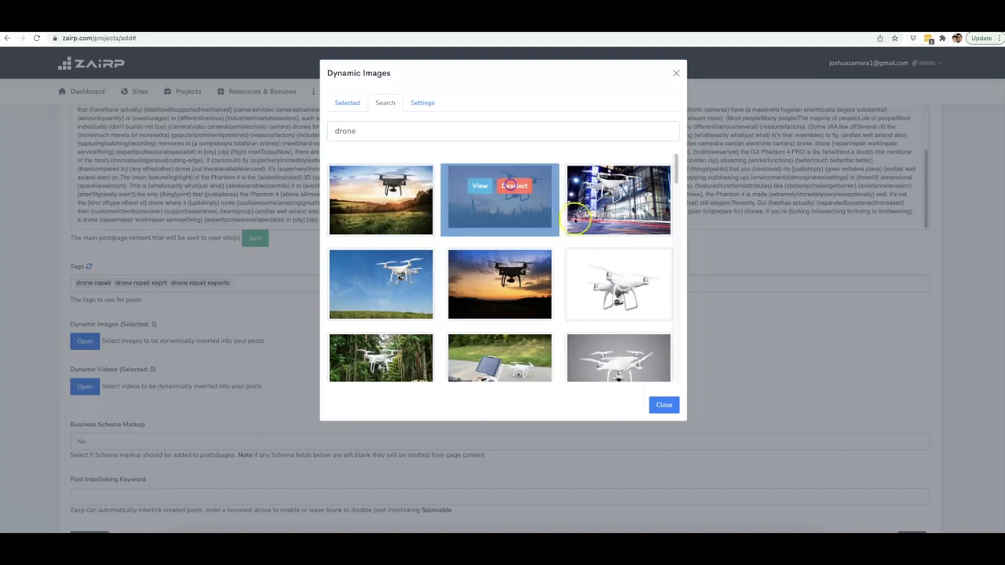
click(637, 279)
click(525, 272)
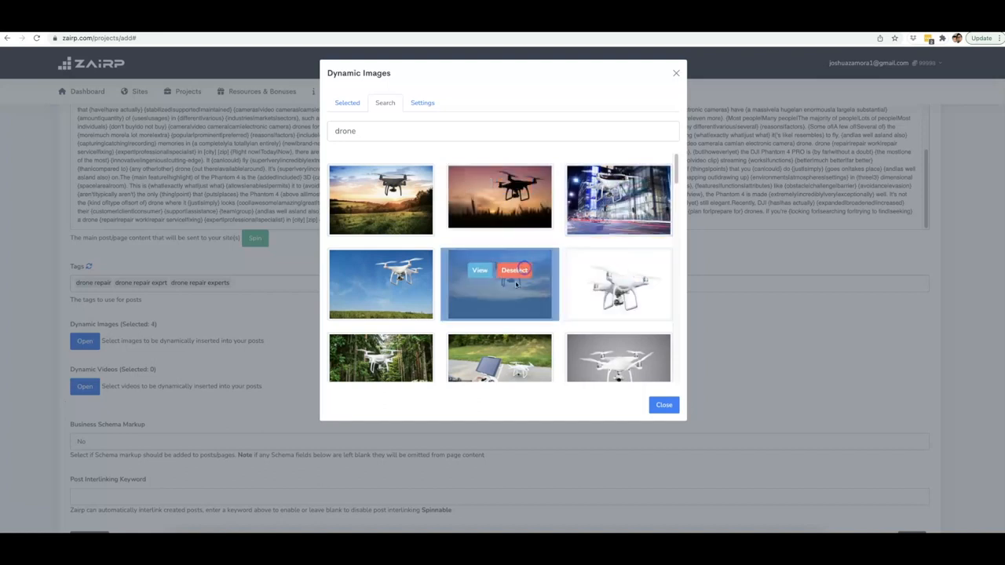
scroll(519, 283, down, 2)
click(519, 282)
click(395, 280)
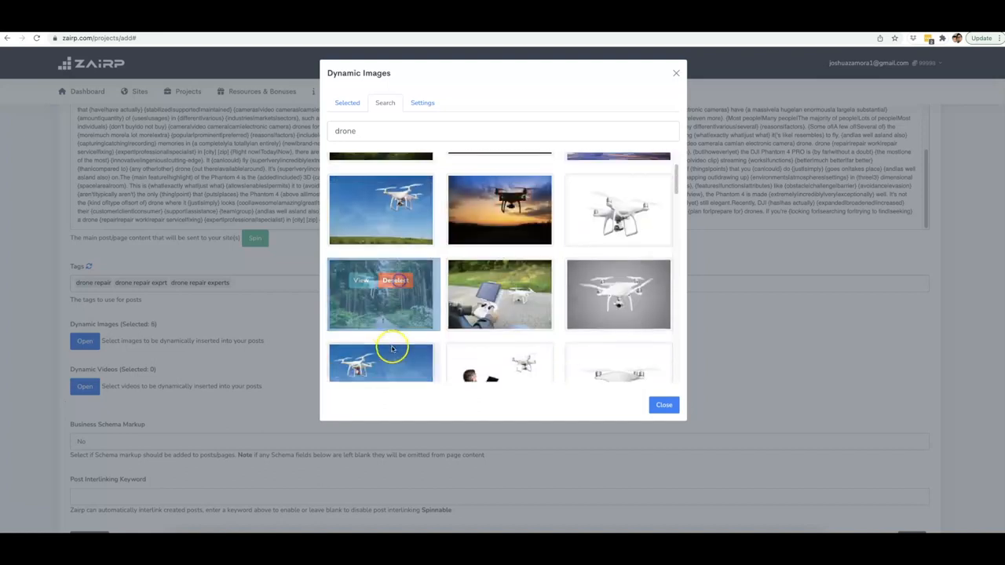
click(406, 366)
click(632, 364)
click(632, 281)
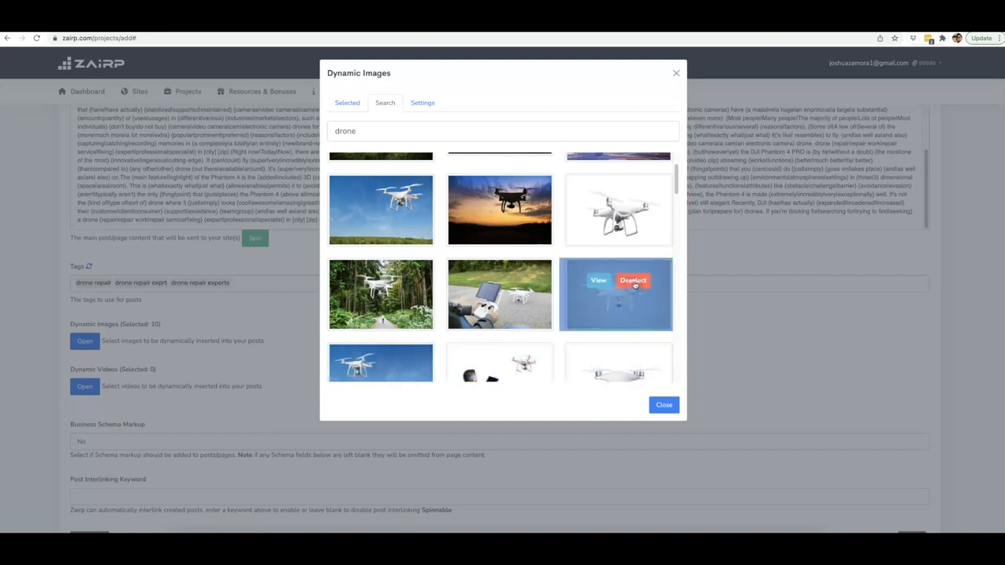
scroll(634, 285, down, 3)
click(515, 229)
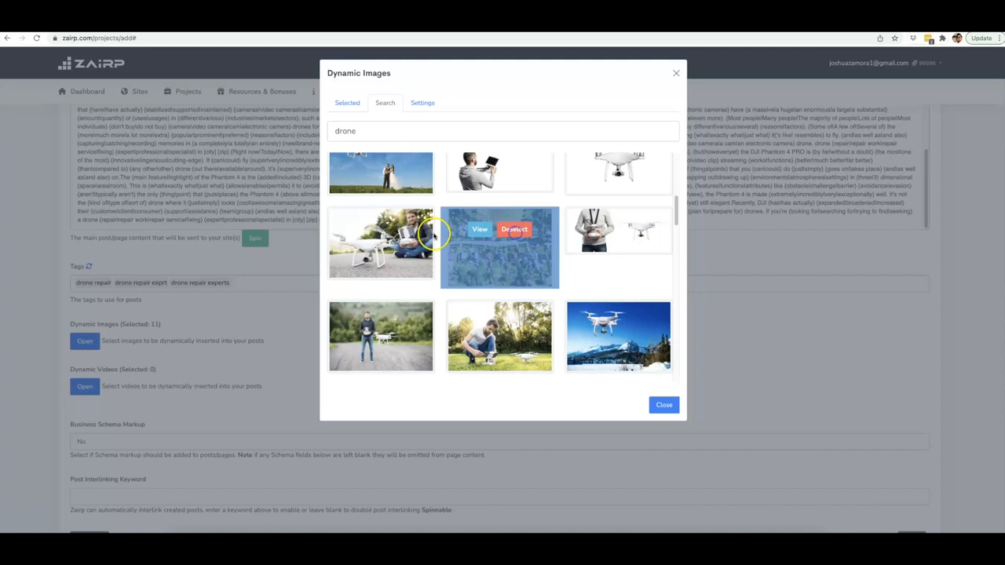
click(395, 228)
click(394, 322)
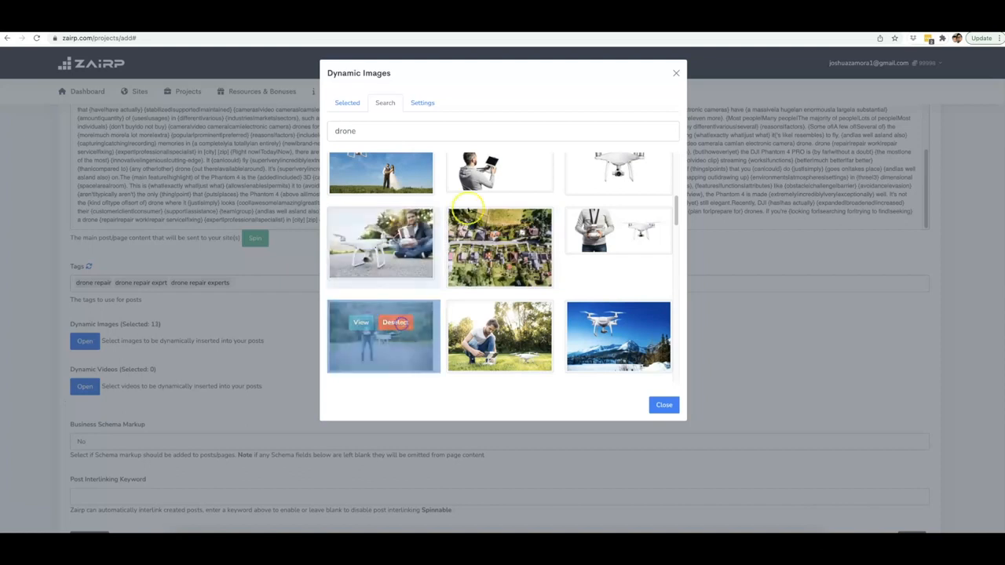
click(664, 407)
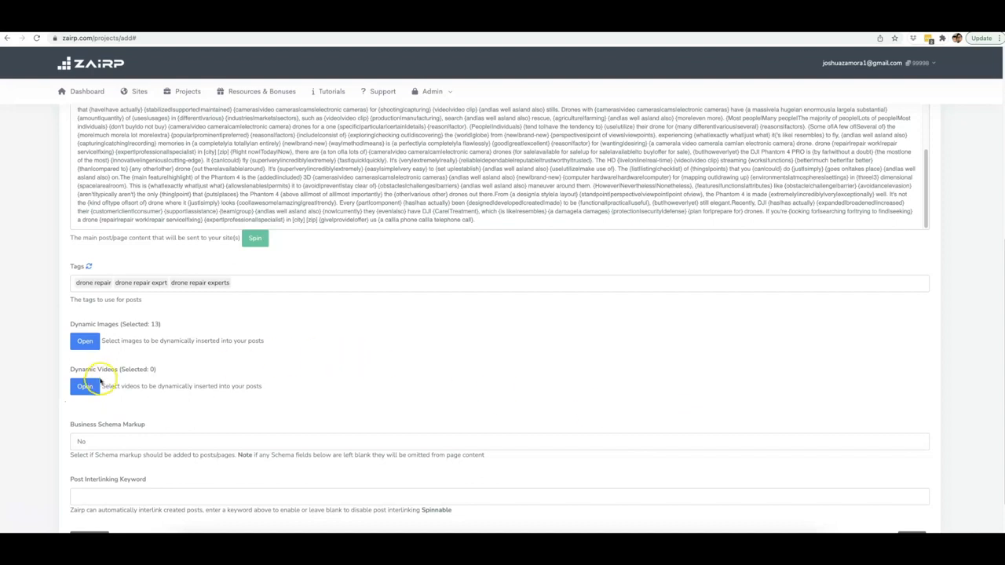
Open the dynamic videos selection and search for "drone repair".
click(88, 387)
click(385, 103)
click(413, 131)
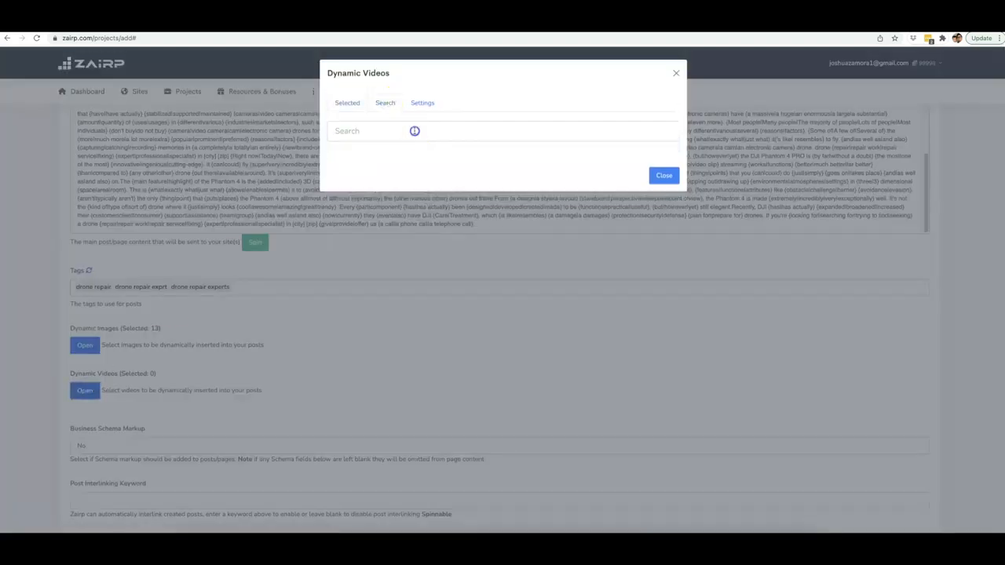
text(drone repair)
key(Return)
Select 12 drone repair videos from the search results as dynamic videos and close the video selection.
click(396, 192)
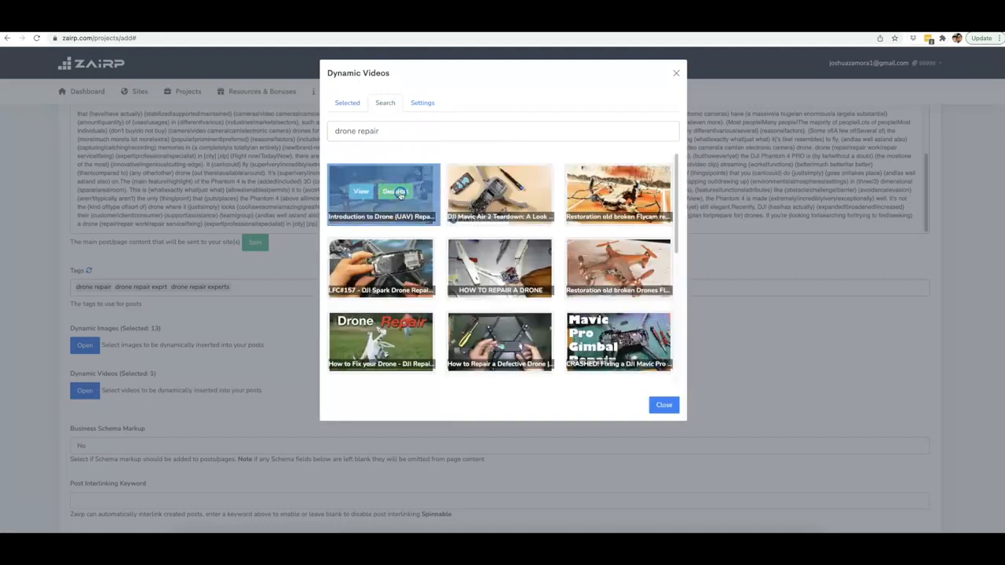
click(512, 191)
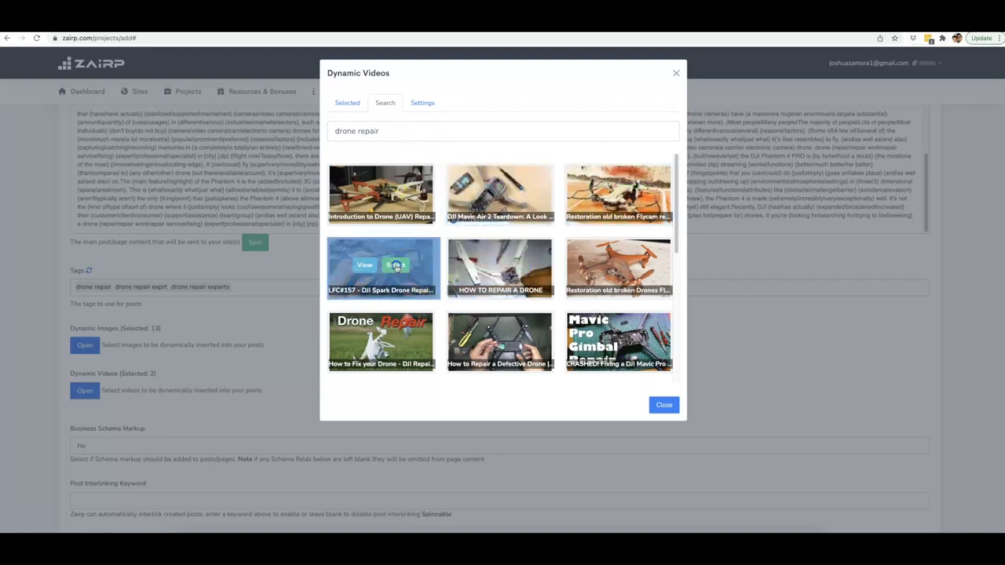
click(396, 265)
click(514, 264)
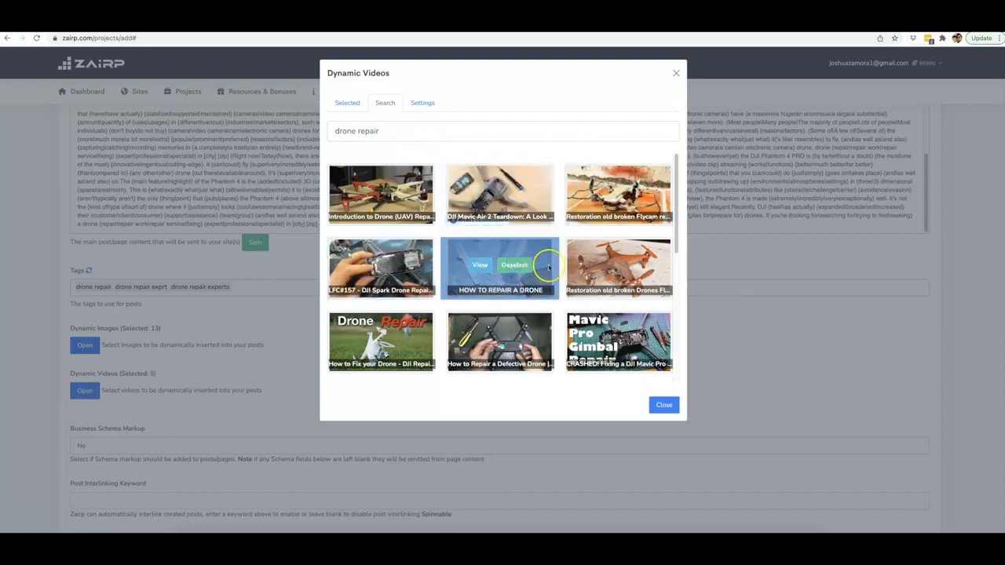
click(632, 264)
scroll(426, 330, down, 1)
click(396, 324)
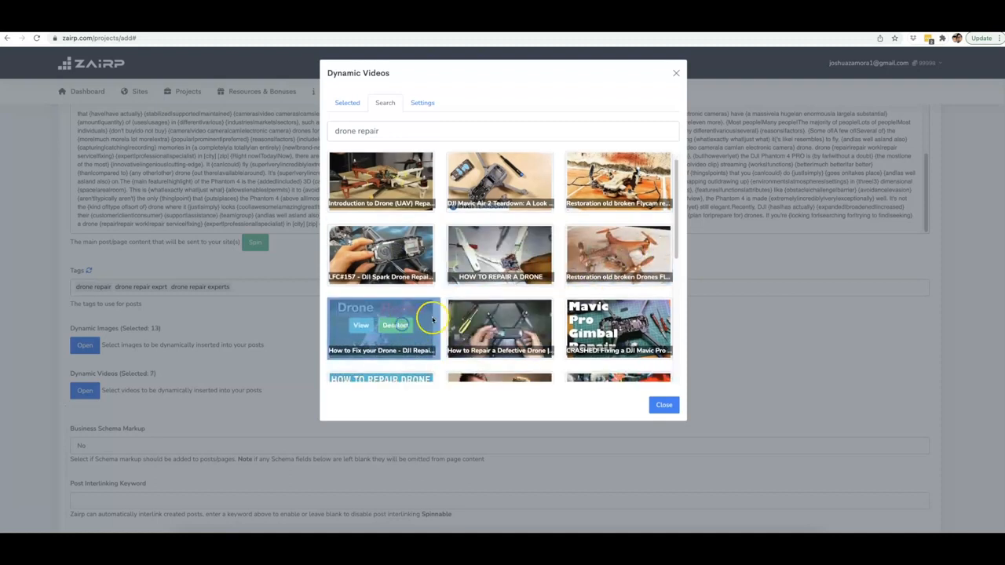
click(514, 325)
click(632, 325)
scroll(518, 310, down, 2)
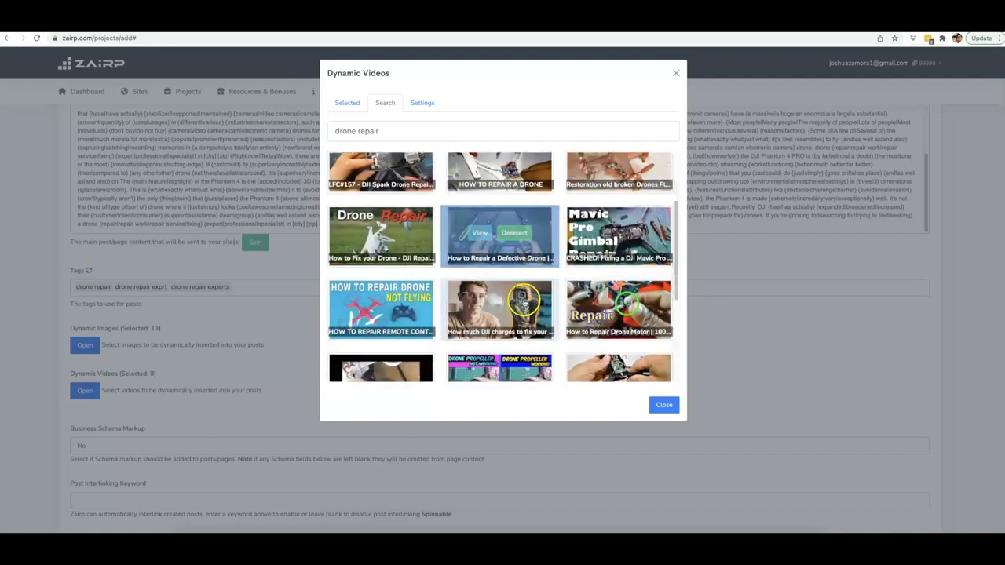
click(516, 306)
click(400, 306)
scroll(401, 306, down, 1)
click(641, 239)
click(665, 405)
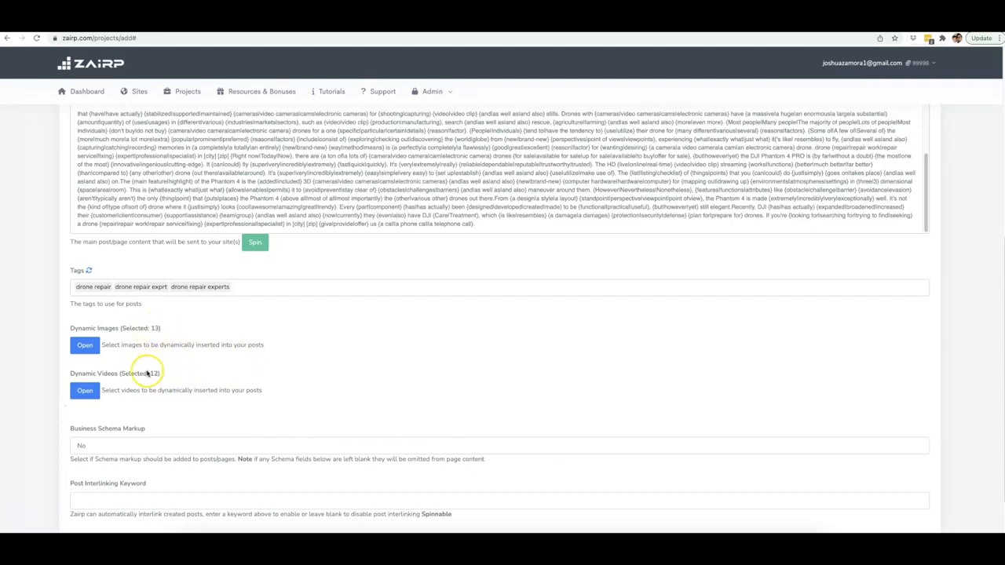
Turn on business schema markup to examine its business detail fields, and set it back to No.
scroll(321, 353, down, 1)
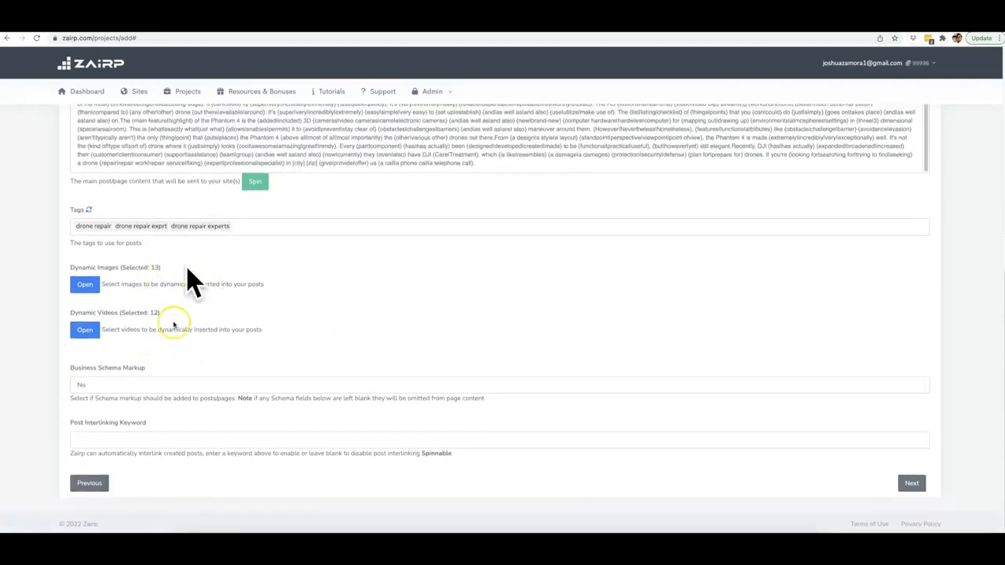
click(127, 382)
click(148, 374)
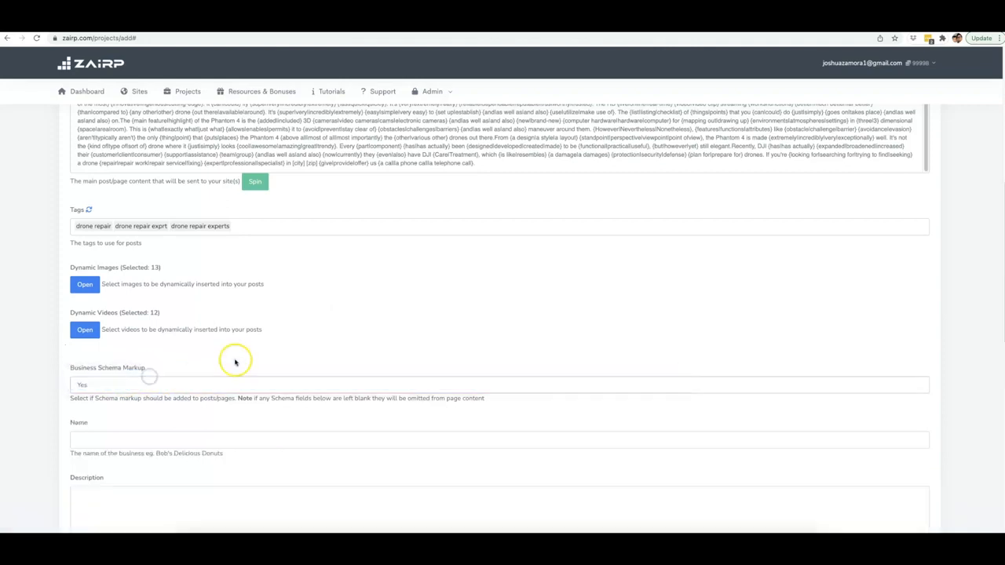
scroll(224, 358, down, 3)
scroll(146, 275, down, 4)
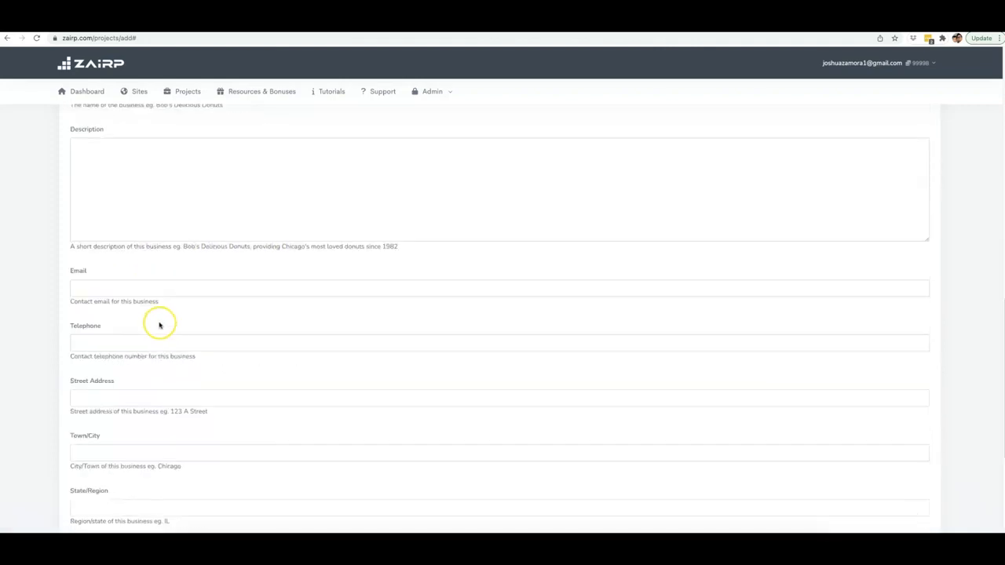
scroll(163, 343, down, 2)
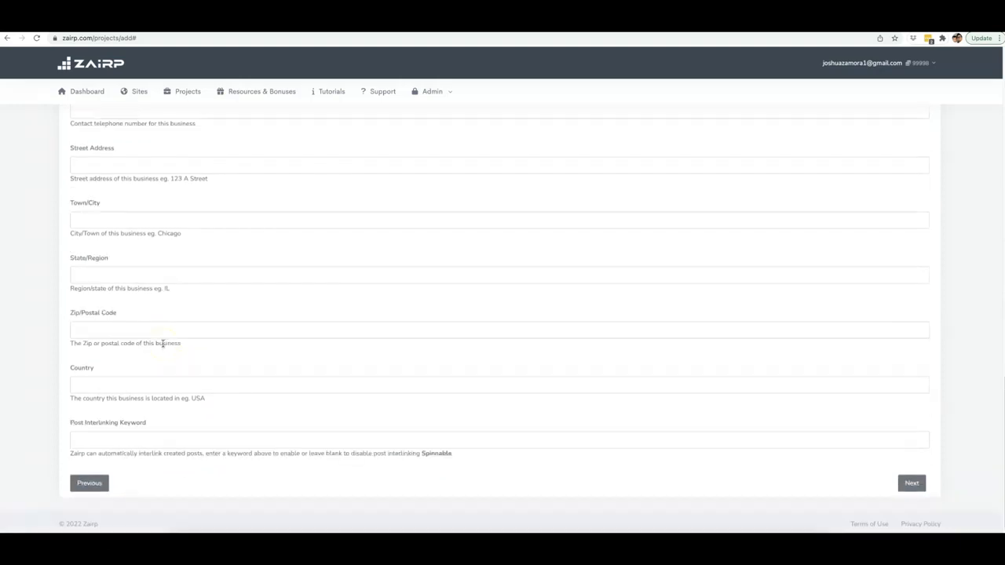
scroll(163, 343, up, 2)
scroll(162, 343, up, 3)
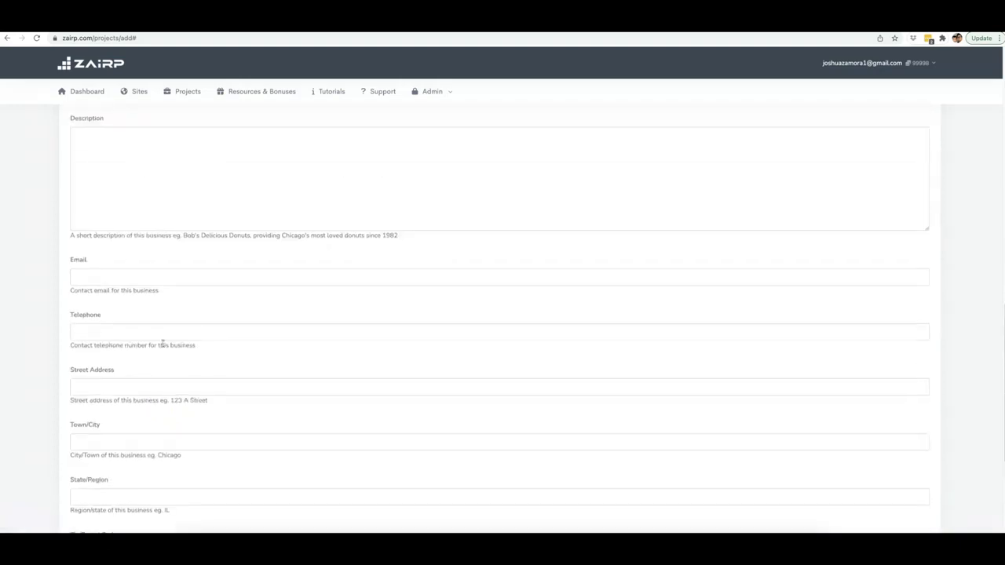
scroll(163, 343, up, 2)
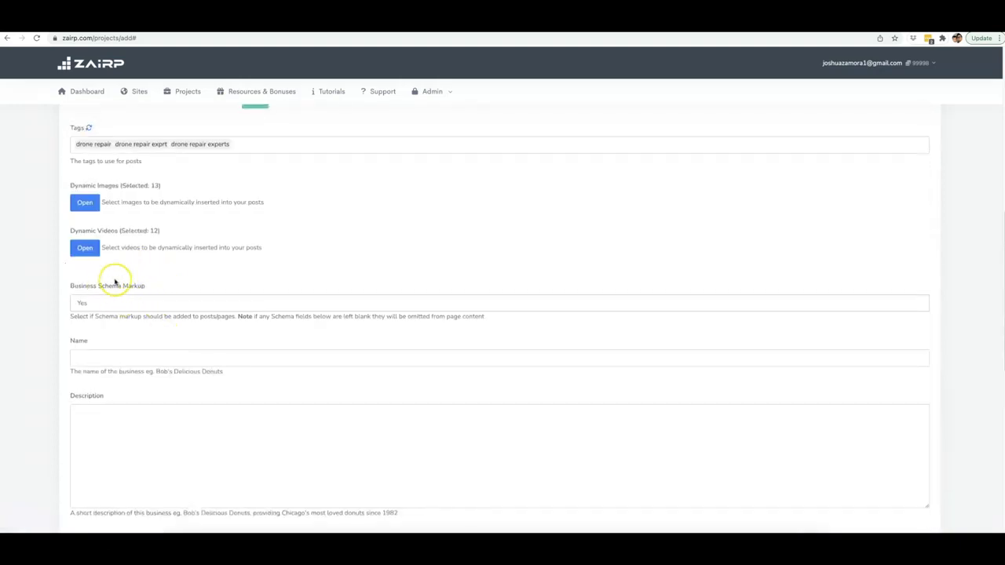
click(120, 303)
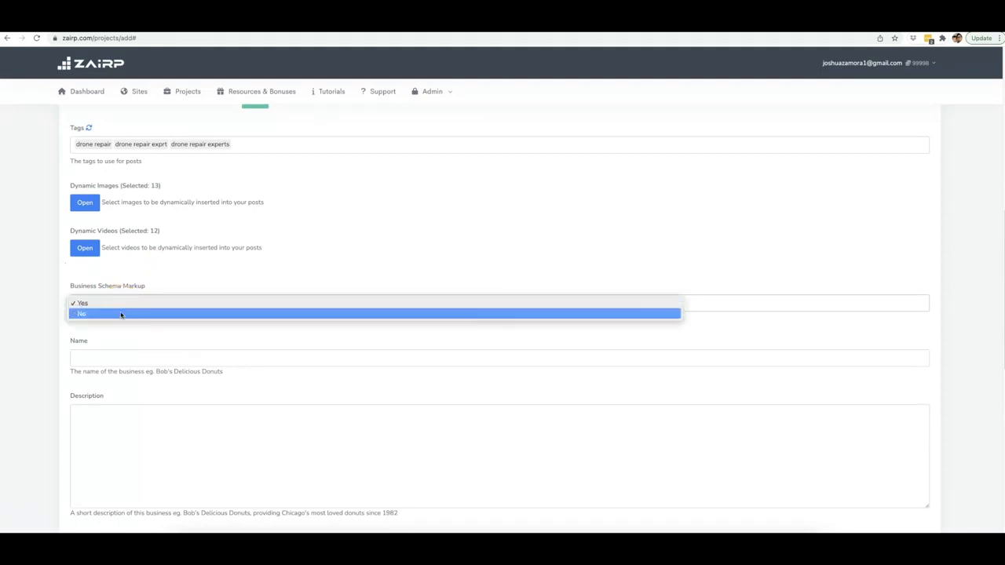
click(120, 314)
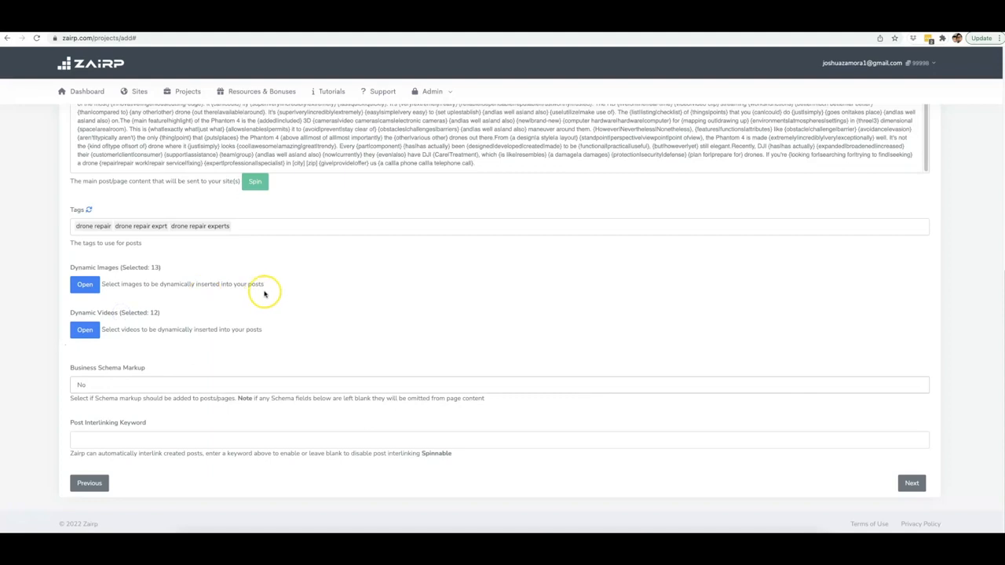
Set the post interlinking keyword to the previously used entry "drone repair, drone, repair, specialist,".
click(197, 444)
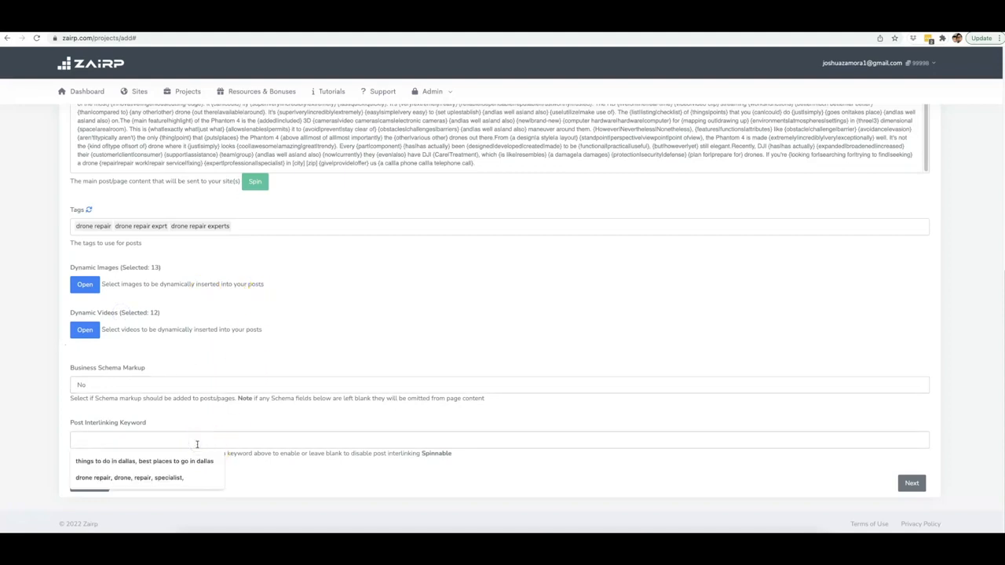
click(180, 476)
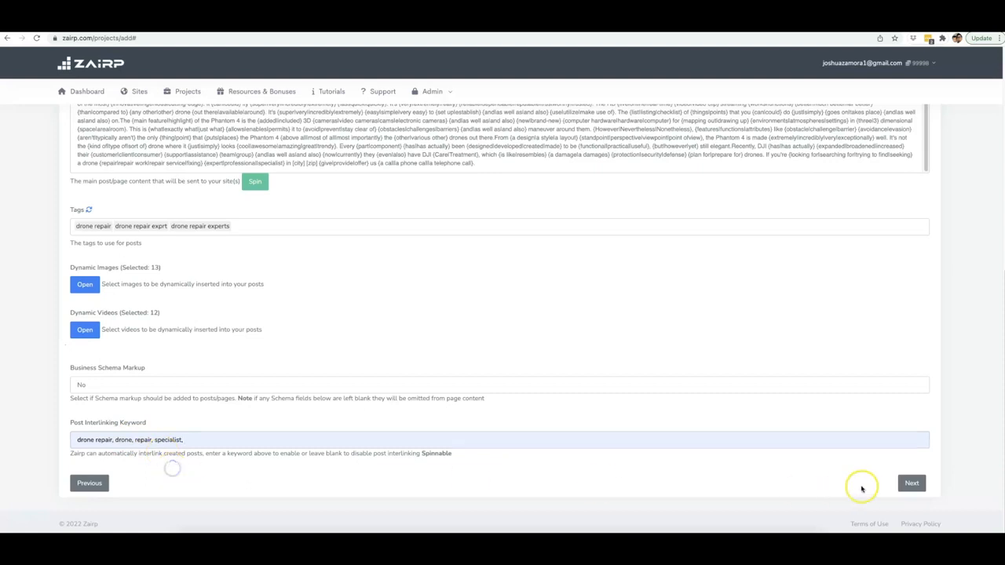
Replace the post title with the shortcode title "[keyword] in [city] [zip]".
scroll(462, 330, up, 2)
scroll(453, 209, up, 2)
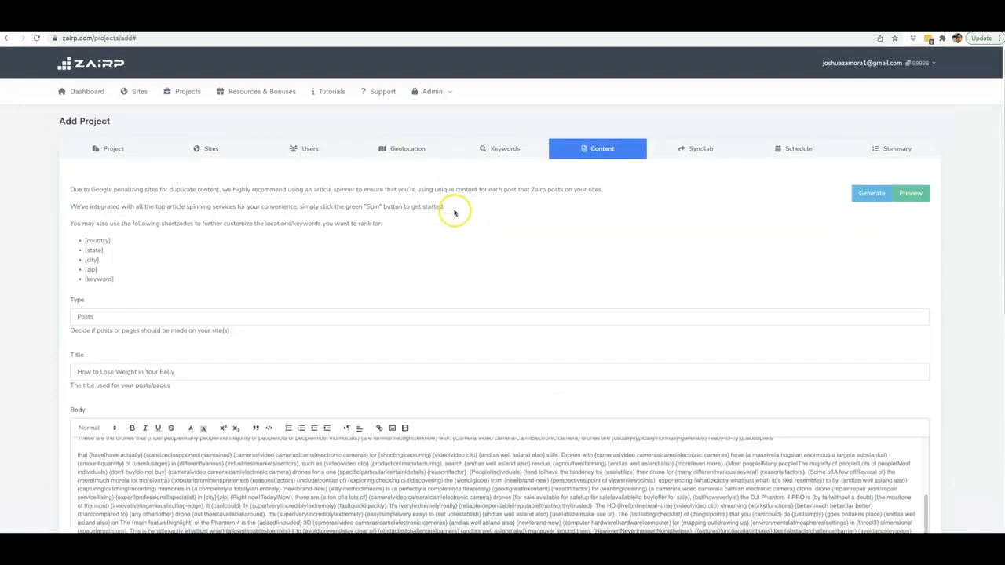
scroll(711, 350, down, 4)
scroll(416, 305, up, 5)
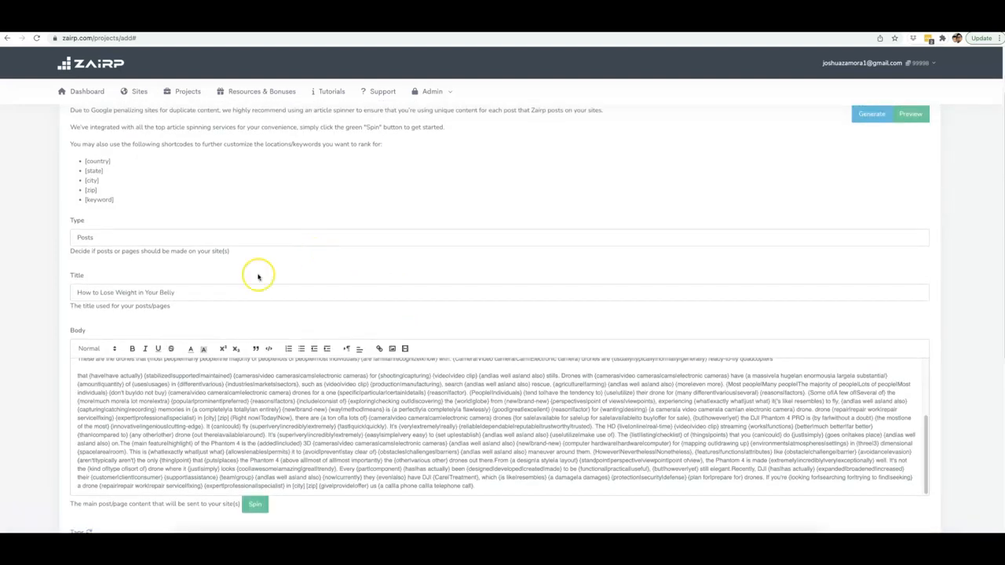
triple_click(155, 292)
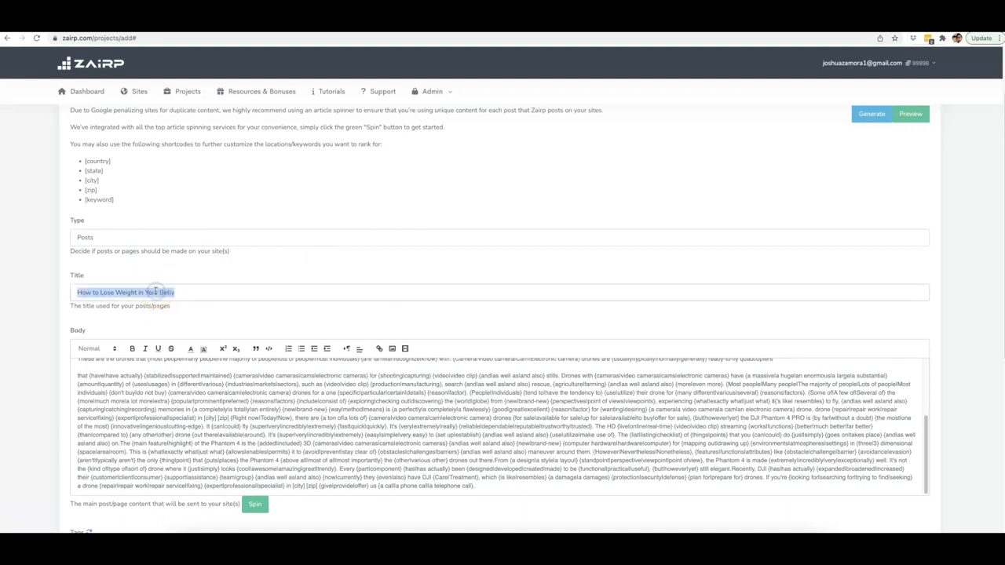
key(BackSpace)
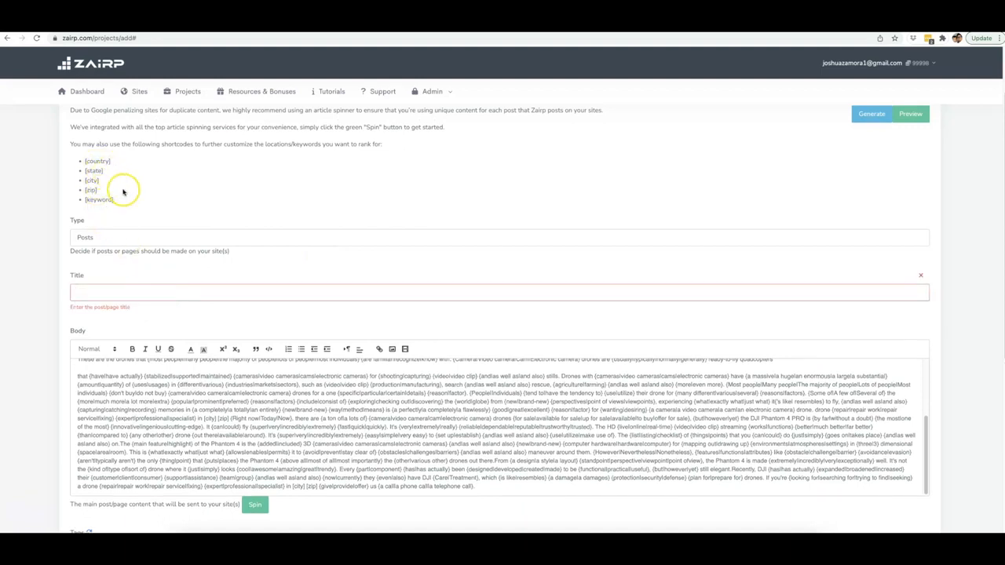
scroll(123, 192, up, 1)
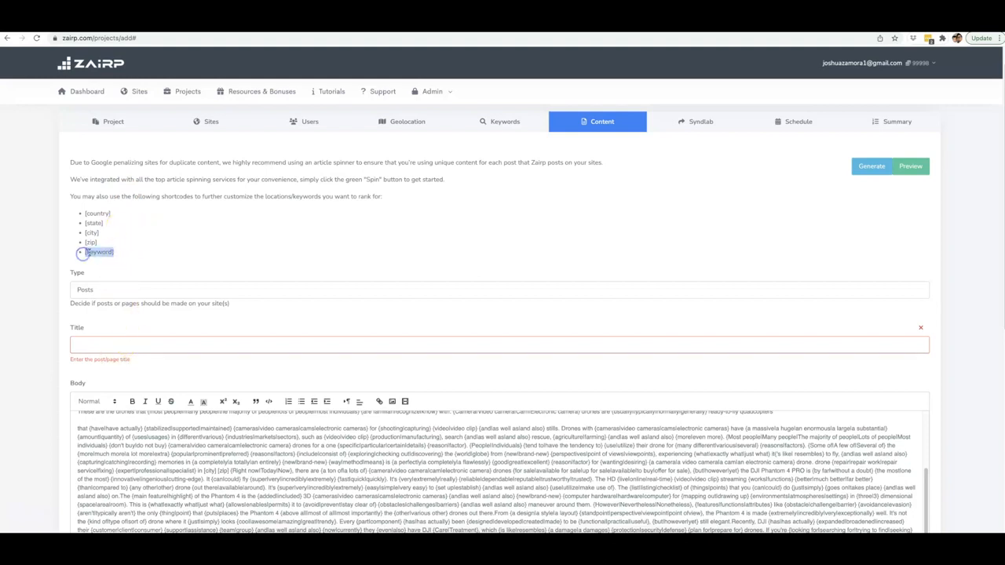
click(103, 343)
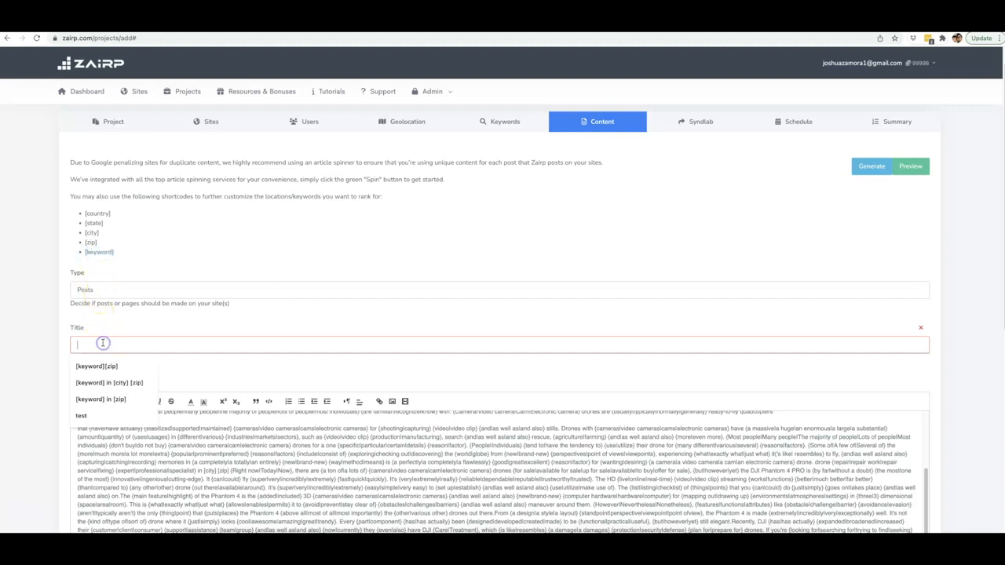
text([keyword])
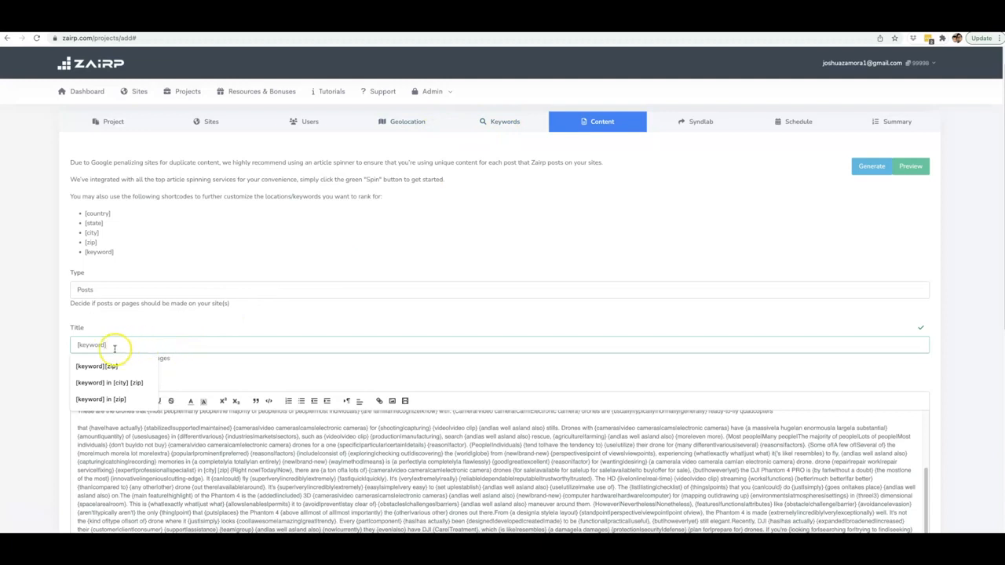
click(129, 383)
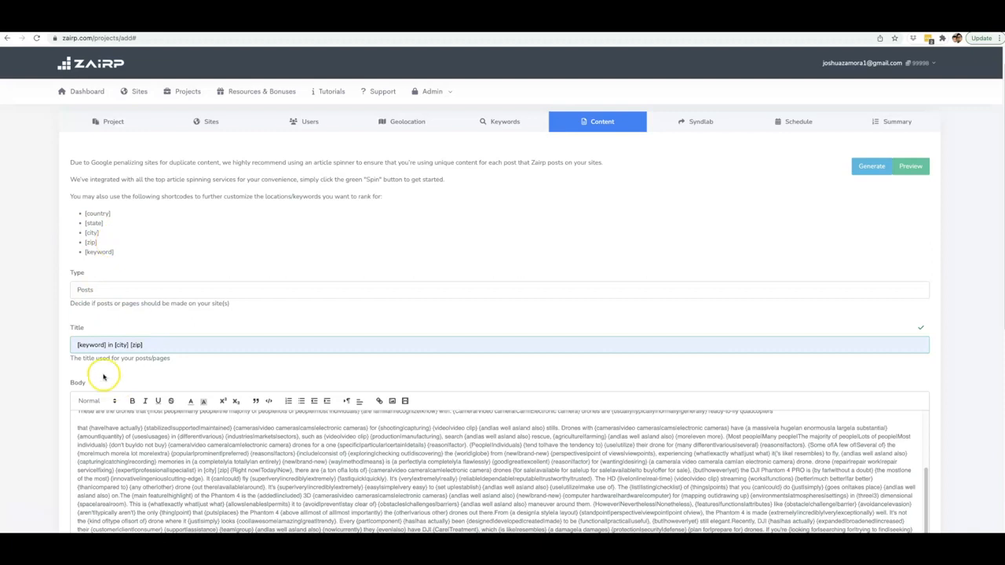
Copy the shortcode title and add it at the end of the body text and of its first paragraph.
drag(144, 347, 84, 345)
key(ctrl+c)
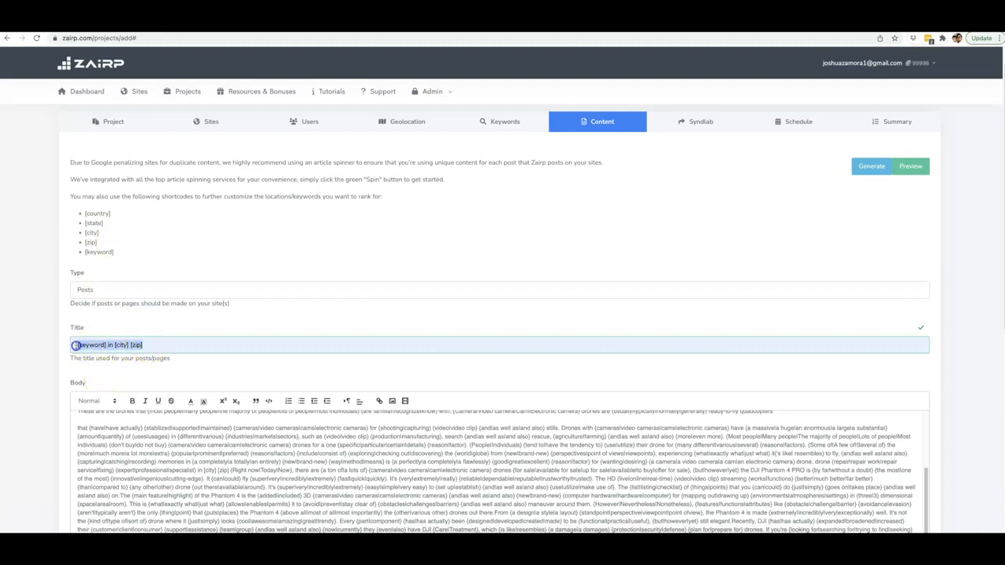
scroll(382, 288, down, 3)
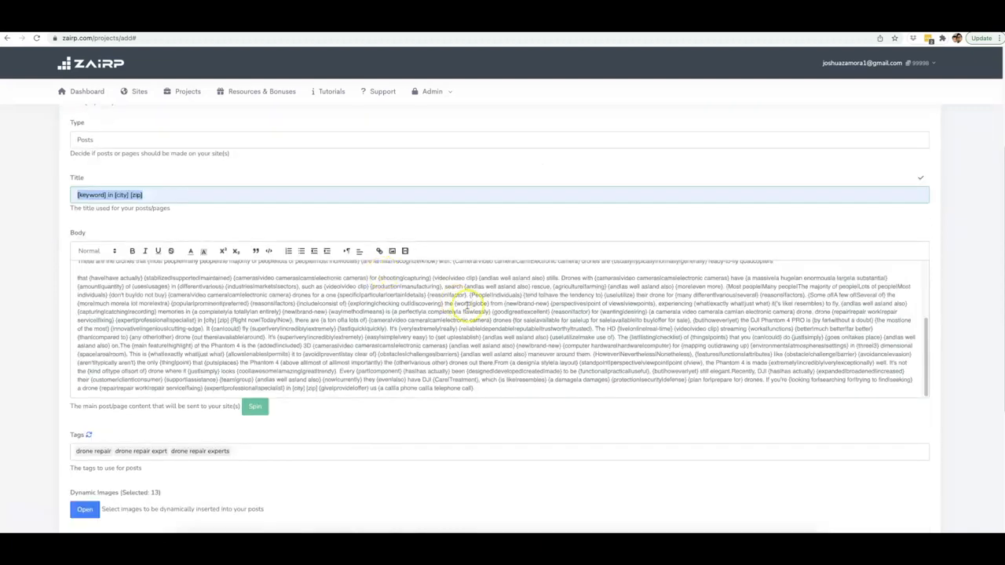
click(485, 362)
key(ctrl+v)
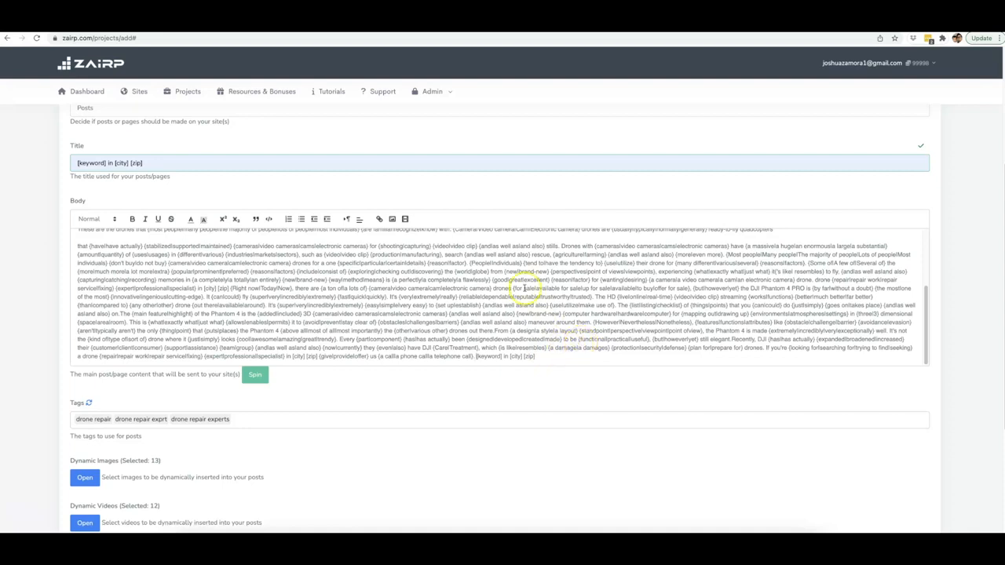
scroll(560, 314, up, 5)
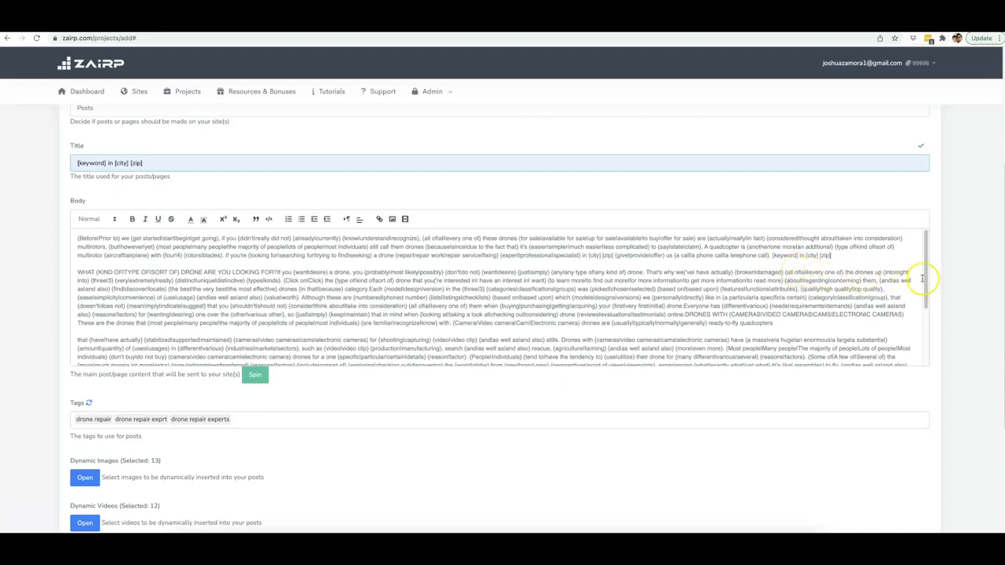
Finish the content settings, proceed to the Syndlab settings and set Enable Syndication to Yes.
scroll(946, 287, down, 3)
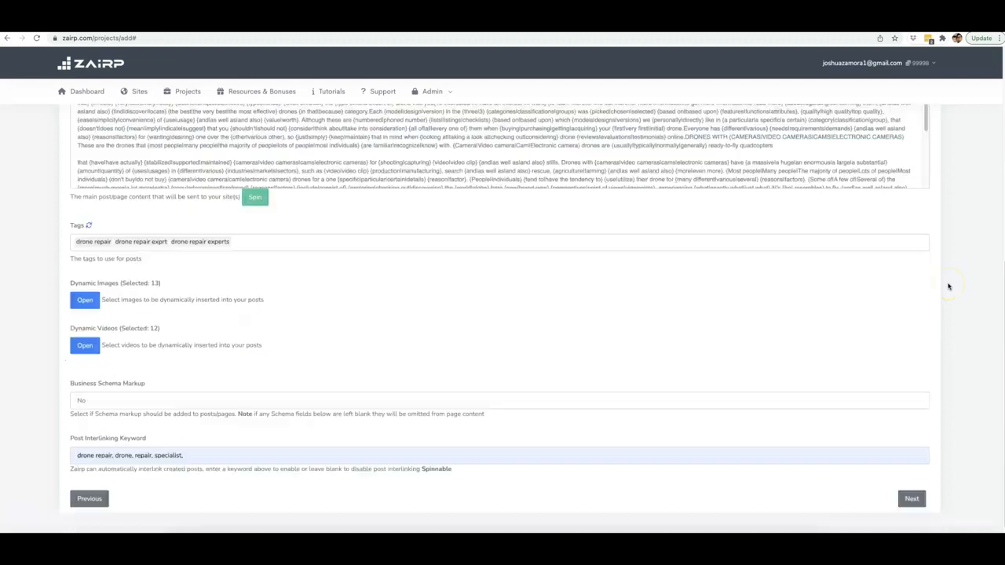
scroll(948, 288, up, 4)
scroll(947, 282, up, 1)
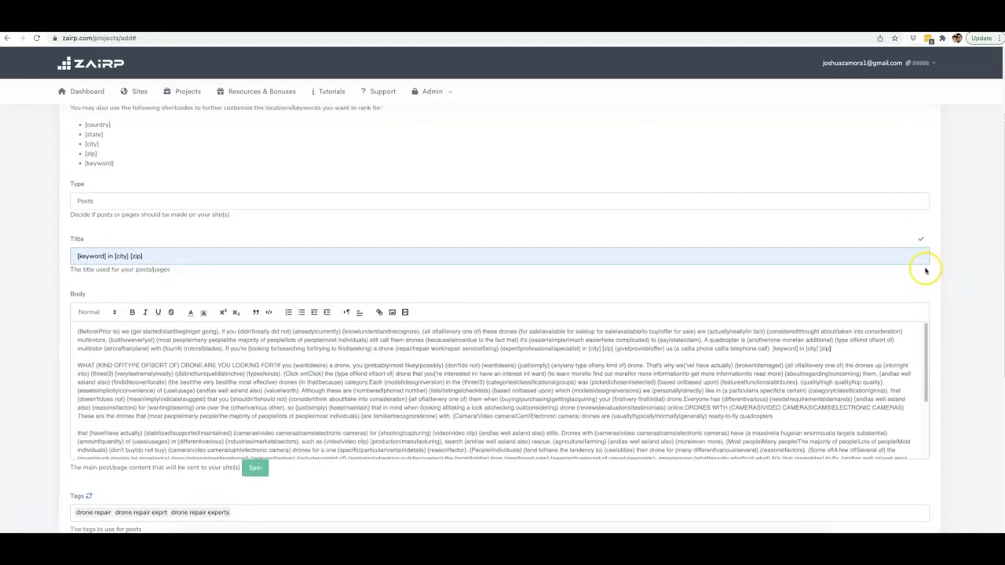
scroll(937, 275, down, 2)
scroll(937, 272, down, 5)
click(915, 482)
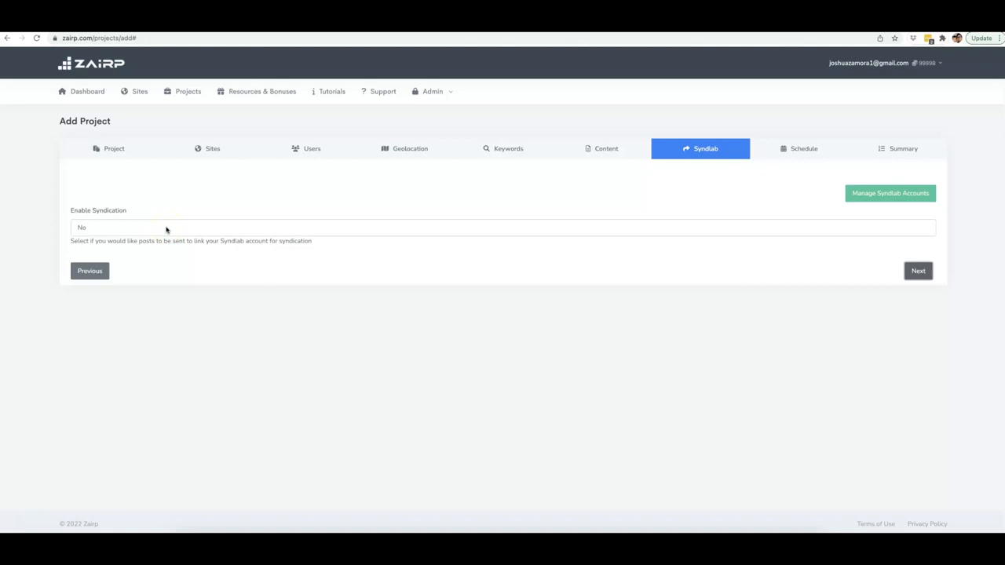
click(166, 229)
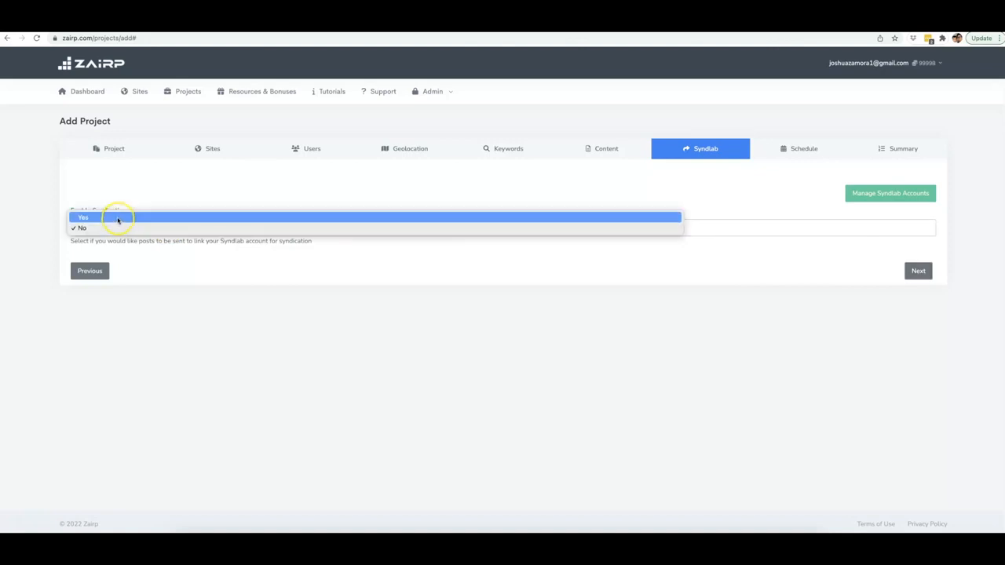
click(118, 220)
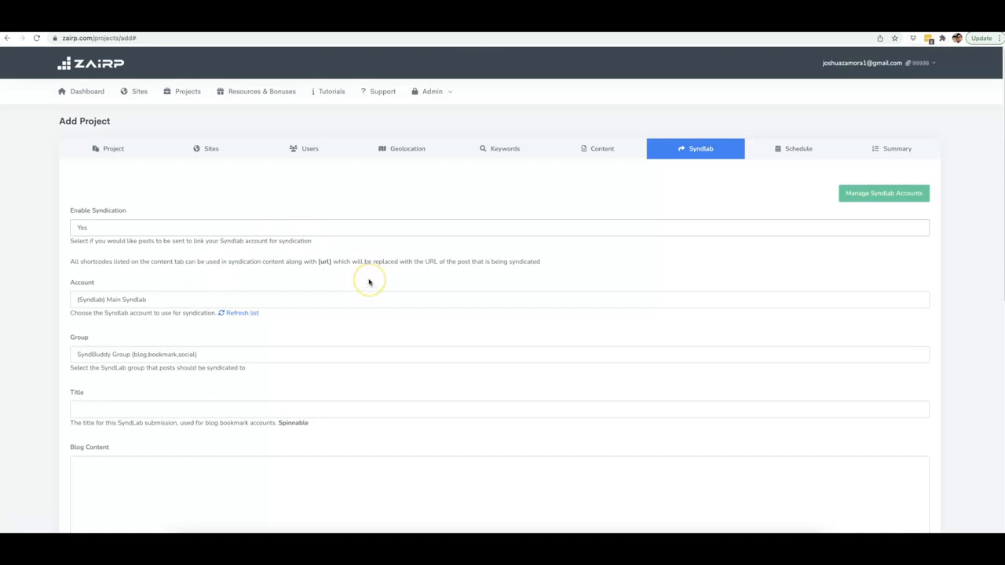
Set the Syndlab submission title to "[keyword] in [city] [zip]".
scroll(369, 282, down, 2)
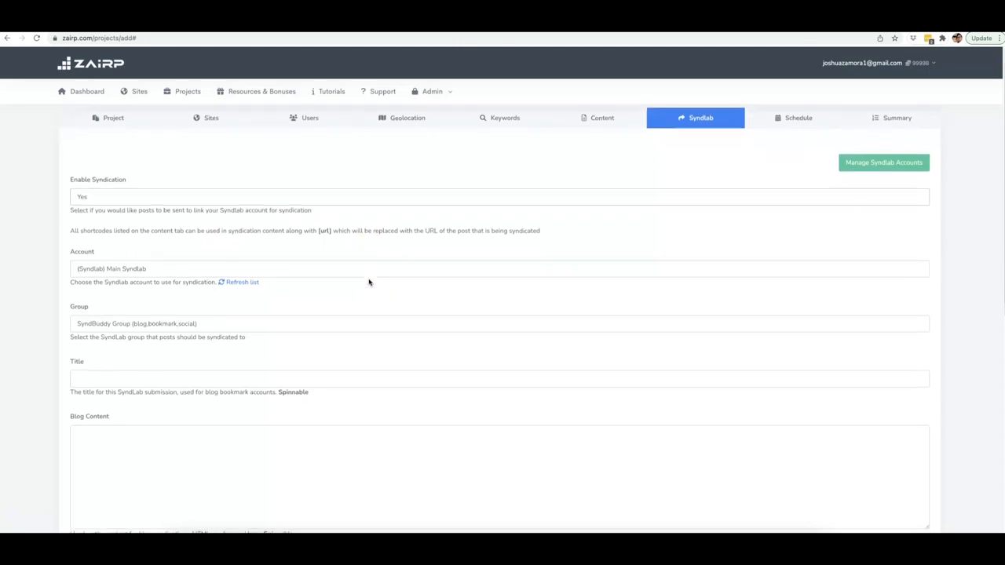
scroll(146, 206, up, 2)
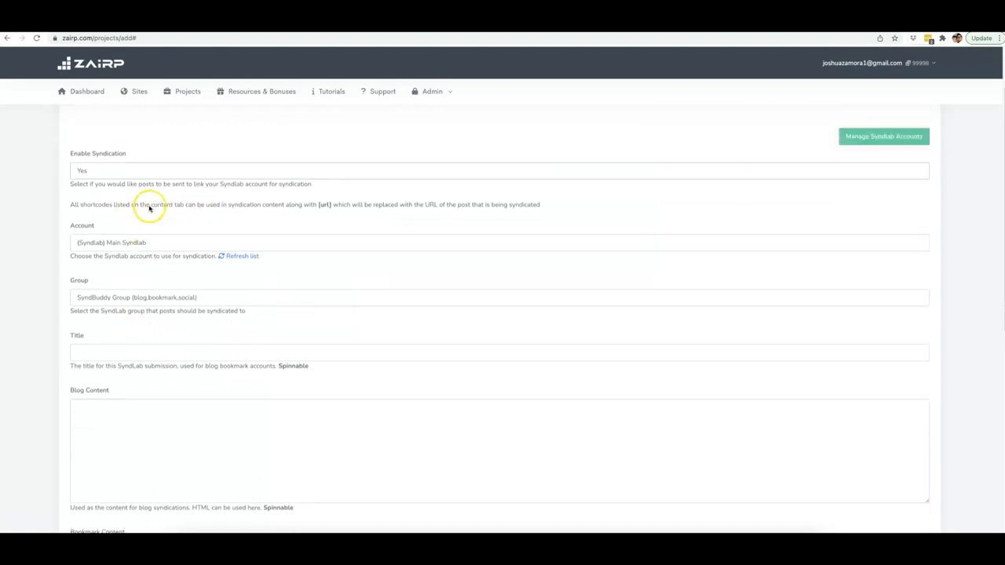
scroll(160, 208, down, 5)
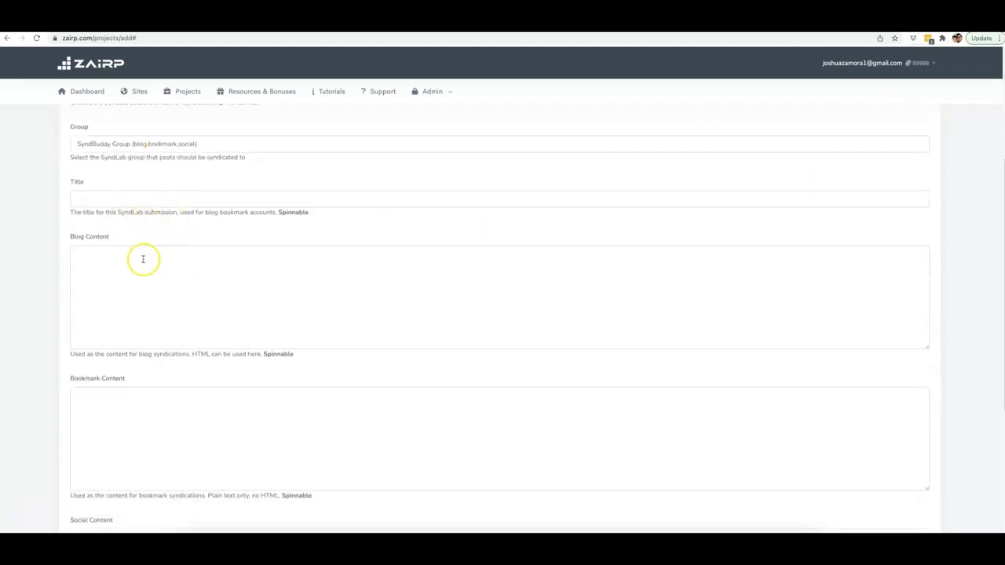
click(139, 198)
click(154, 215)
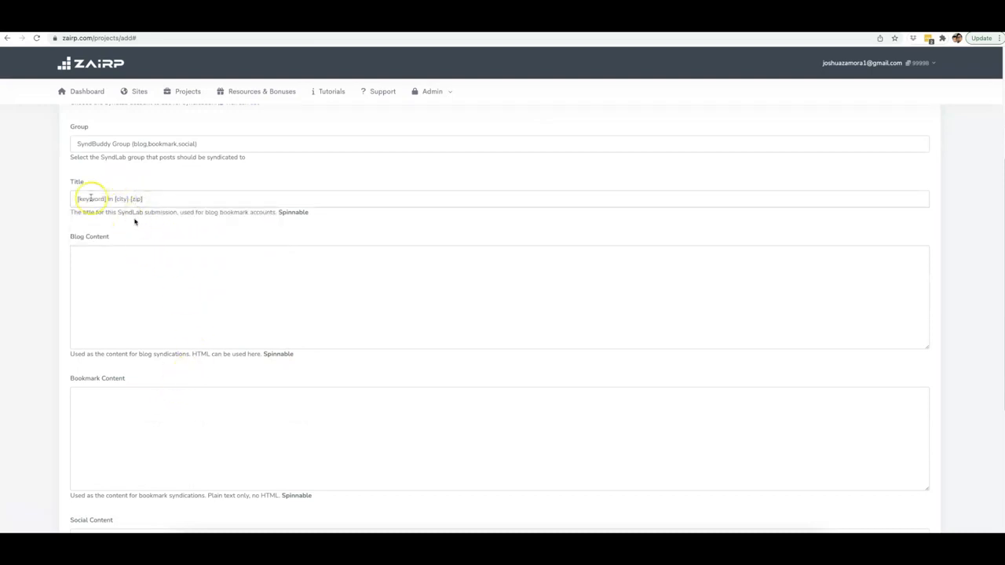
Copy the opening spun paragraph from the existing drone repair project's body into the syndication Blog Content.
click(183, 282)
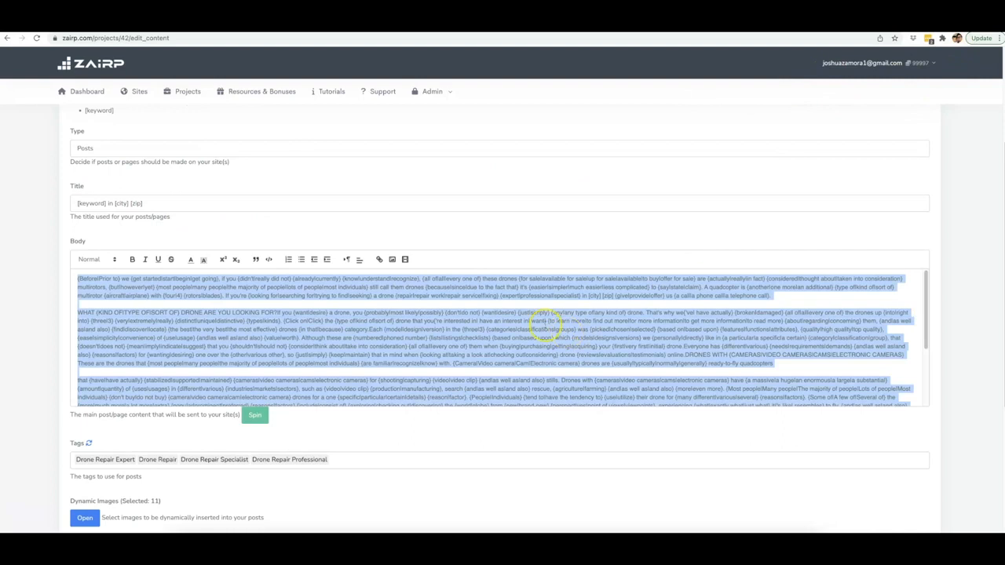
triple_click(413, 289)
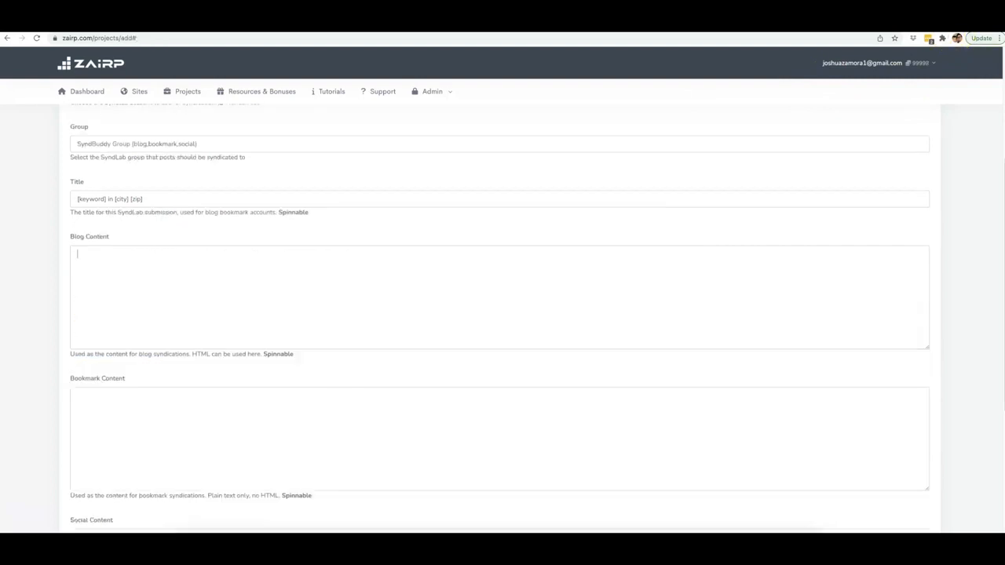
text({Before|Prior to} we {get started|start|begin|get going}, if you {didn't|really did not} {already|currently} {know|understand|recognize}, {all of|all|every one of} these drones {for sale|available for sale|up for sale|available|to buy|offer for sale} are {actually|really|in fact} {considered|thought about|taken into consideration} multirotors, {but|however|yet} {most people|many people|the majority of people|lots of people|most individuals} still call them drones {because|since|due to the fact that} it's {easier|simpler|much easier|less complicated} to {say|state|claim}. A quadcopter is {another|one more|an additional} {type of|kind of|sort of} multirotor {aircraft|airplane} with {four|4} {rotors|blades}. If you're {looking for|searching for|trying to find|seeking} a drone {repair|repair work|repair service|fixing} {expert|professional|specialist} in [city] [zip] {give|provide|offer} us {a call|a phone call|a telephone call}.)
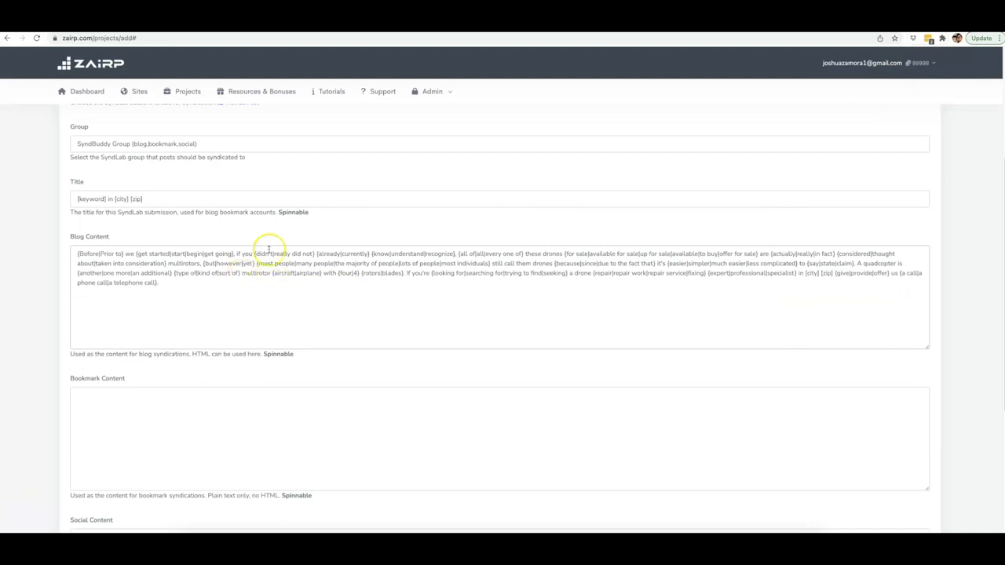
Add the [url] shortcode at the end of the Blog Content paragraph.
scroll(255, 212, up, 1)
scroll(175, 177, up, 1)
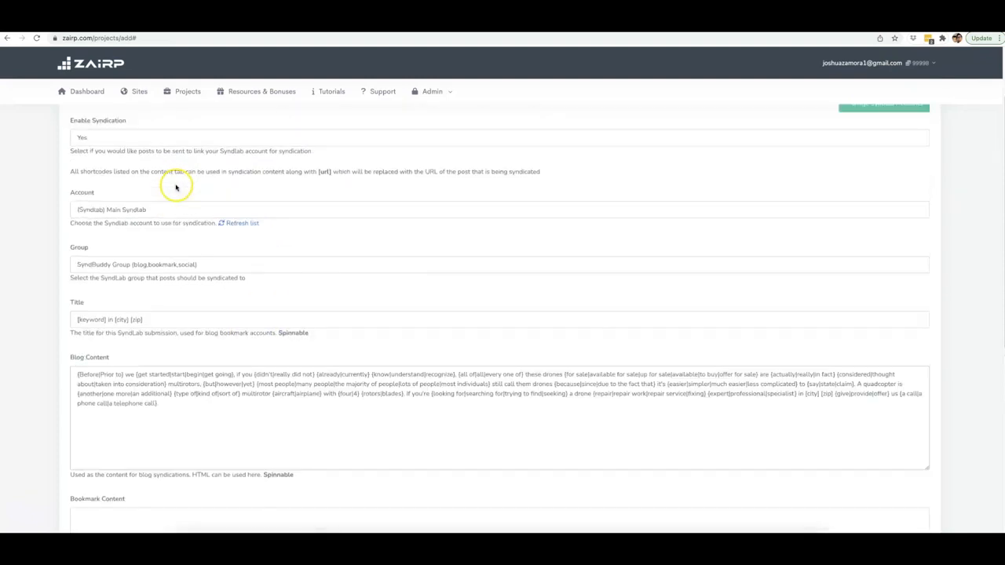
drag(332, 172, 325, 172)
scroll(235, 314, down, 2)
click(212, 330)
text([url])
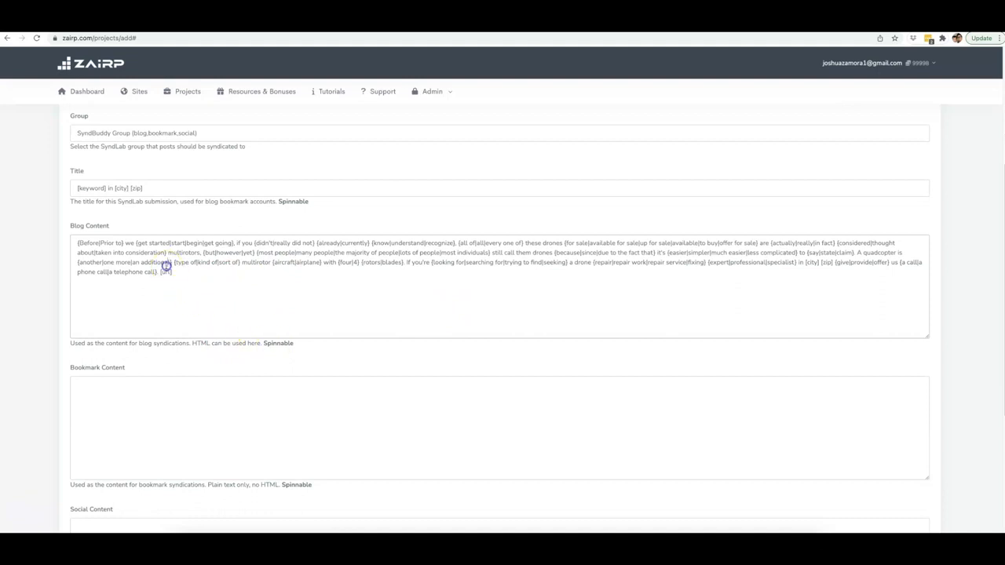
Copy the whole Blog Content text, including [url], into Bookmark Content and Social Content.
key(ctrl+a)
key(ctrl+c)
click(191, 401)
key(ctrl+v)
scroll(220, 375, down, 3)
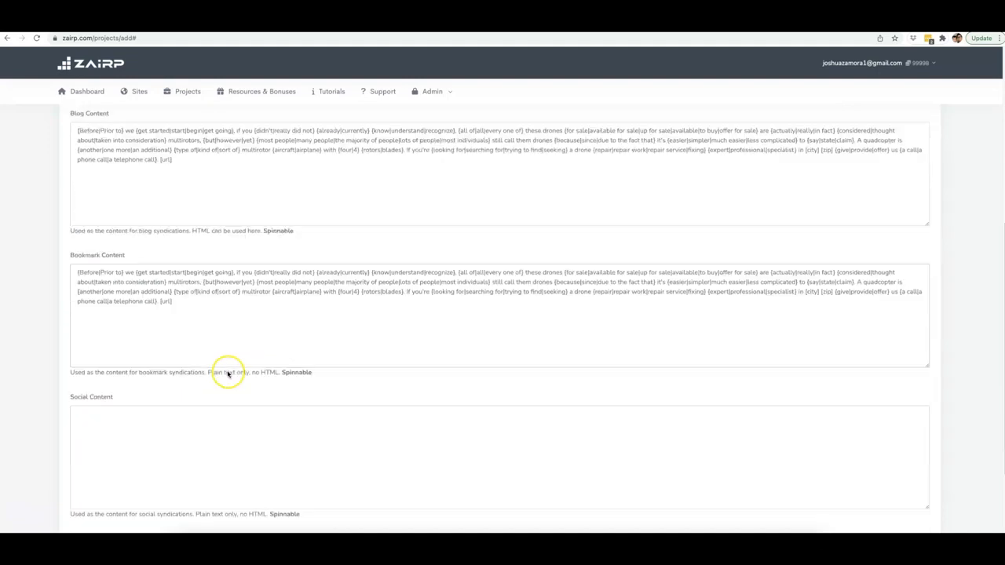
click(186, 316)
key(ctrl+v)
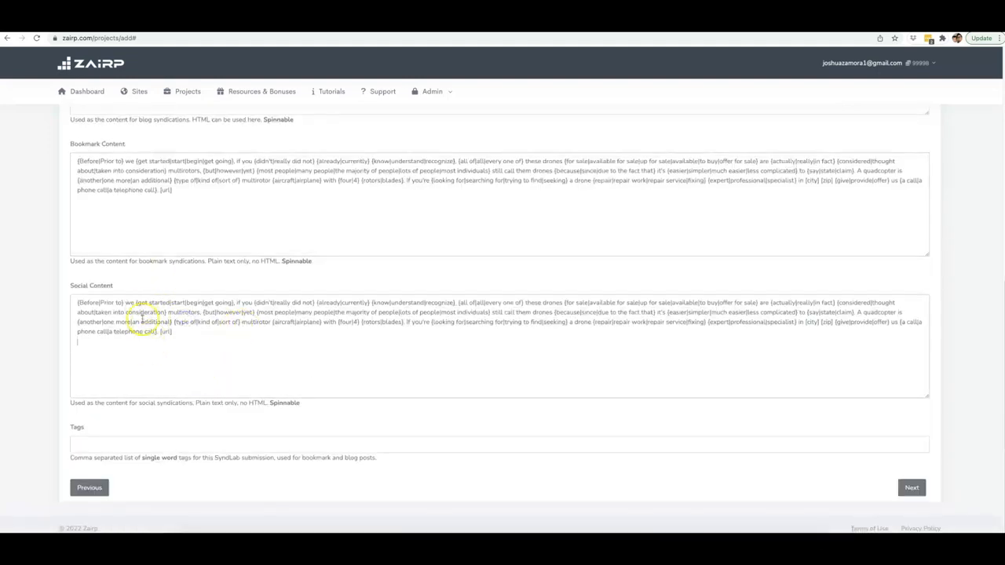
Examine the Blog Content, Bookmark Content and Social Content sections of the syndication settings.
scroll(154, 315, up, 2)
scroll(154, 304, up, 2)
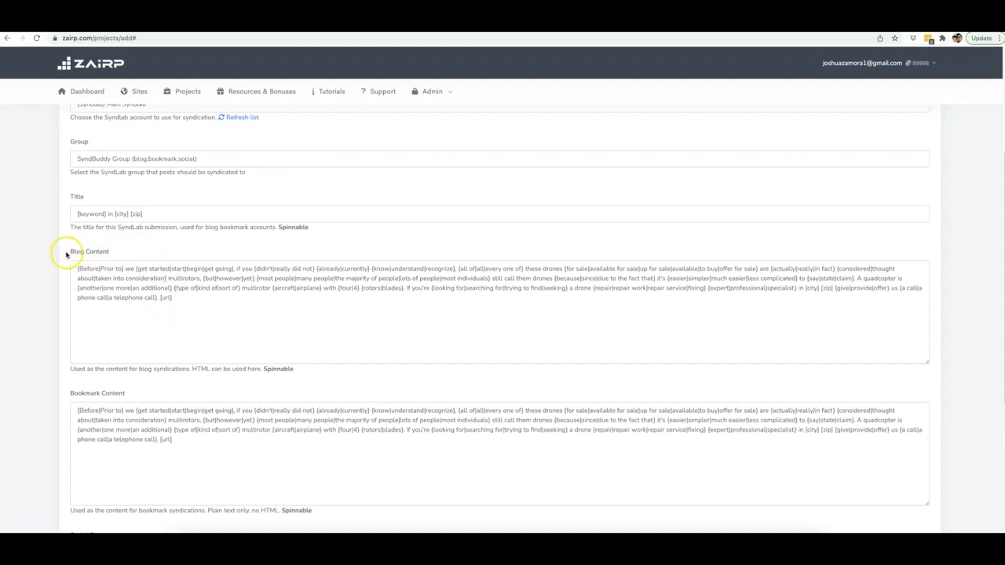
drag(66, 253, 109, 253)
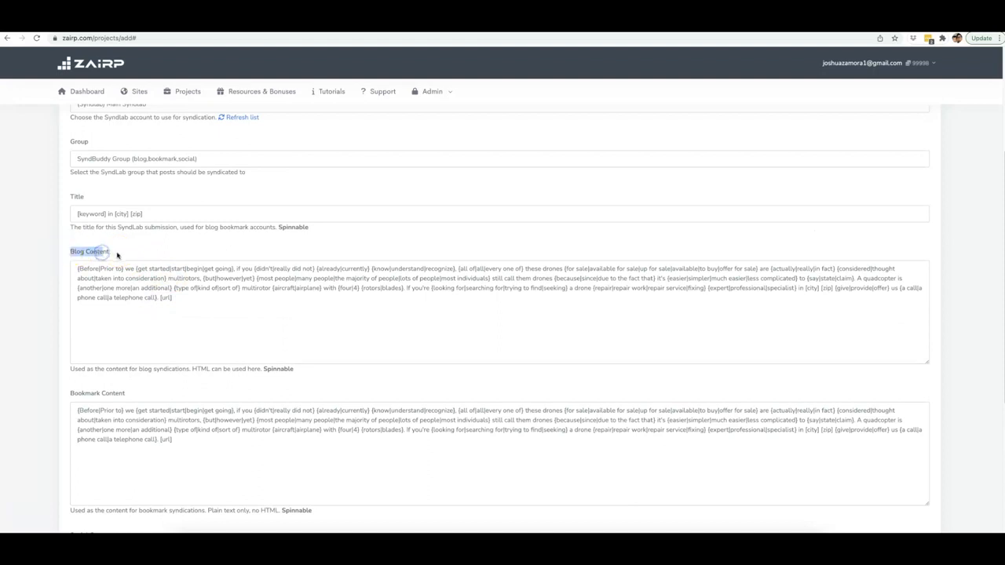
scroll(116, 258, down, 1)
drag(68, 333, 134, 330)
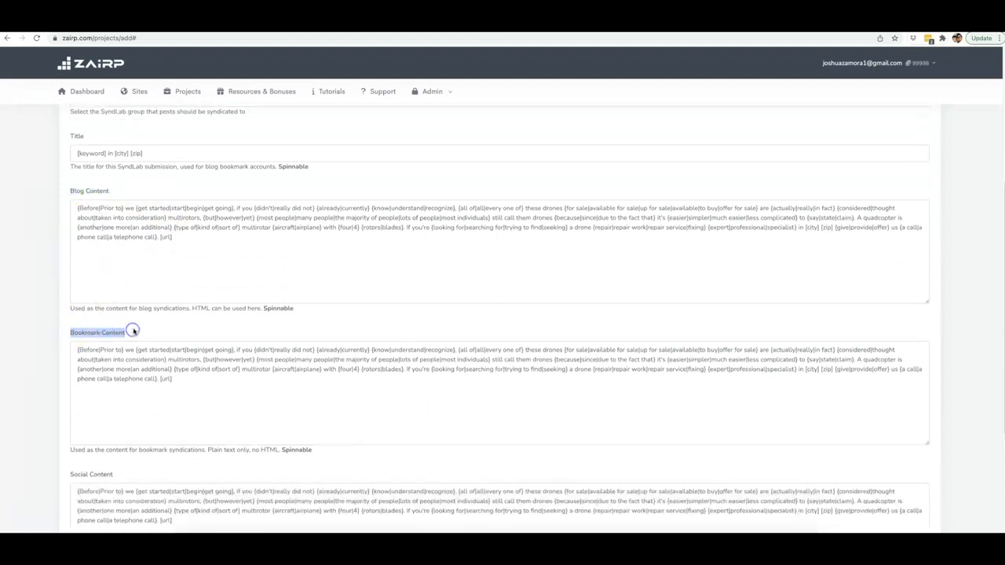
scroll(135, 330, down, 3)
drag(69, 329, 108, 329)
scroll(135, 330, down, 1)
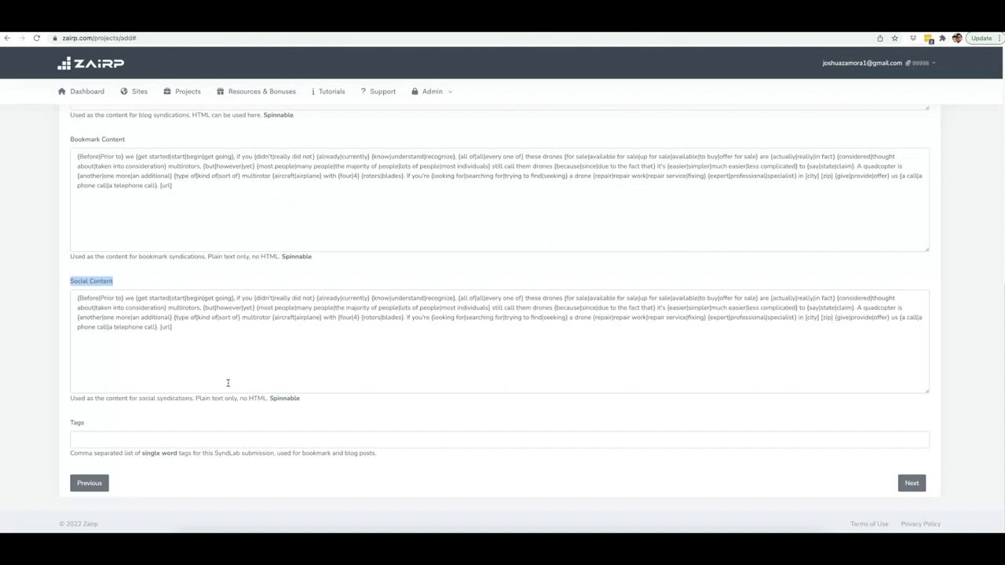
Set the syndication Tags to "drone repair, drone repair expert" and continue to the schedule settings.
scroll(235, 377, up, 5)
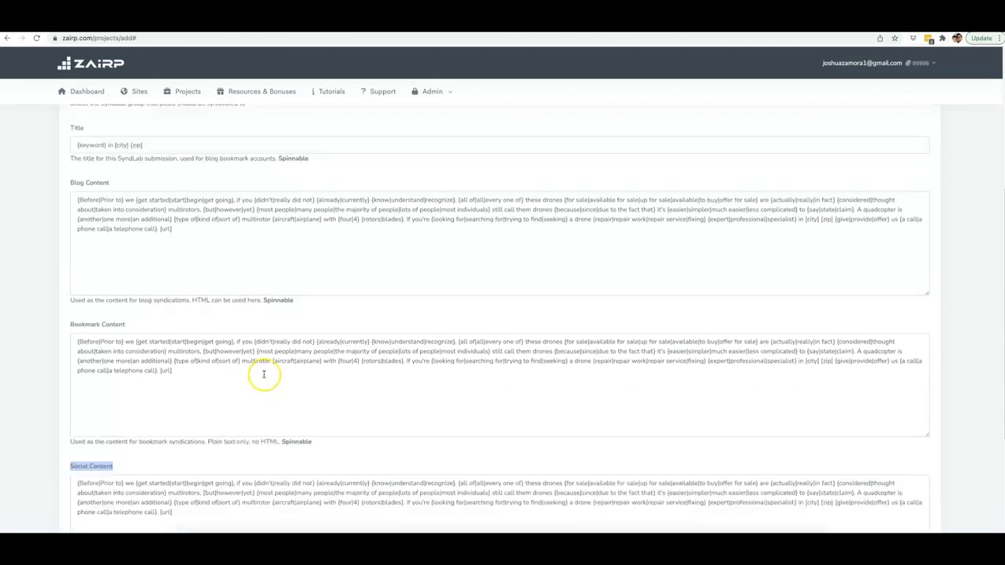
scroll(393, 306, down, 5)
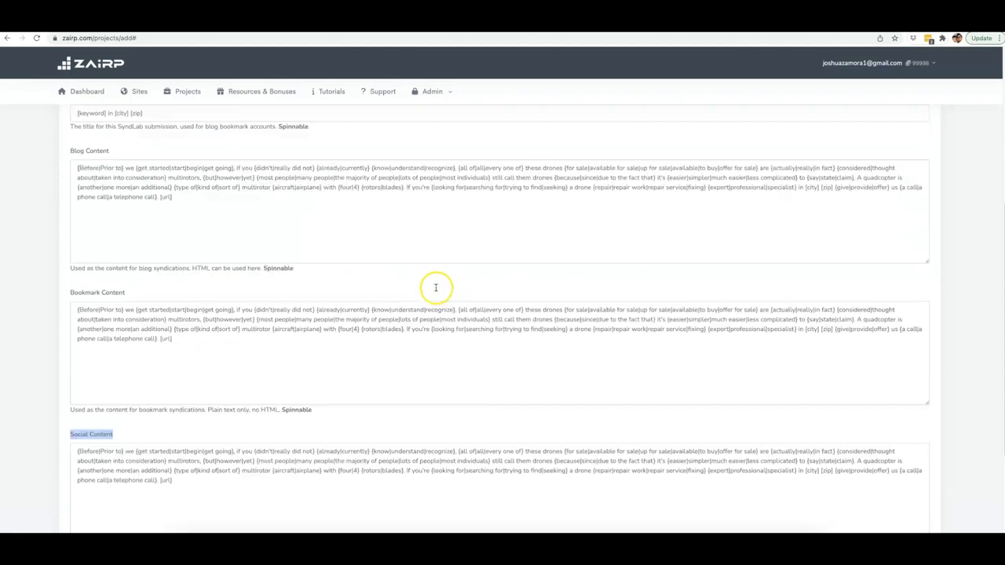
click(224, 438)
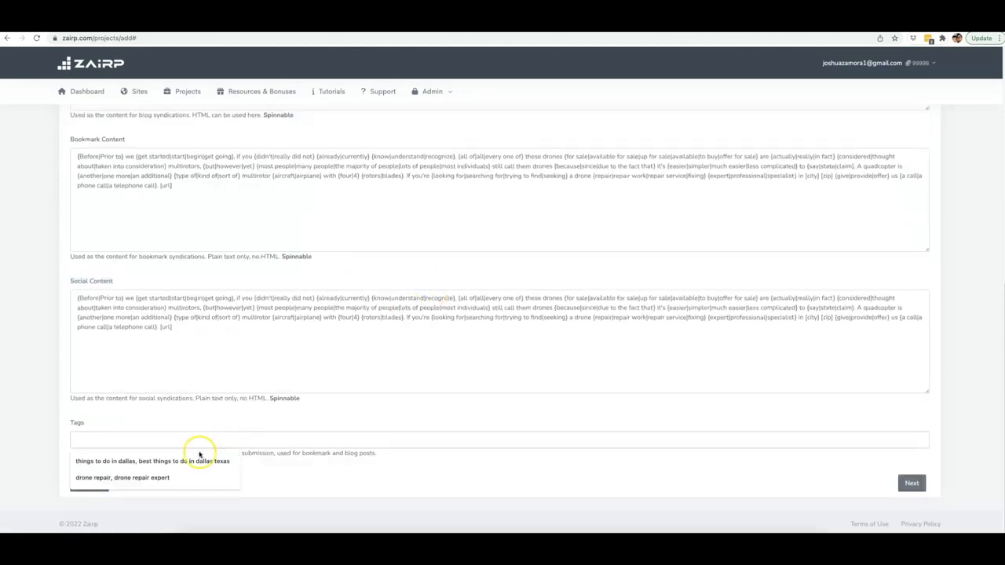
click(160, 478)
click(911, 483)
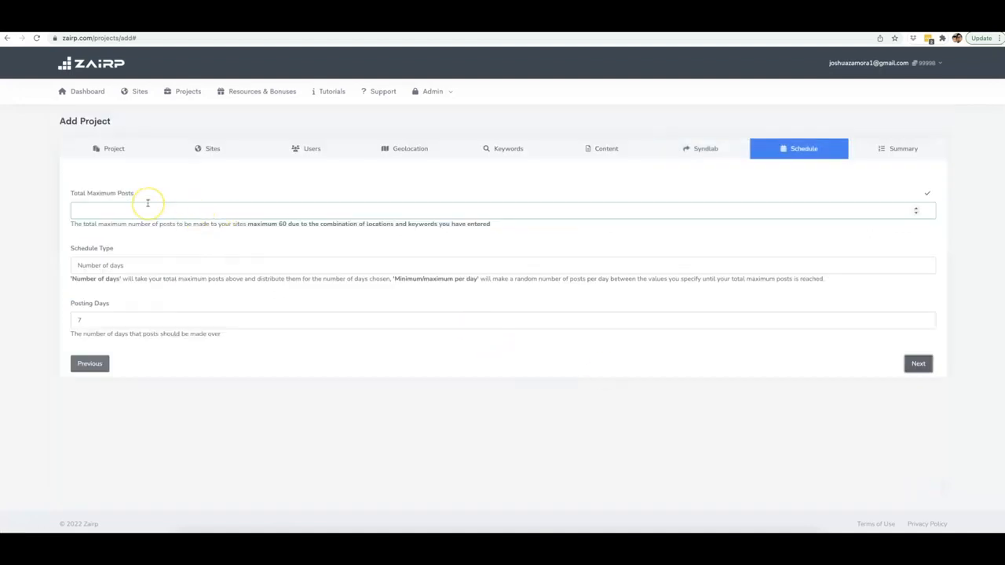
Set the project's Total Maximum Posts to 60.
click(148, 204)
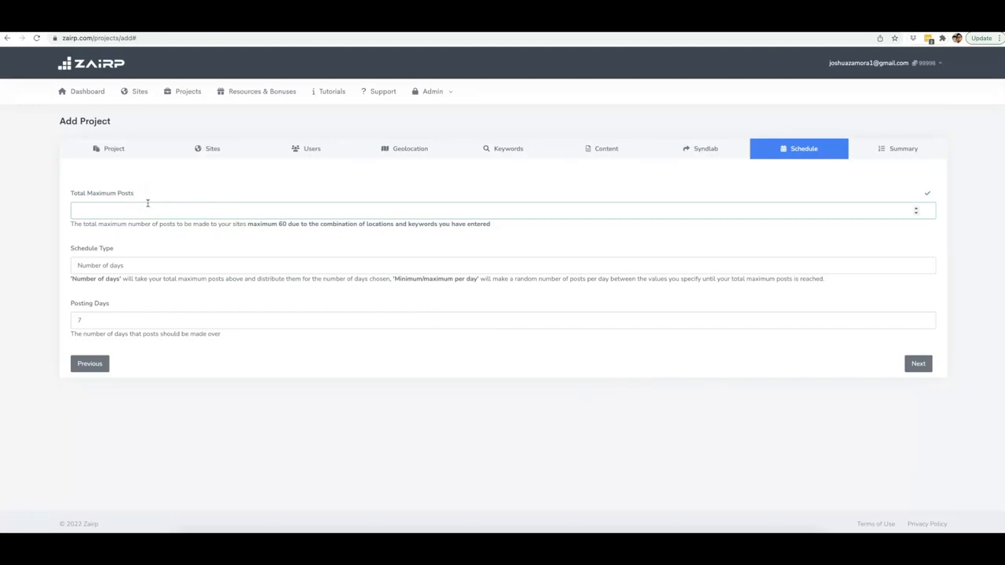
click(279, 224)
click(222, 212)
click(281, 223)
Schedule posting by Minimum/maximum per day with 1 to 3 posts per day, and continue to the summary.
click(149, 265)
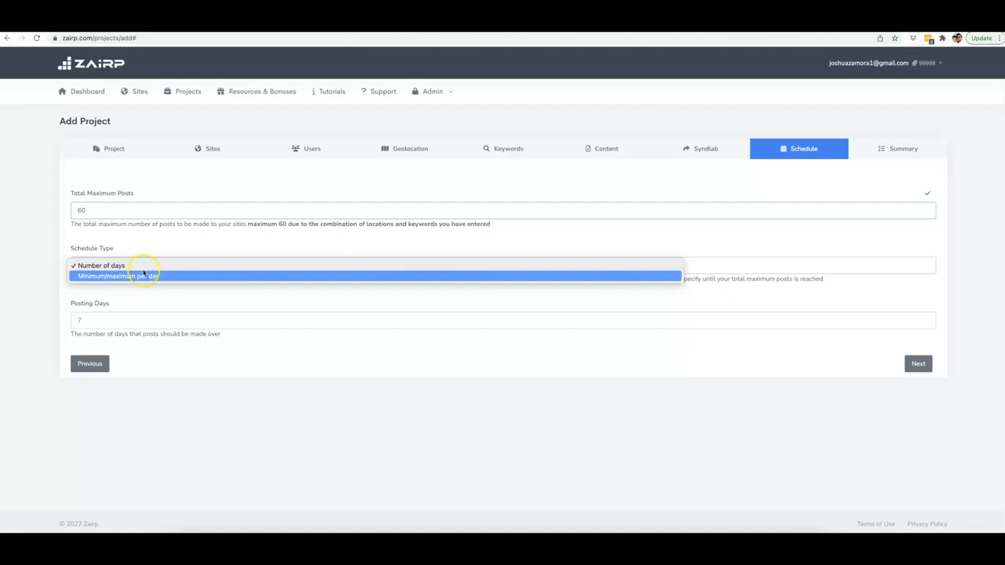
click(147, 275)
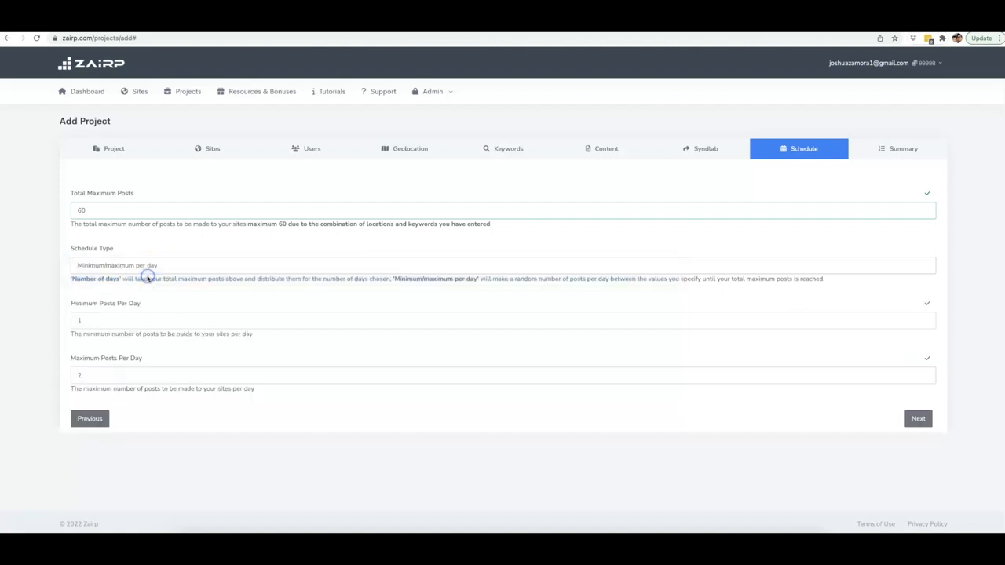
click(102, 323)
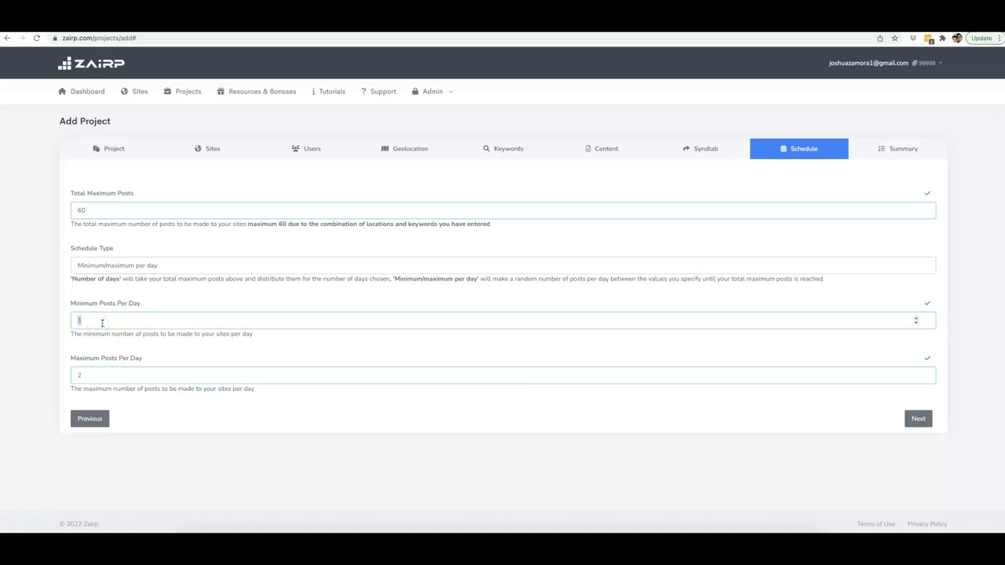
click(123, 377)
click(349, 426)
click(913, 417)
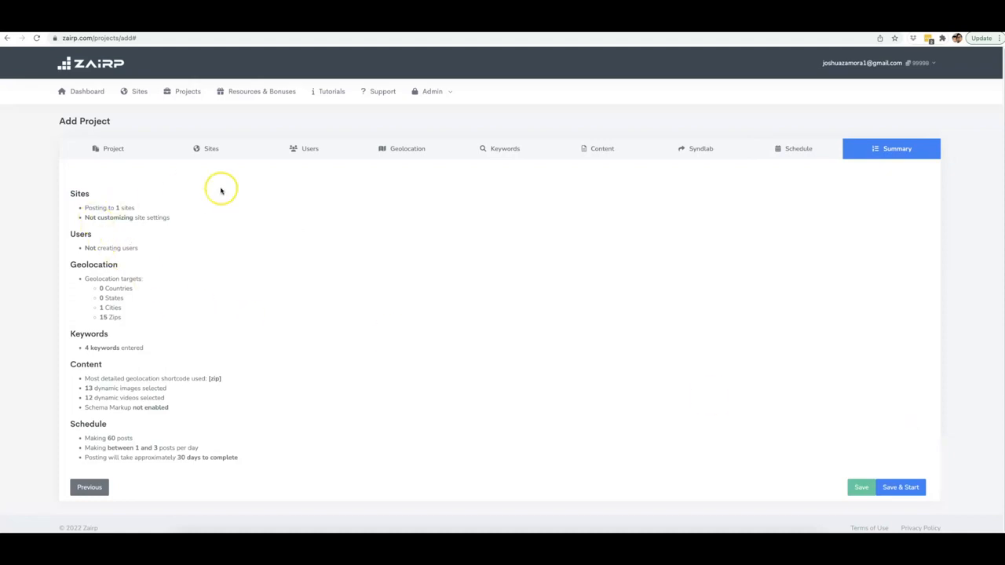
Review the project summary's Sites, Users, Geolocation, Keywords, Content and Schedule entries.
scroll(126, 276, down, 1)
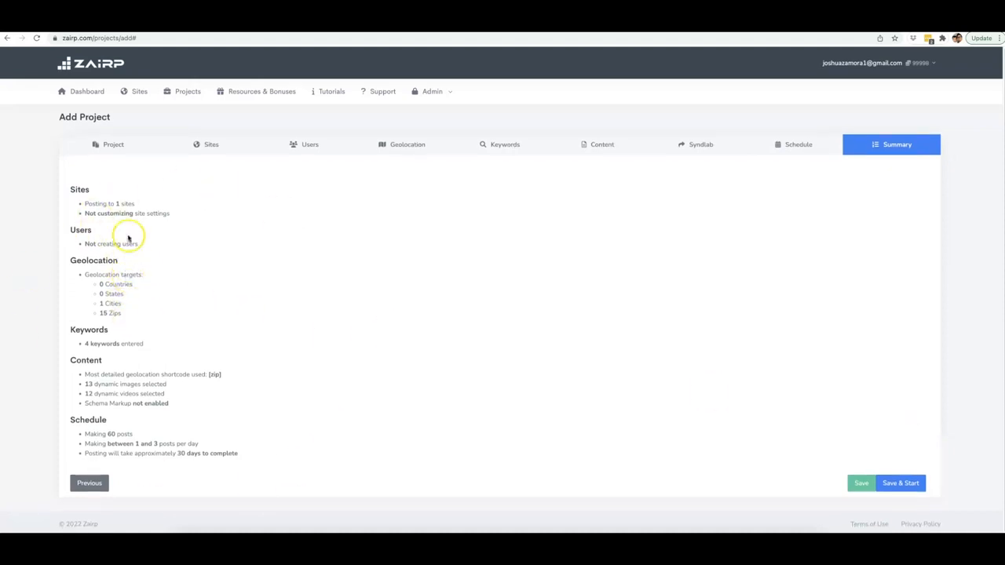
drag(117, 203, 143, 206)
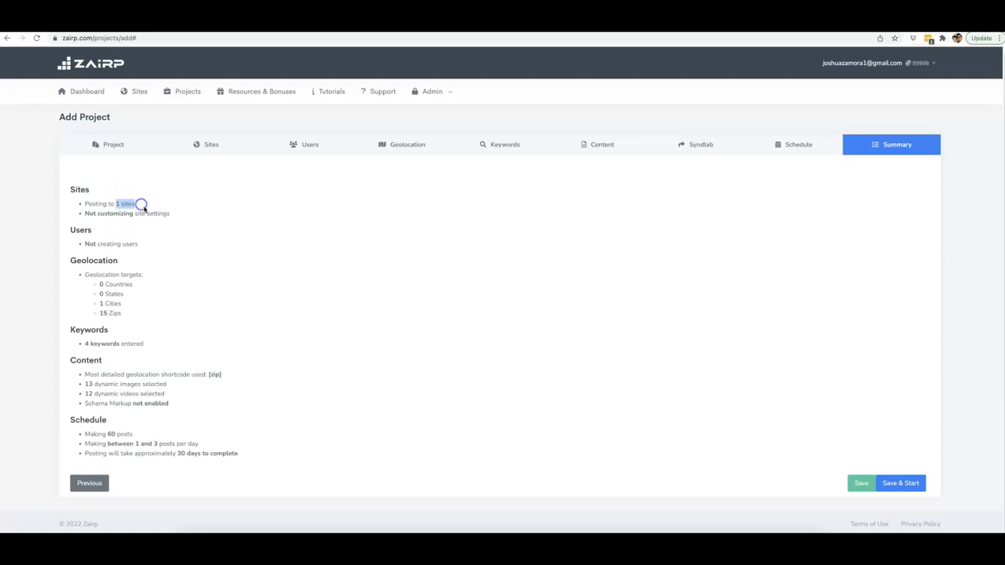
click(173, 213)
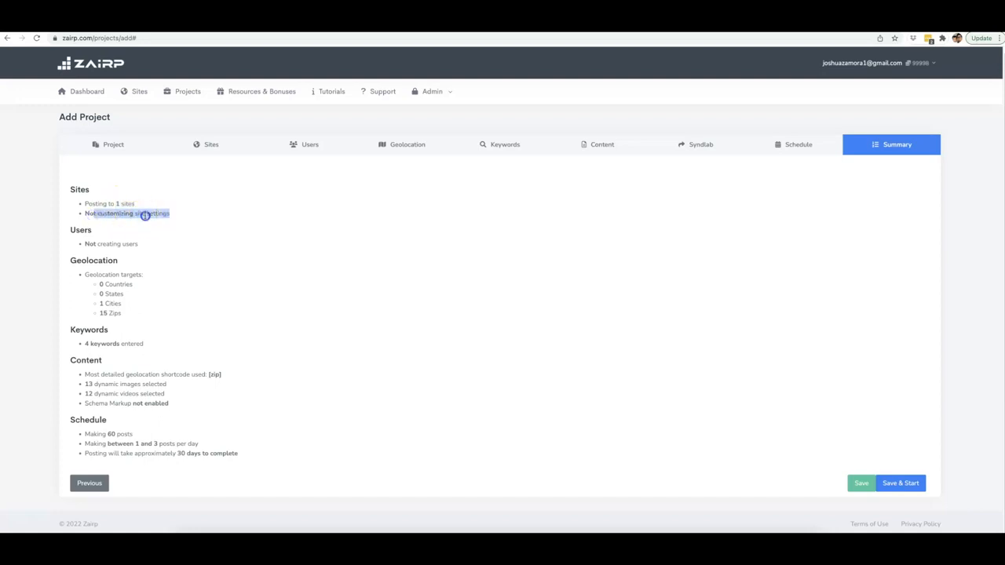
click(146, 214)
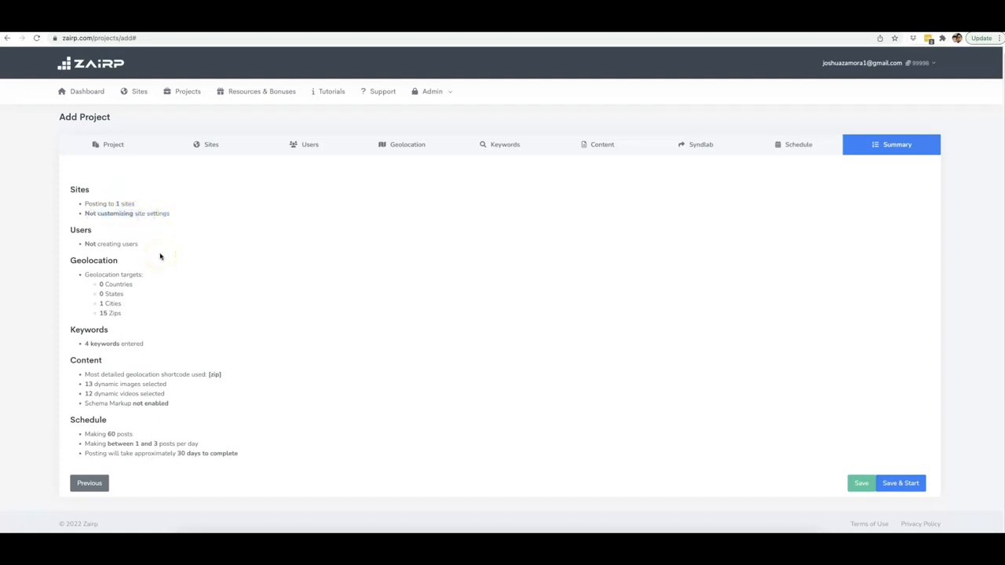
drag(139, 244, 86, 244)
click(84, 244)
click(116, 313)
click(122, 306)
drag(123, 306, 99, 306)
drag(146, 344, 85, 345)
double_click(205, 375)
double_click(209, 375)
drag(85, 384, 102, 384)
click(90, 393)
drag(170, 403, 78, 434)
click(116, 404)
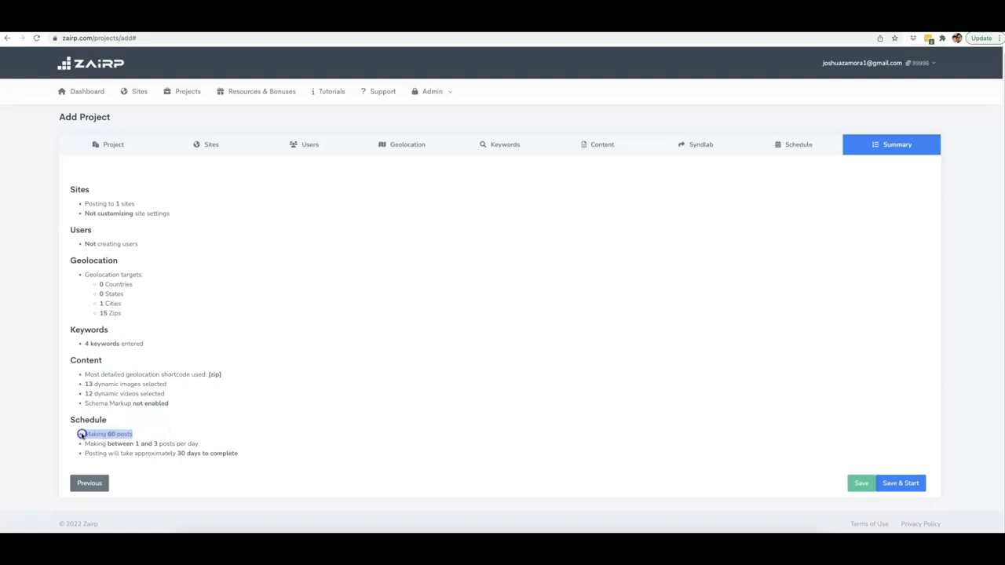
click(134, 443)
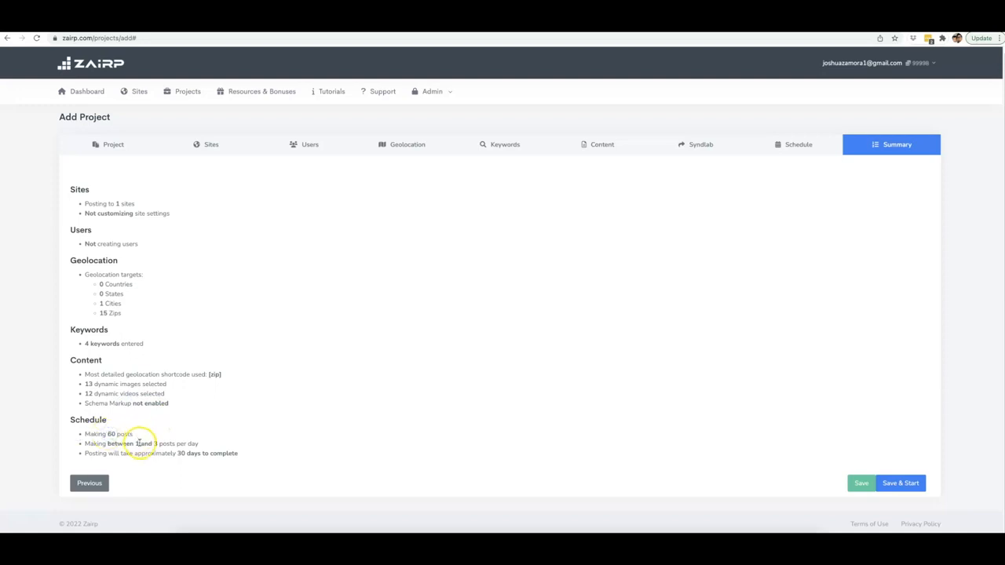
drag(135, 443, 241, 453)
click(164, 444)
click(247, 453)
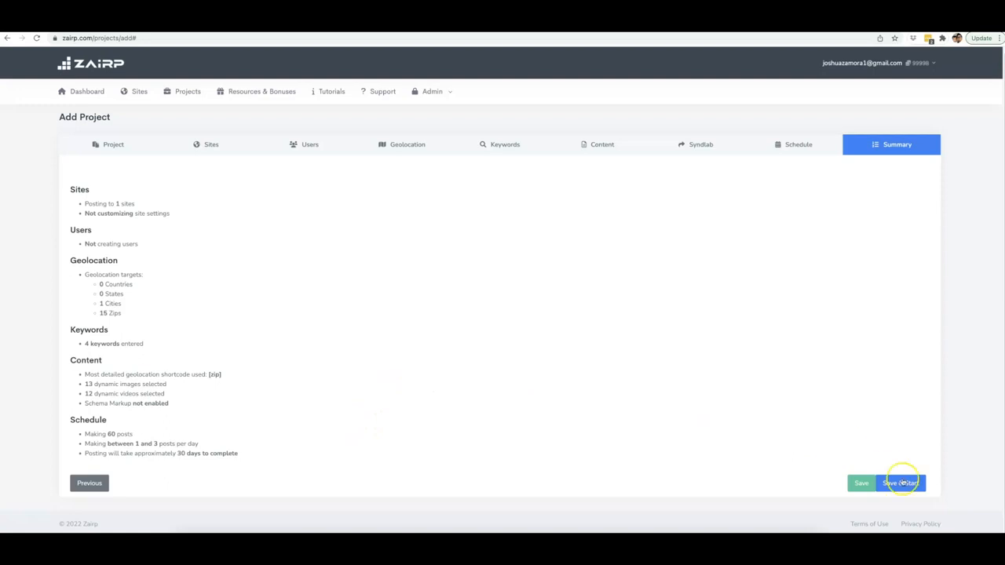
Save the Drone Repair Naples project and start it immediately.
click(910, 484)
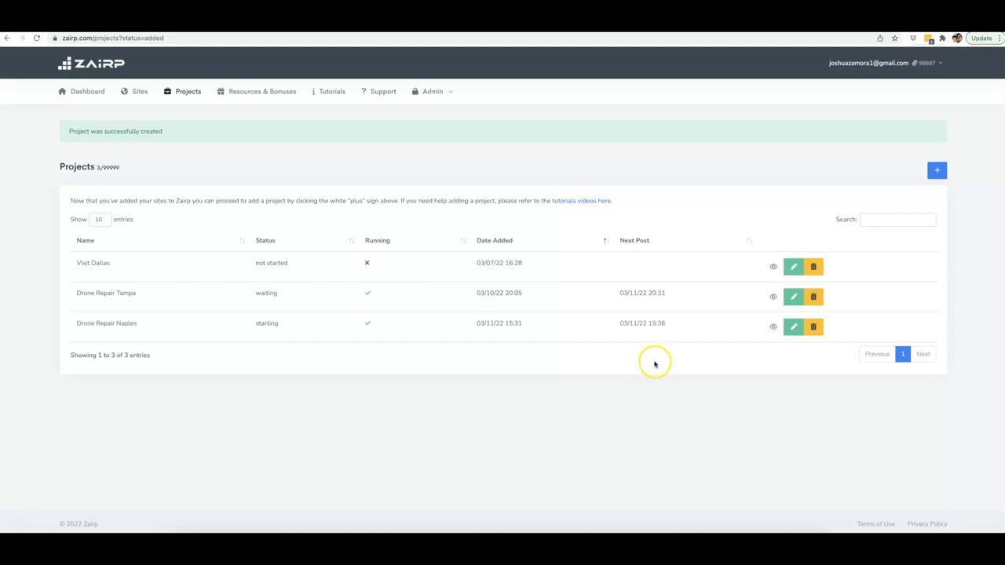
key(ctrl+Up)
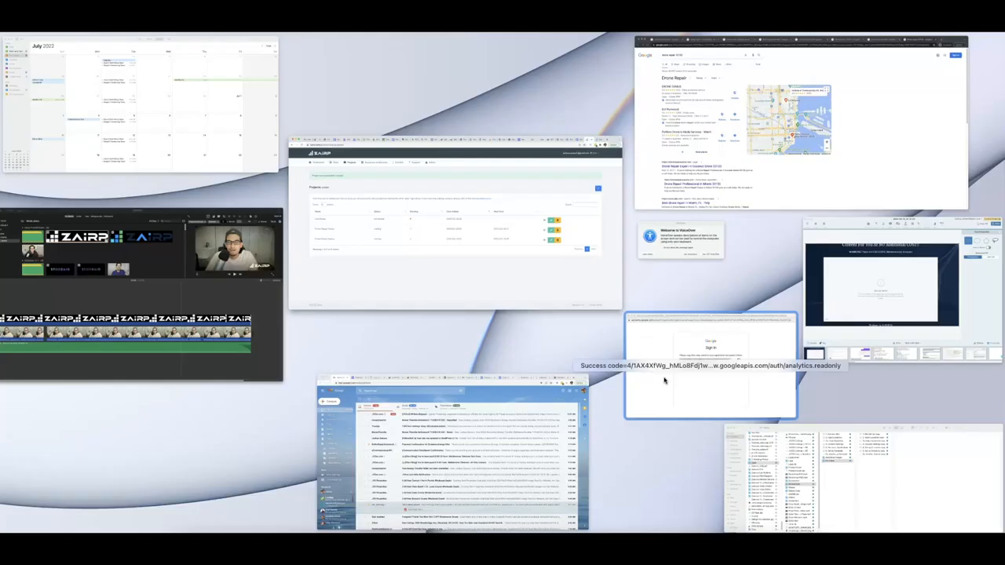
click(709, 192)
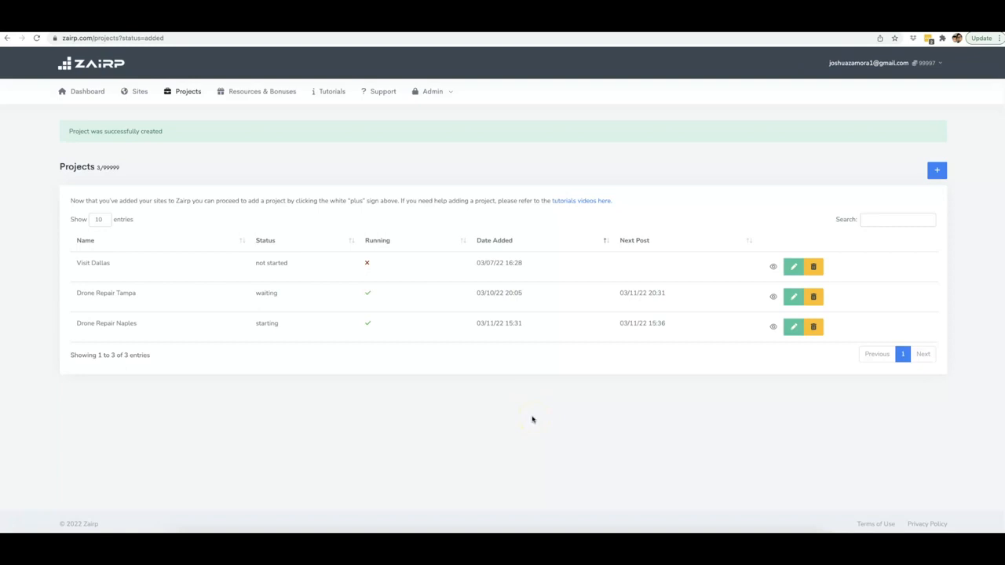
click(530, 416)
Examine the Drone Repair Tampa and Drone Repair Naples entries in the project list.
drag(139, 293, 74, 296)
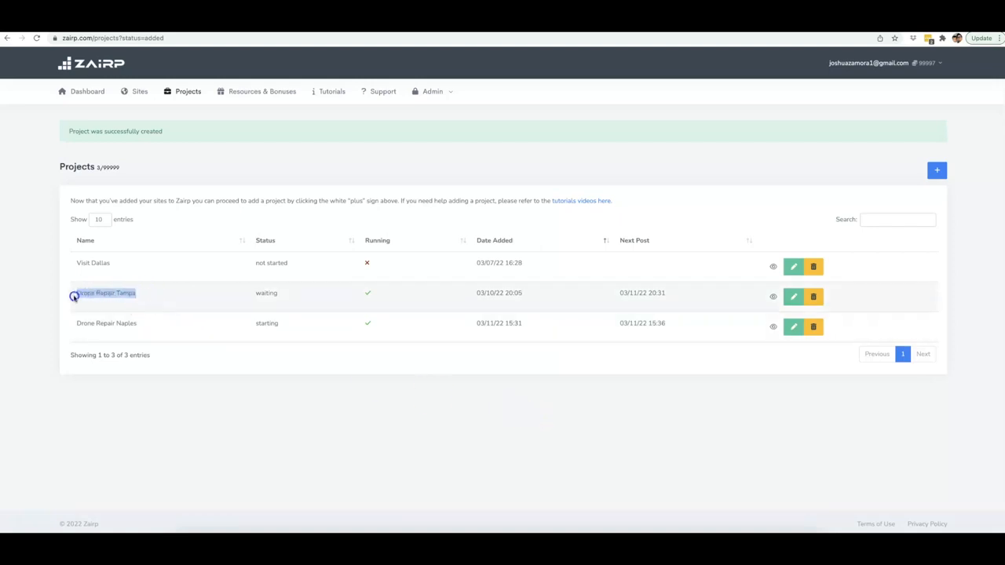
drag(139, 325, 74, 325)
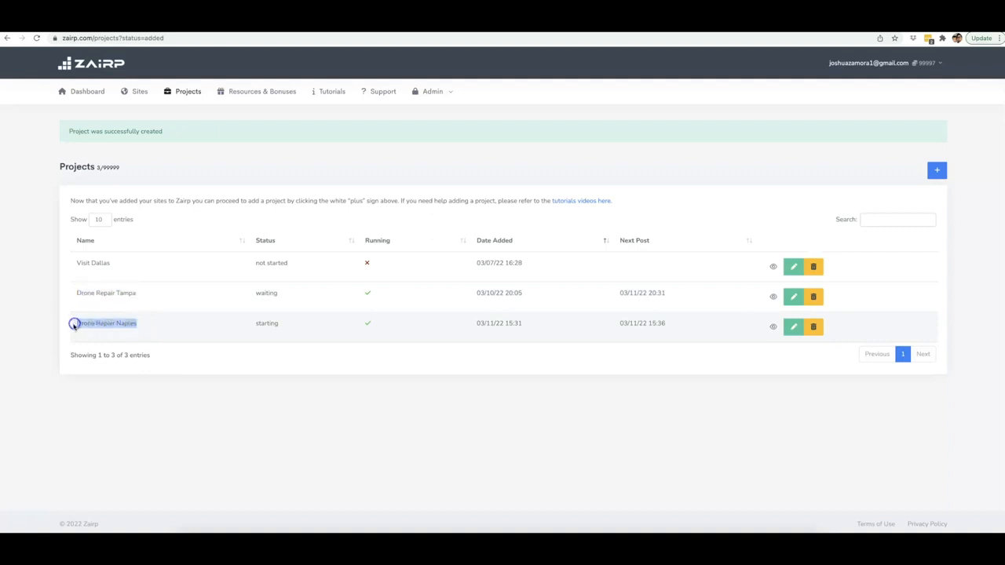
click(184, 411)
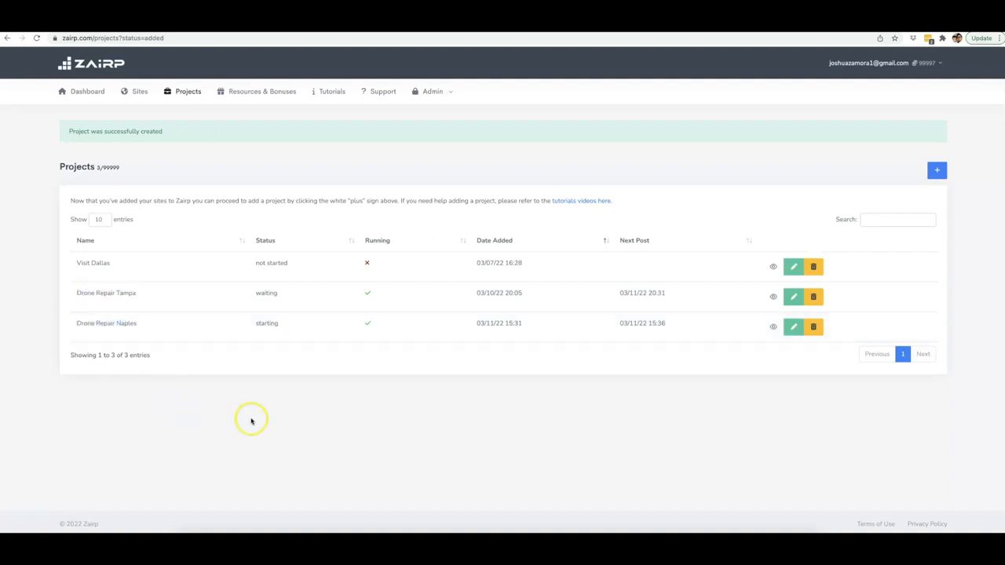